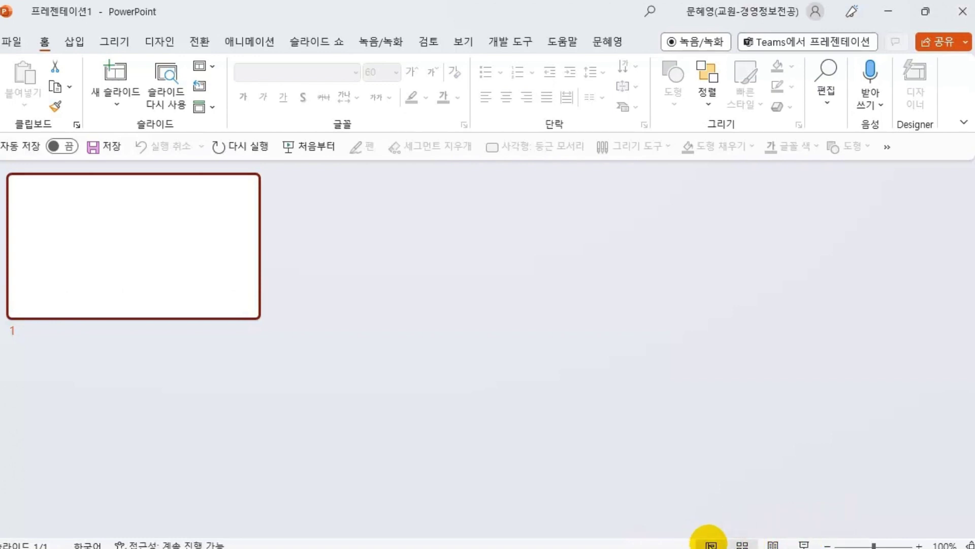
- Switch from the slide sorter to Normal view, try zooming the slide in and out, and fit it to the window
{"action": "left_click", "coordinate": [710, 543]}
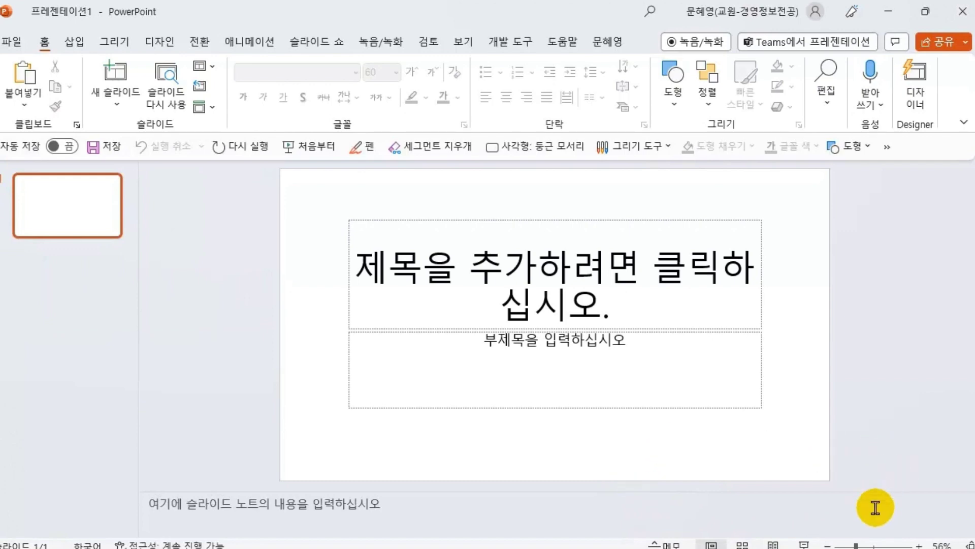
{"action": "left_click", "coordinate": [920, 545]}
{"action": "left_click", "coordinate": [919, 545]}
{"action": "left_click", "coordinate": [920, 544]}
{"action": "left_click", "coordinate": [920, 545]}
{"action": "left_click", "coordinate": [919, 545]}
{"action": "left_click", "coordinate": [919, 544]}
{"action": "left_click", "coordinate": [829, 545]}
{"action": "left_click", "coordinate": [829, 544]}
{"action": "left_click", "coordinate": [829, 545]}
{"action": "left_click", "coordinate": [829, 545]}
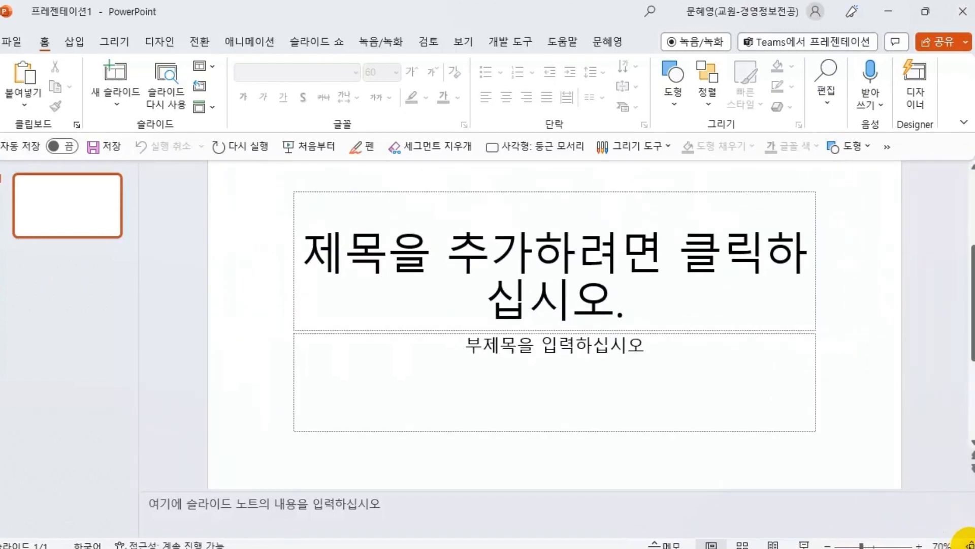
{"action": "left_click", "coordinate": [971, 544]}
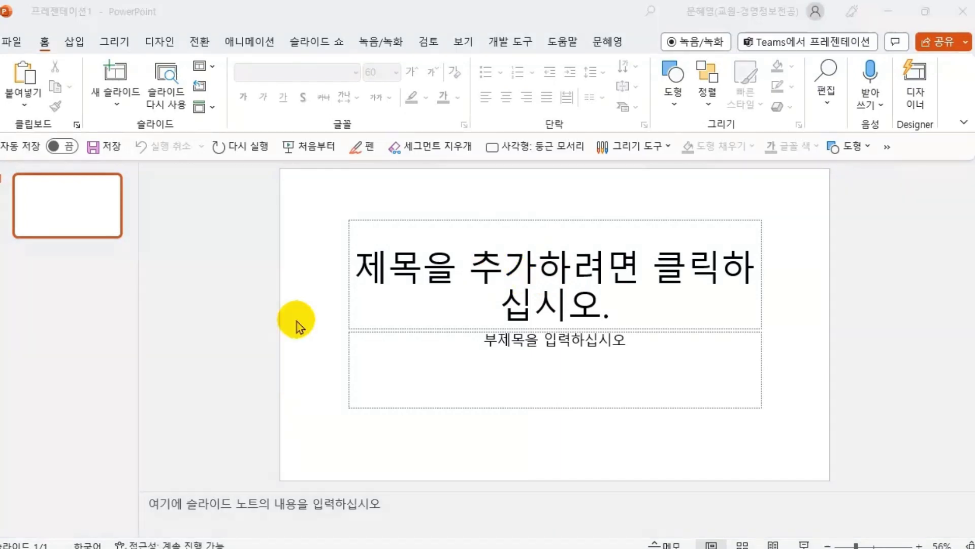
{"action": "left_click", "coordinate": [300, 325]}
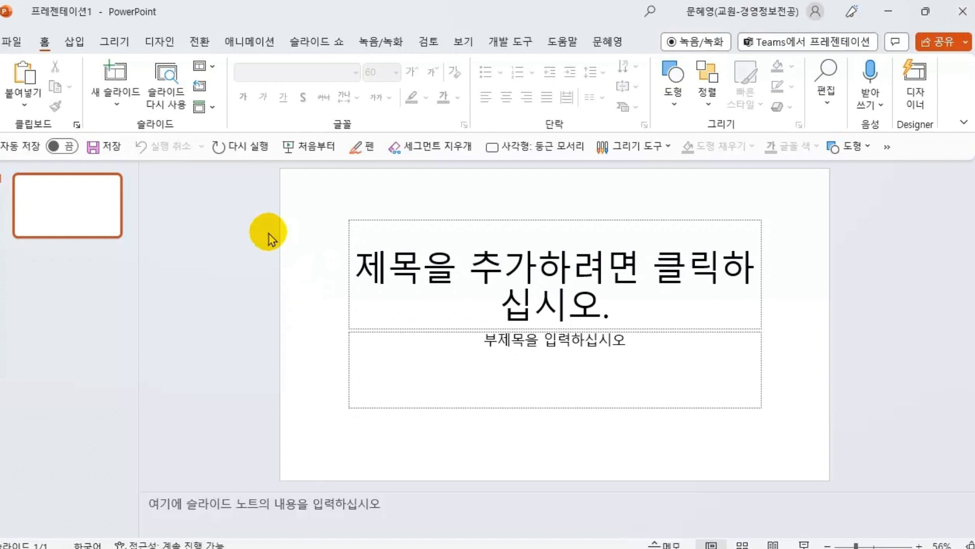
- Review the AutoCorrect options (자동 고침 옵션) in the proofing settings of the program options and accept them
{"action": "left_click", "coordinate": [15, 40]}
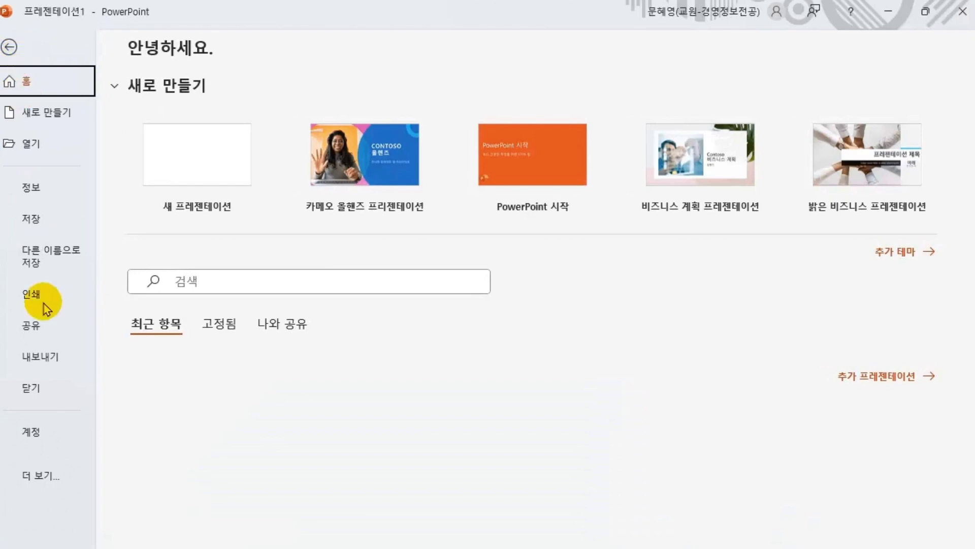
{"action": "left_click", "coordinate": [41, 474]}
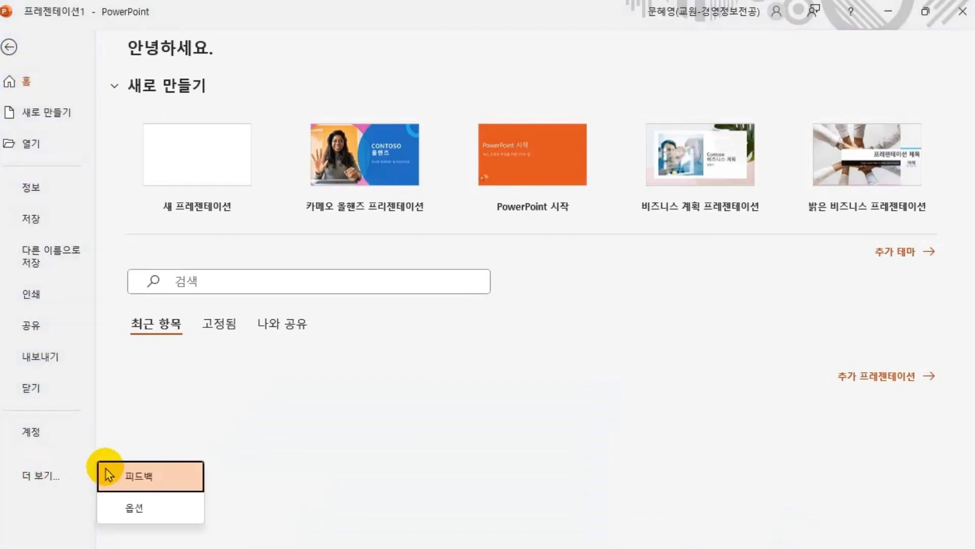
{"action": "left_click", "coordinate": [131, 508]}
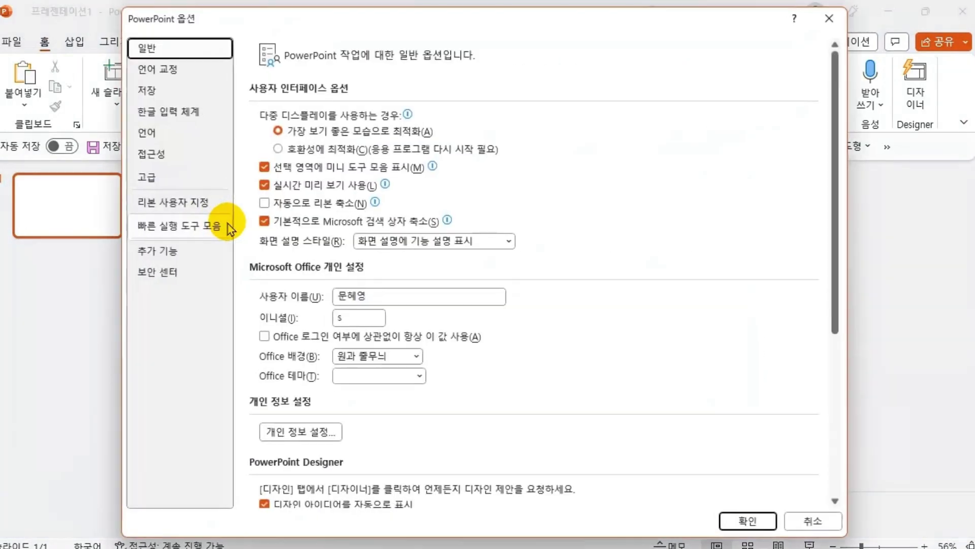
{"action": "left_click", "coordinate": [173, 77]}
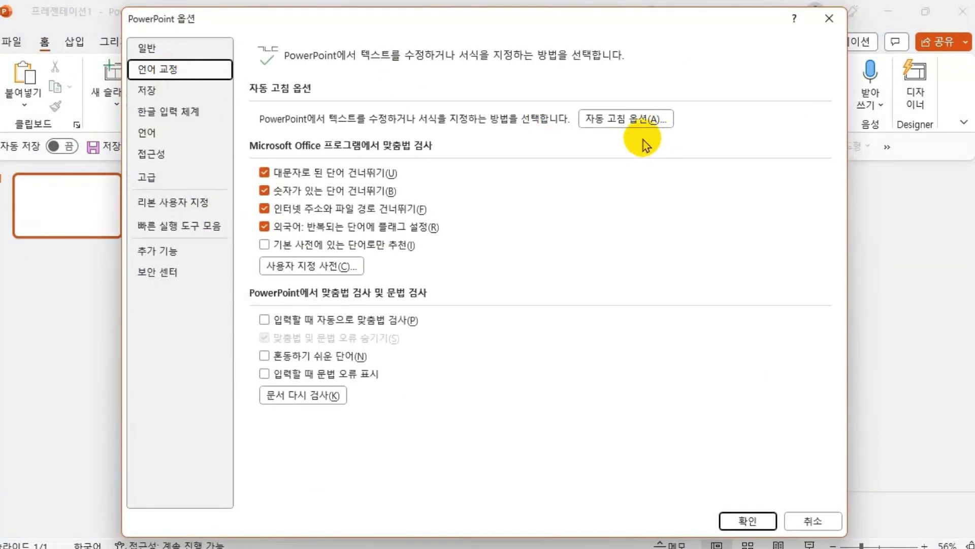
{"action": "left_click", "coordinate": [635, 122]}
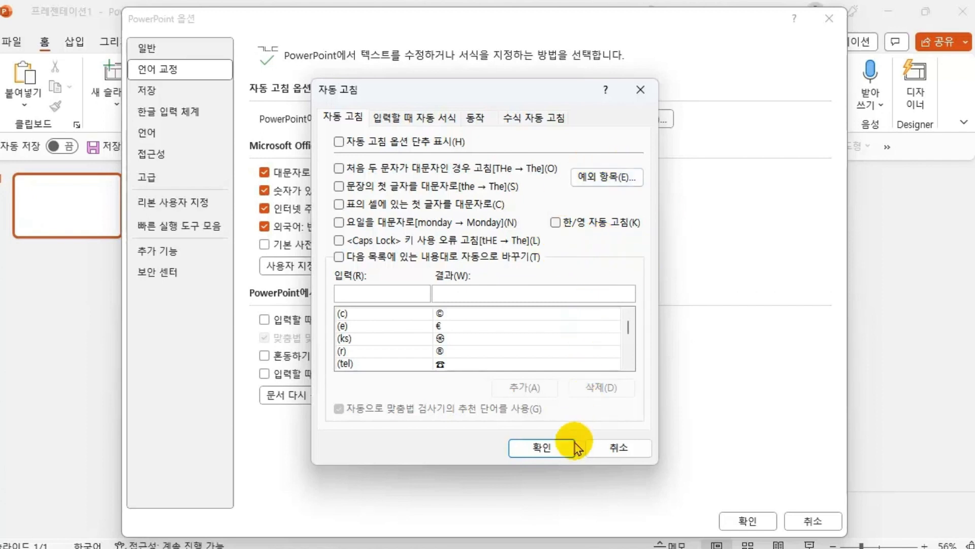
{"action": "left_click", "coordinate": [541, 447]}
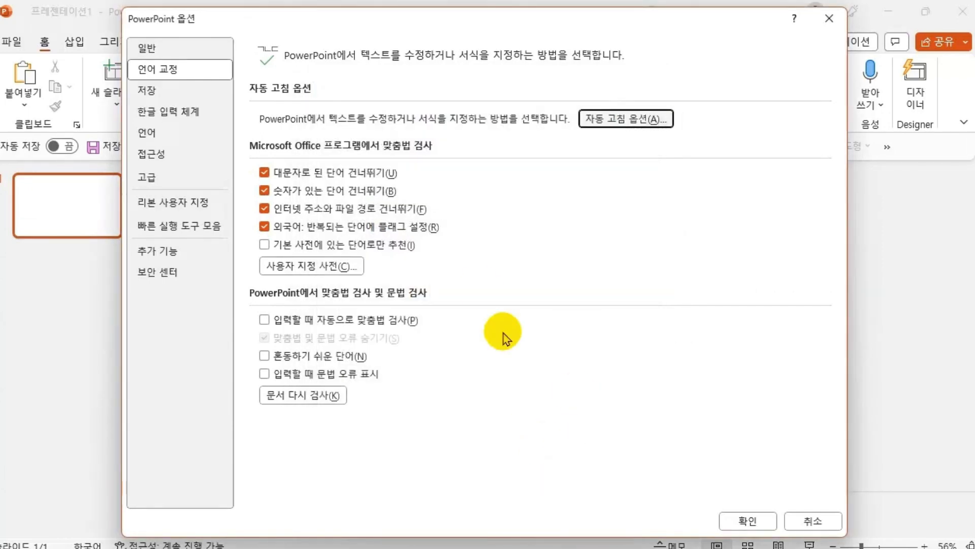
- Examine the advanced options (고급), from editing through display to printing settings, and close the options dialog
{"action": "left_click", "coordinate": [150, 177]}
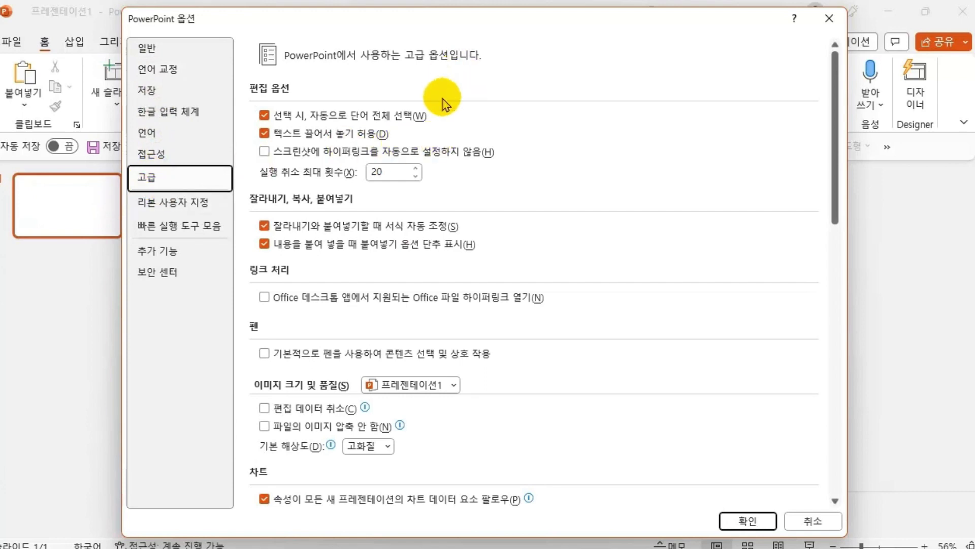
{"action": "scroll", "coordinate": [536, 282], "scroll_direction": "down", "scroll_amount": 5}
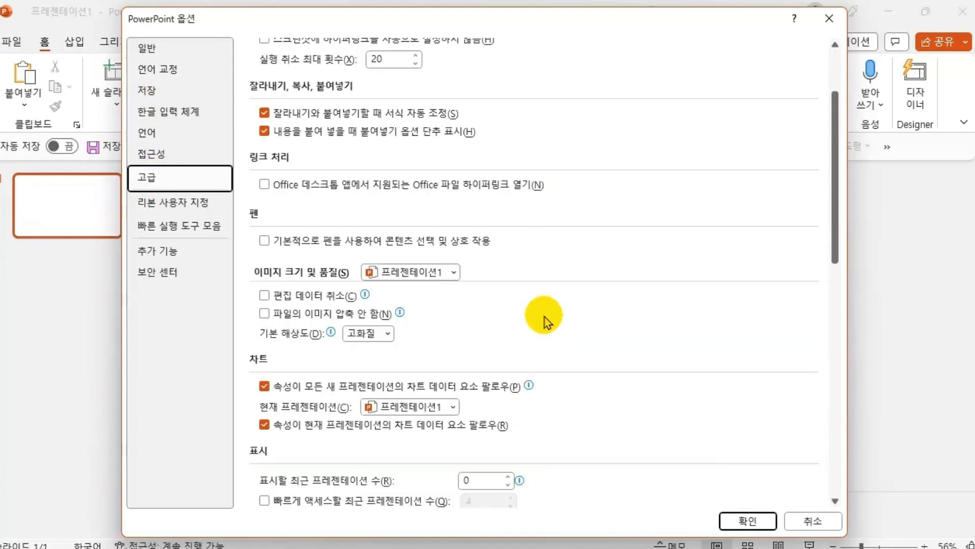
{"action": "scroll", "coordinate": [546, 320], "scroll_direction": "down", "scroll_amount": 2}
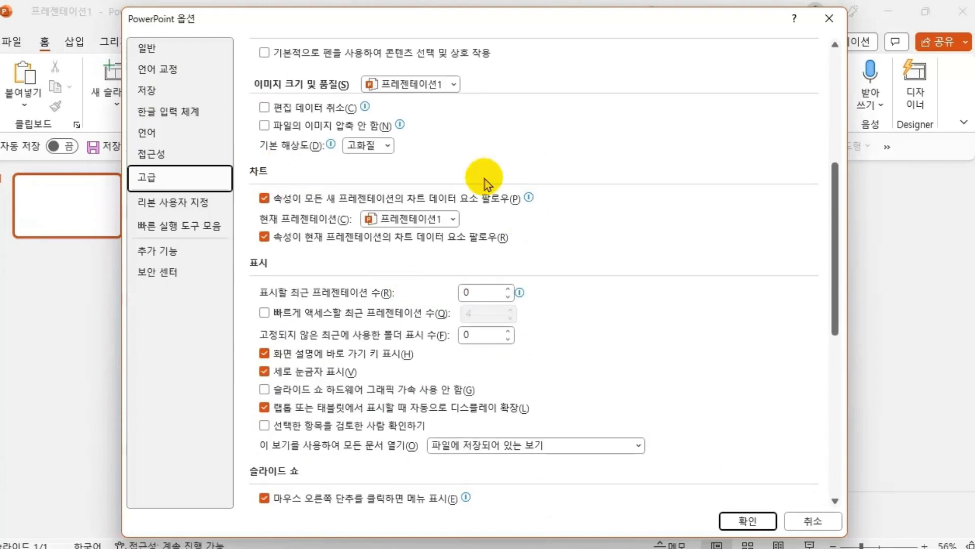
{"action": "scroll", "coordinate": [548, 310], "scroll_direction": "down", "scroll_amount": 1}
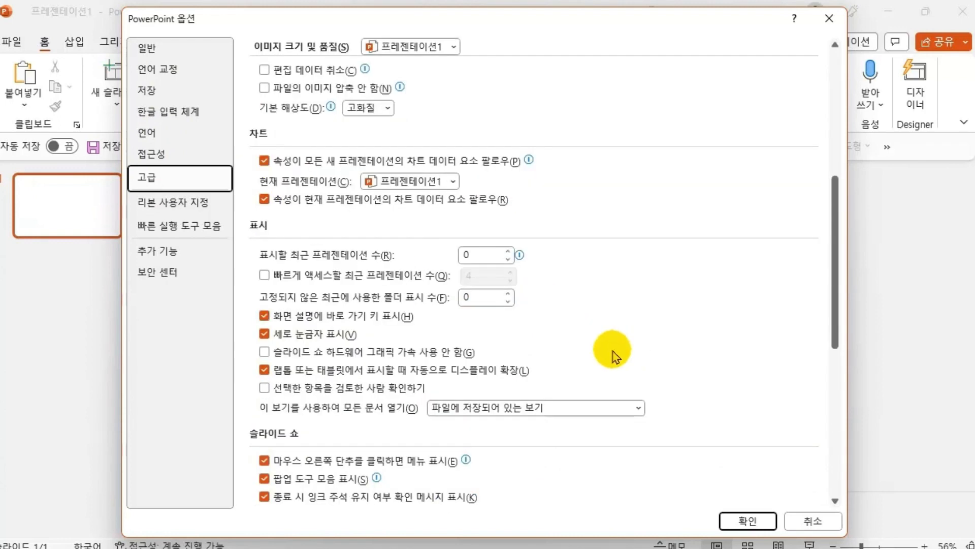
{"action": "scroll", "coordinate": [558, 350], "scroll_direction": "down", "scroll_amount": 4}
{"action": "scroll", "coordinate": [613, 354], "scroll_direction": "down", "scroll_amount": 4}
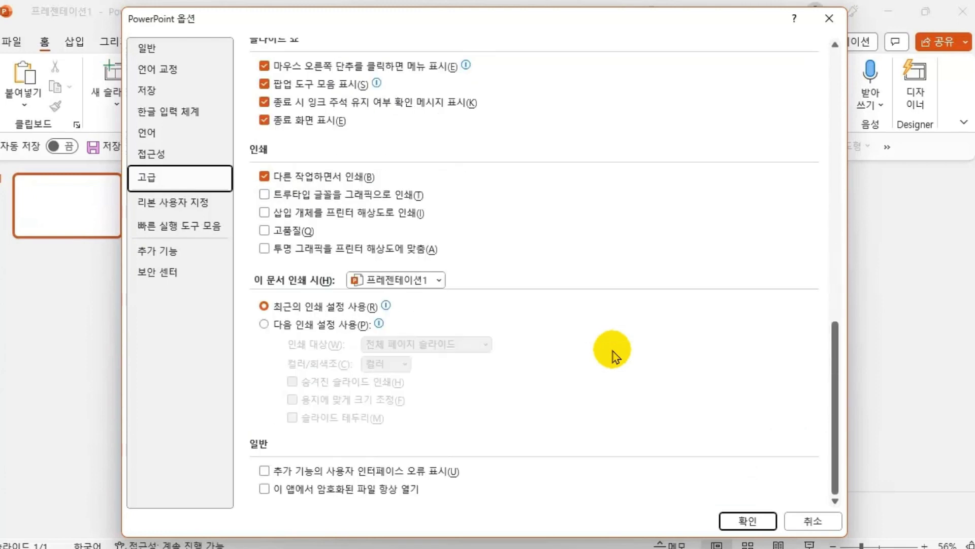
{"action": "scroll", "coordinate": [614, 354], "scroll_direction": "up", "scroll_amount": 10}
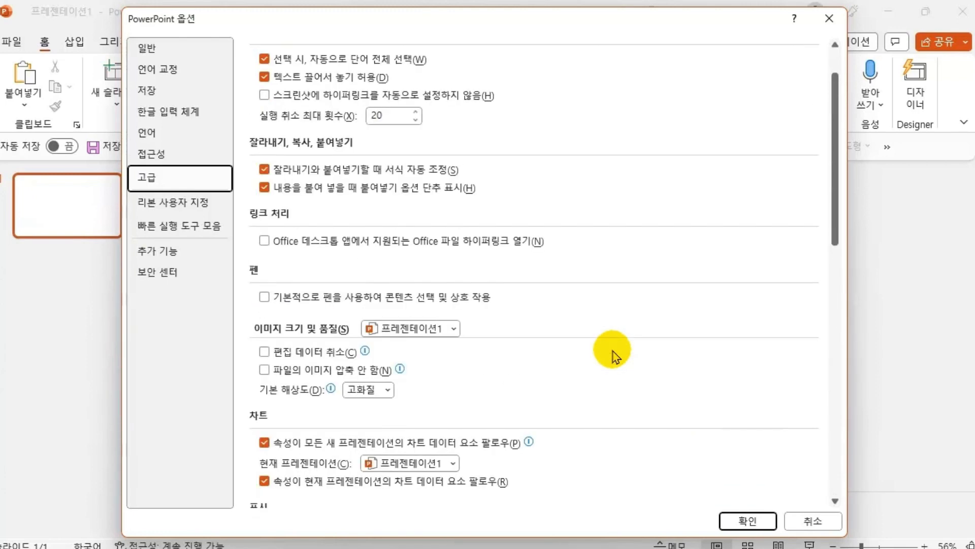
{"action": "scroll", "coordinate": [613, 354], "scroll_direction": "up", "scroll_amount": 1}
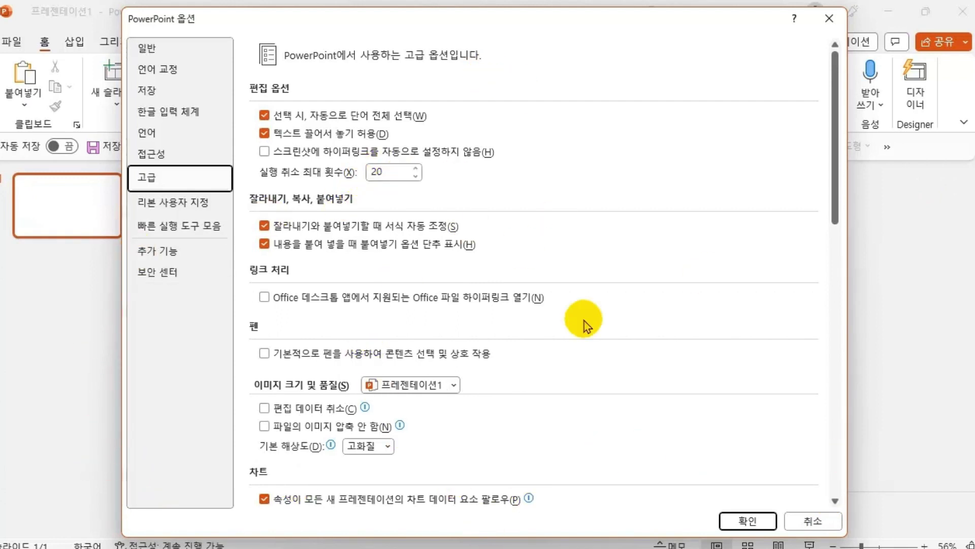
{"action": "left_click", "coordinate": [732, 522]}
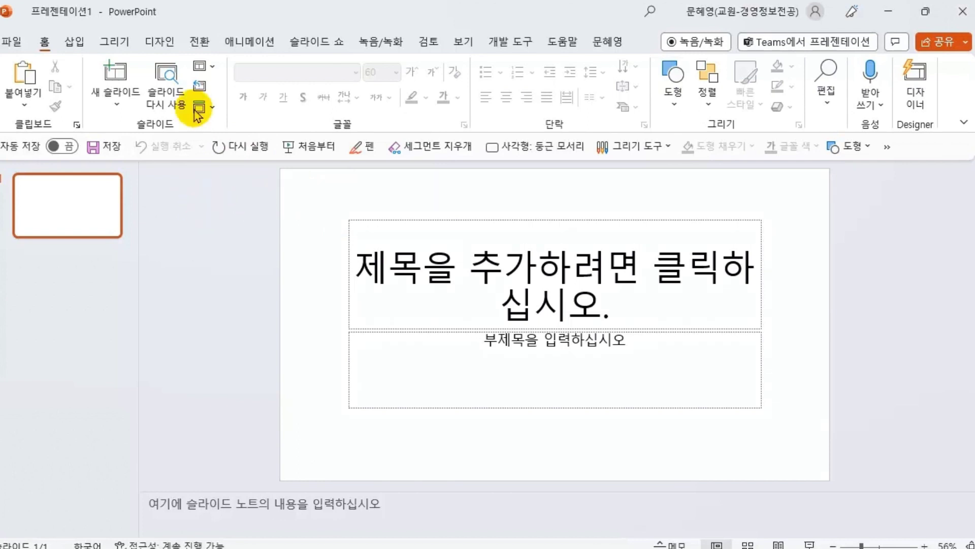
- Create a new blank presentation (새 프레젠테이션)
{"action": "left_click", "coordinate": [15, 42]}
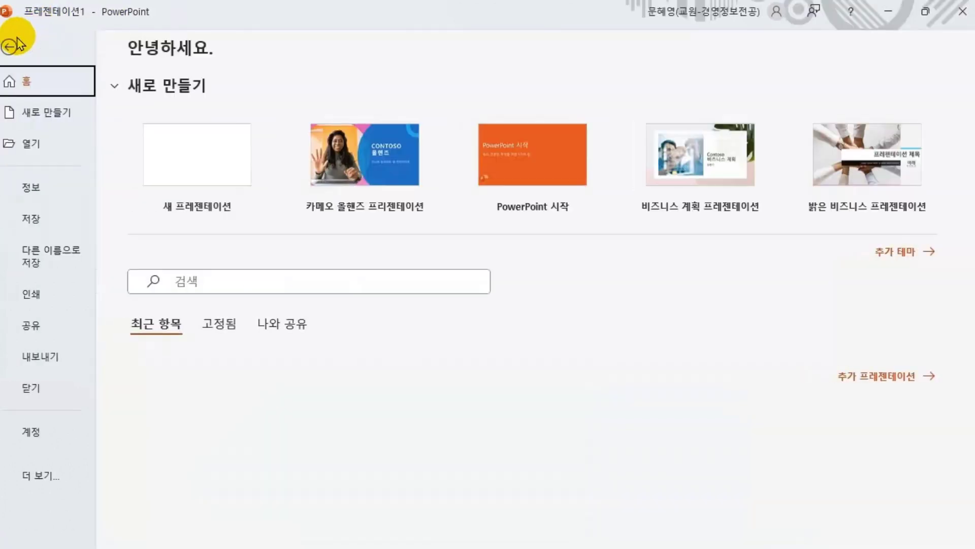
{"action": "left_click", "coordinate": [32, 121]}
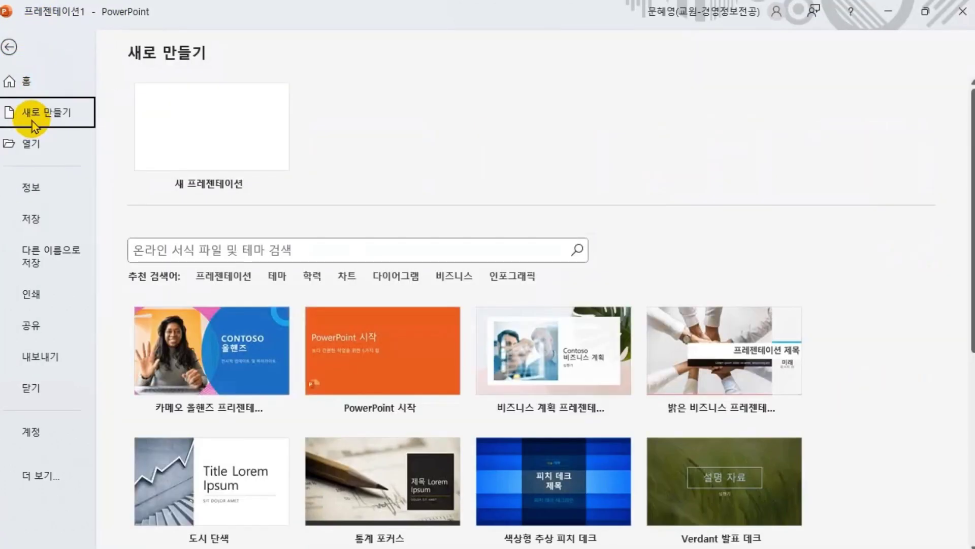
{"action": "left_click", "coordinate": [182, 144]}
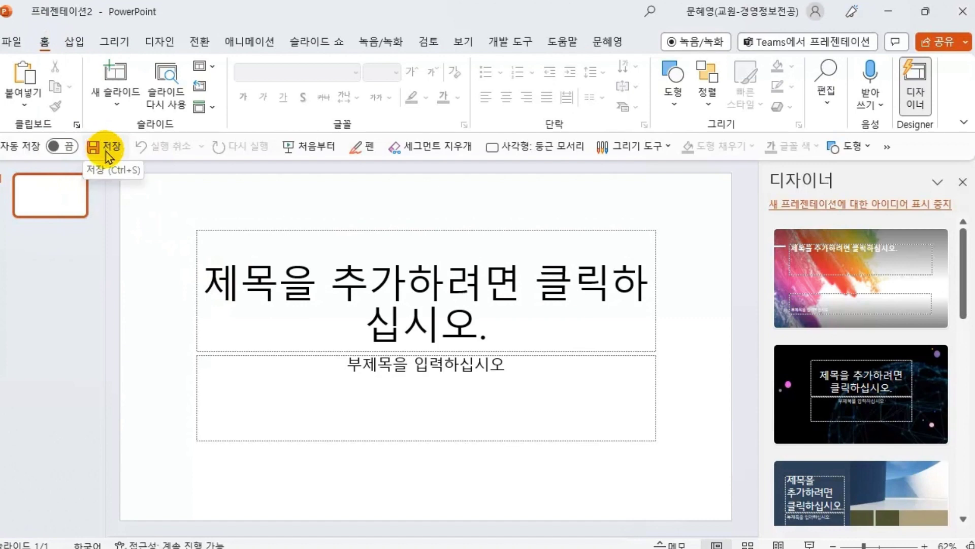
- Save the new presentation as 연습1 in PowerPoint format (*.pptx) in the Downloads folder (다운로드)
{"action": "left_click", "coordinate": [14, 42]}
{"action": "left_click", "coordinate": [28, 223]}
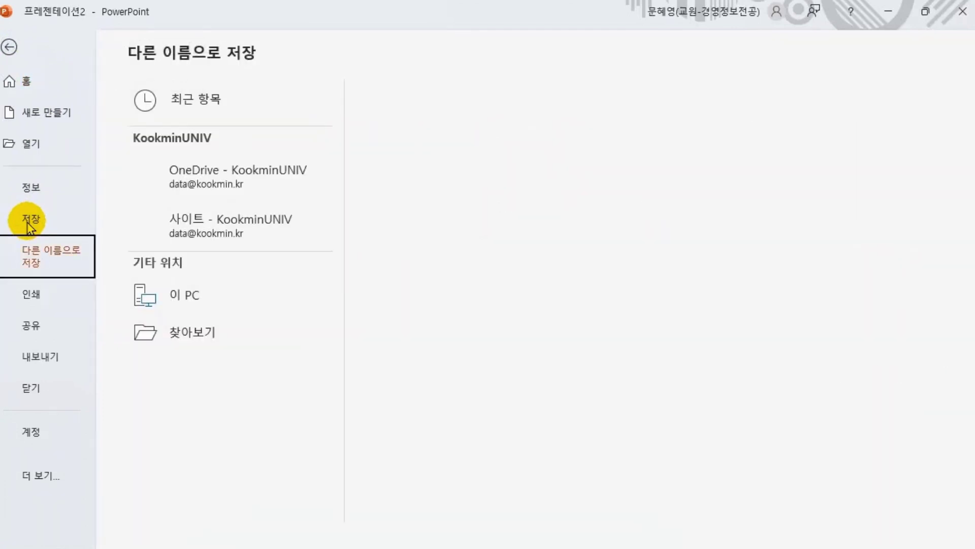
{"action": "left_click", "coordinate": [32, 220]}
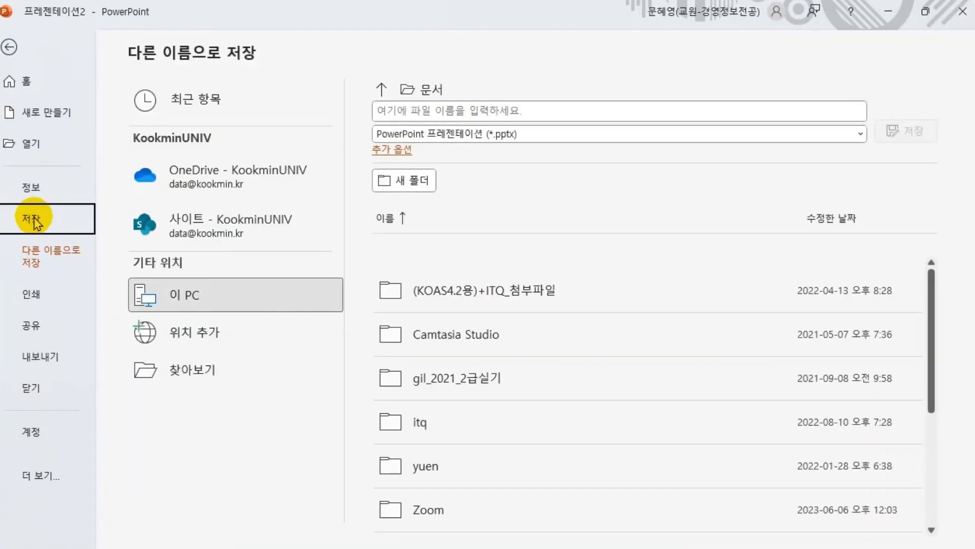
{"action": "left_click", "coordinate": [185, 369]}
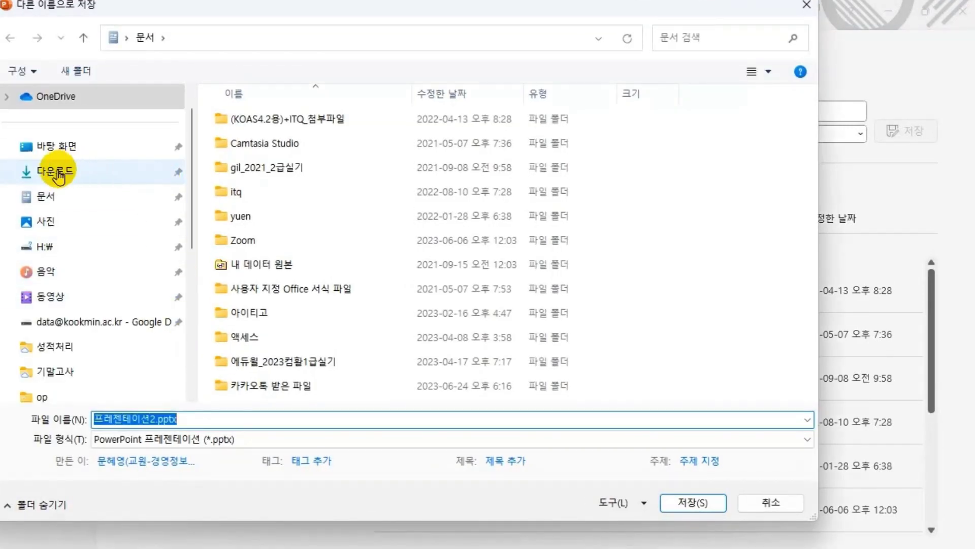
{"action": "left_click", "coordinate": [59, 177]}
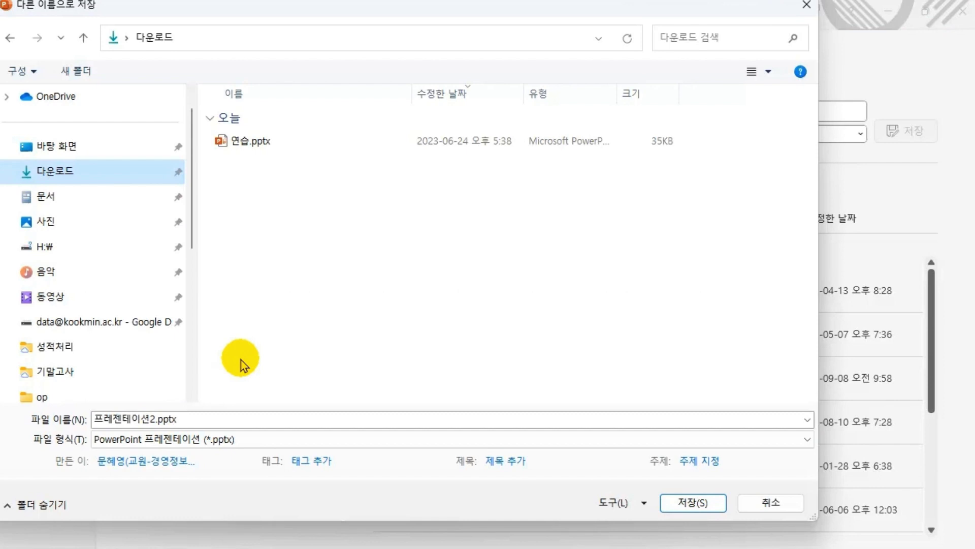
{"action": "left_click", "coordinate": [207, 428]}
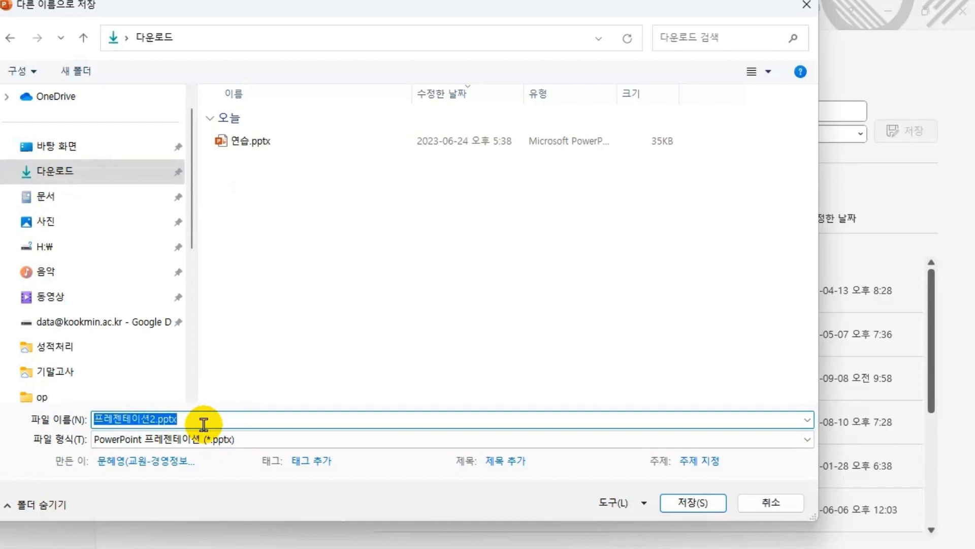
{"action": "type", "text": "ㅇ스"}
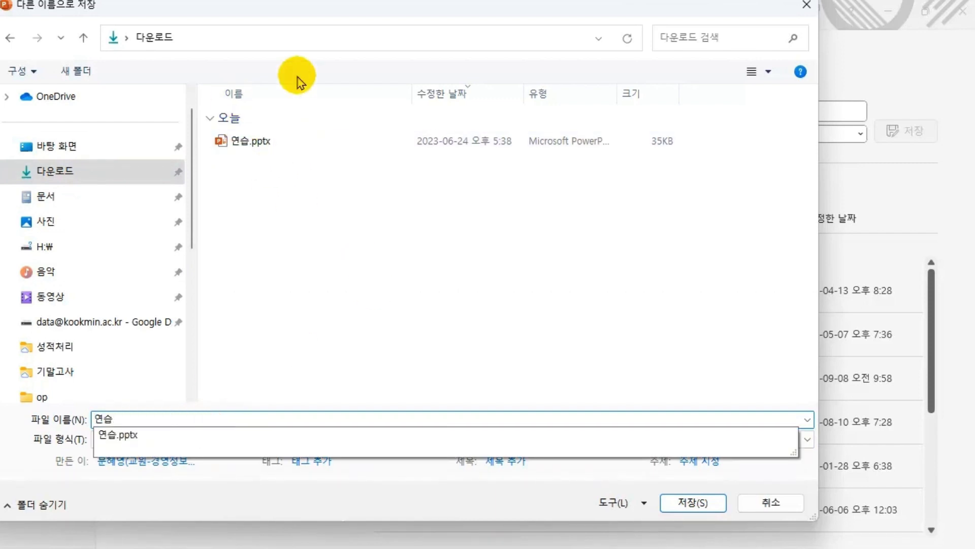
{"action": "type", "text": "1"}
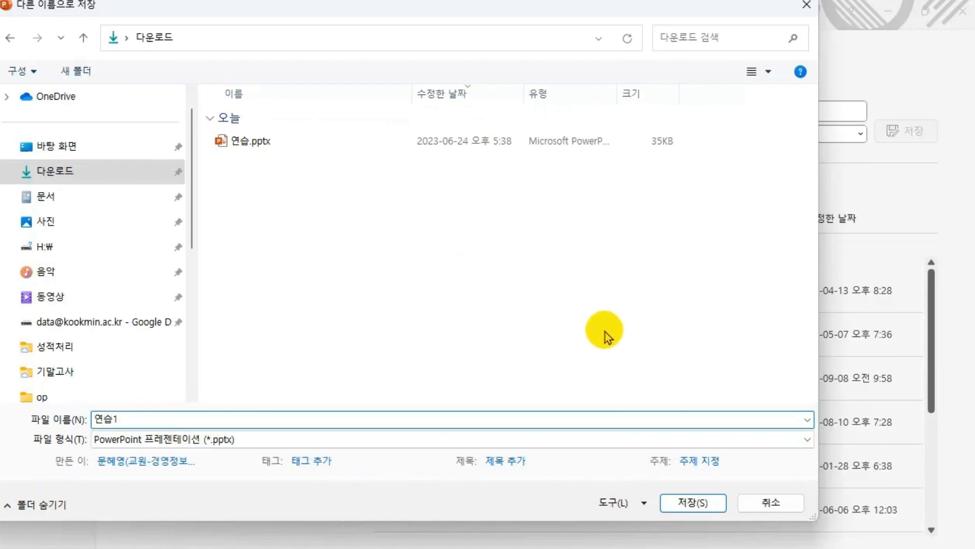
{"action": "left_click", "coordinate": [690, 502]}
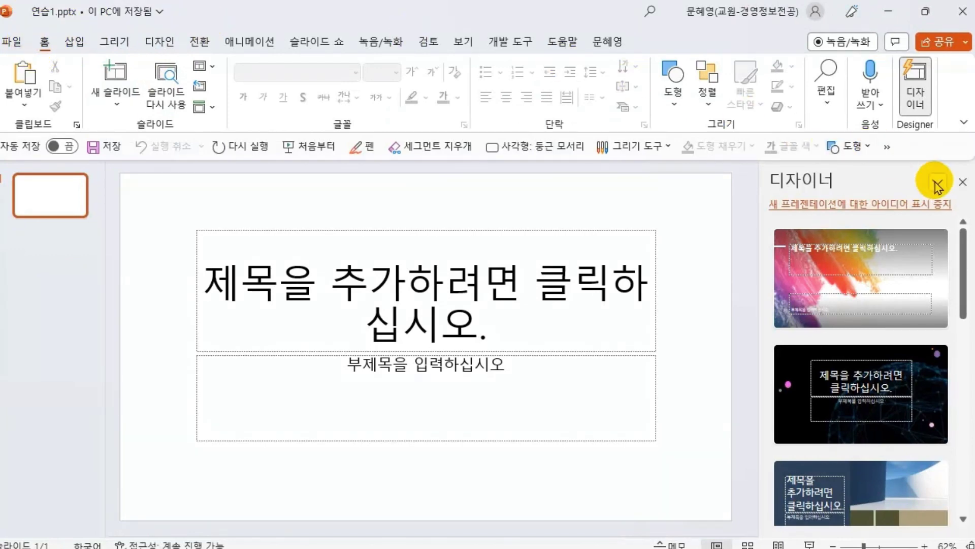
- Close the Designer pane and add a title-and-content slide after the title slide
{"action": "left_click", "coordinate": [962, 182]}
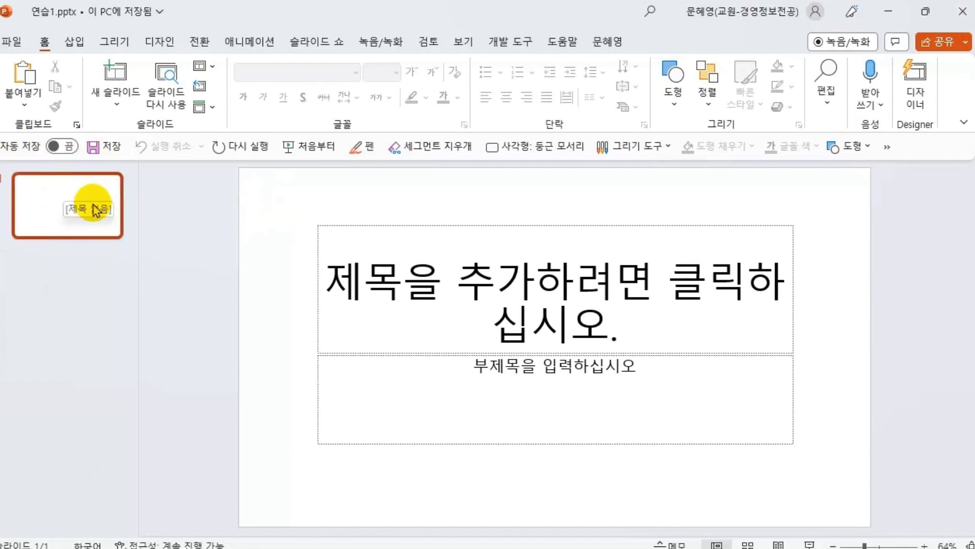
{"action": "key", "text": "ctrl+d"}
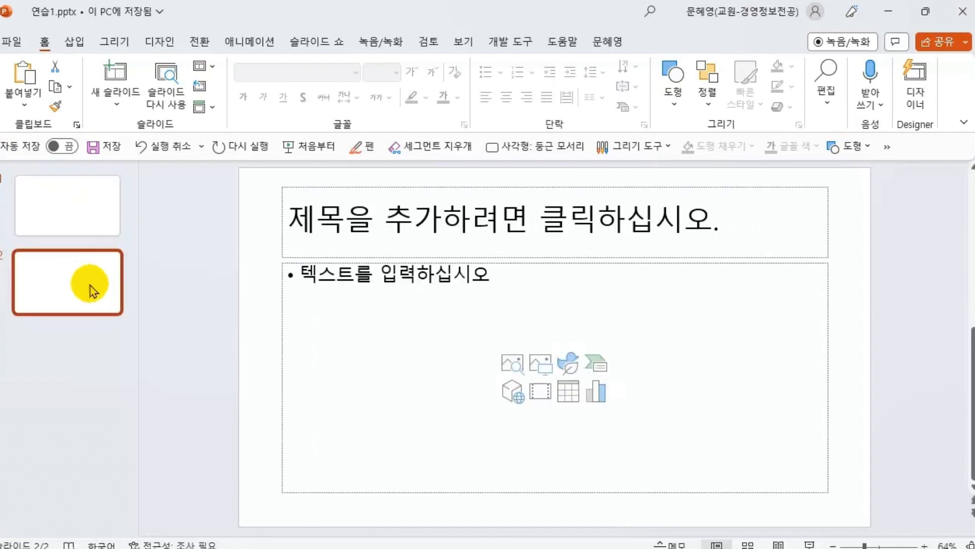
- Add a third slide with the 제목 및 내용 layout at the end and delete that slide again
{"action": "left_click", "coordinate": [116, 105]}
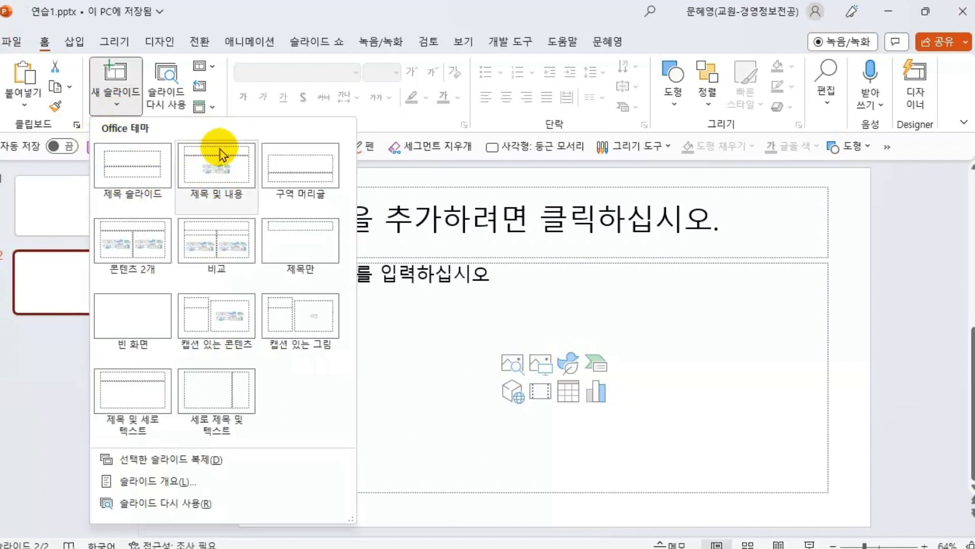
{"action": "left_click", "coordinate": [222, 170]}
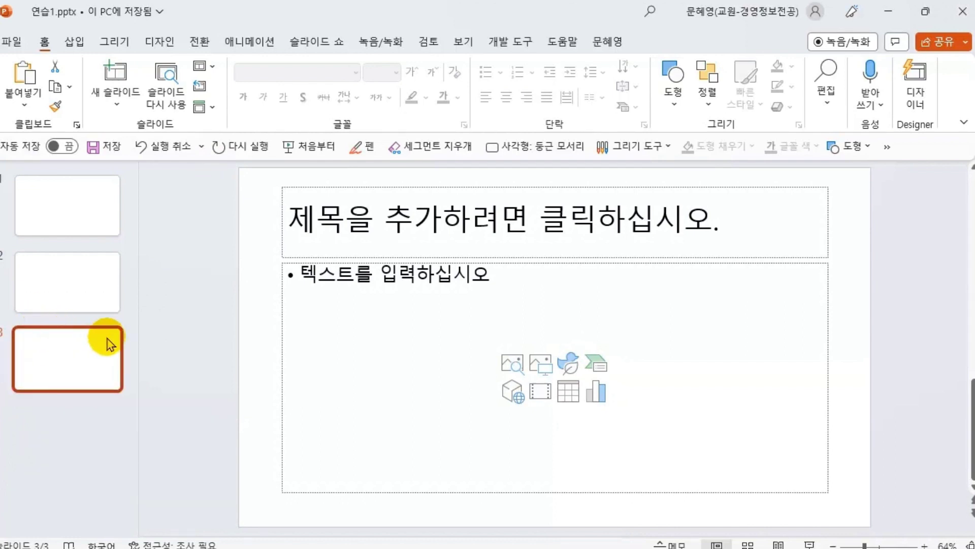
{"action": "right_click", "coordinate": [66, 351]}
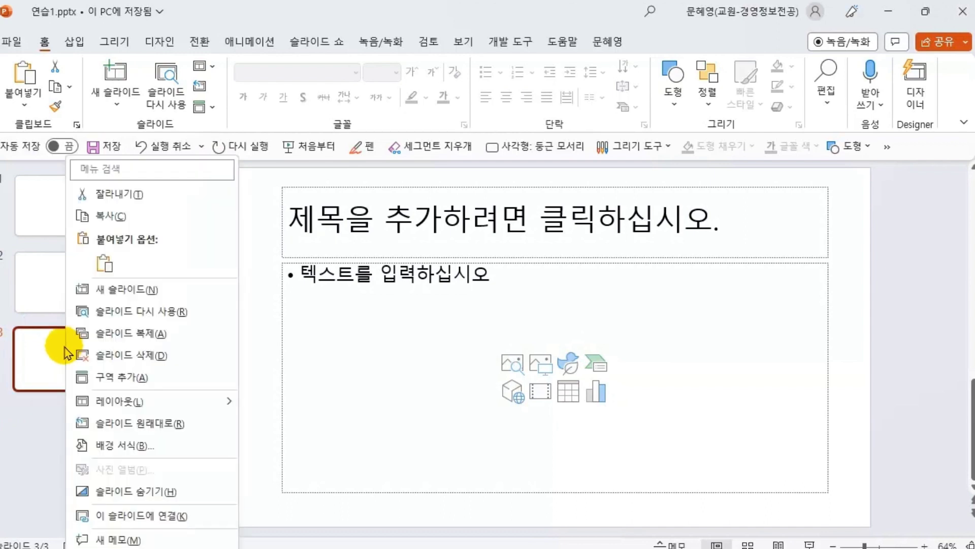
{"action": "left_click", "coordinate": [133, 356]}
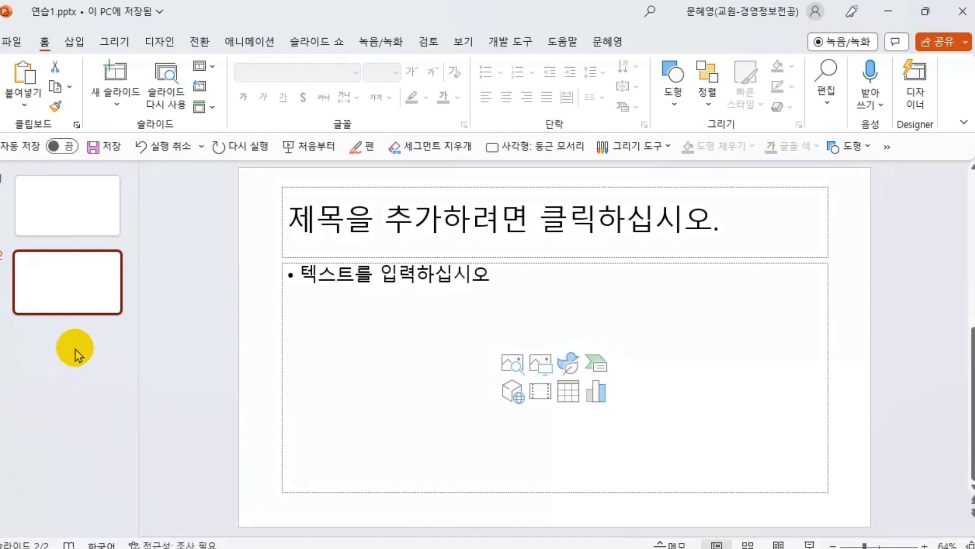
- Add a new slide after the second slide of the presentation
{"action": "left_click", "coordinate": [70, 208]}
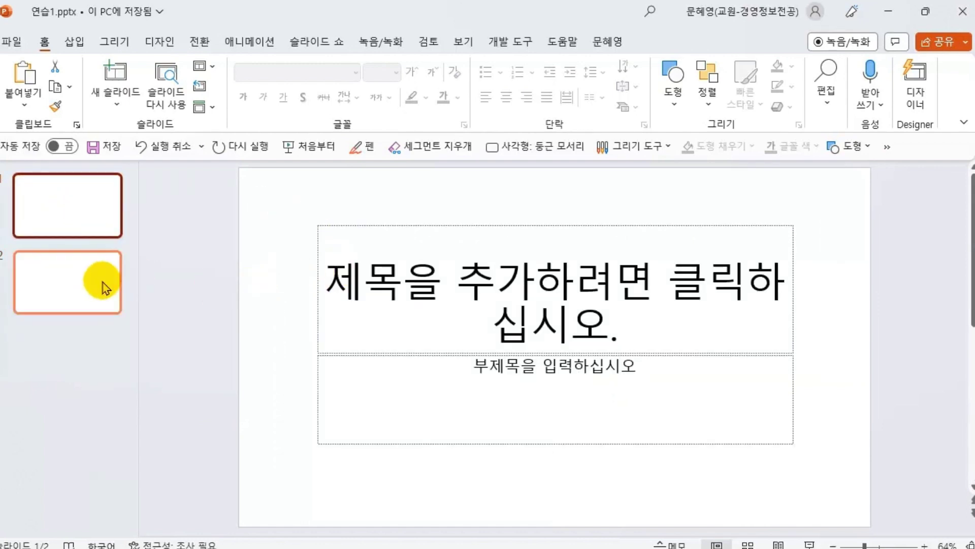
{"action": "left_click", "coordinate": [79, 282]}
{"action": "left_click", "coordinate": [33, 291]}
{"action": "key", "text": "Return"}
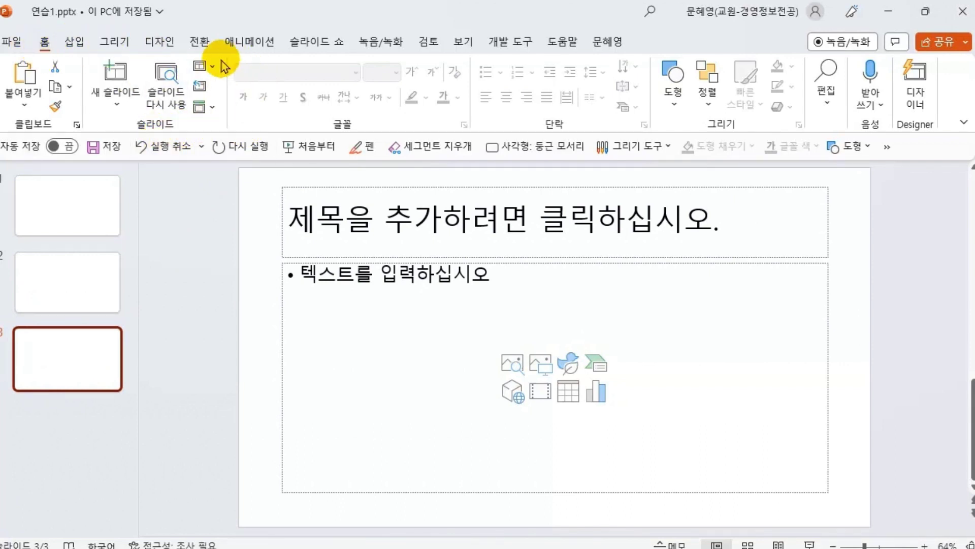
- Change the third slide's layout to 제목만, close the Designer pane and go to the first slide
{"action": "left_click", "coordinate": [210, 67]}
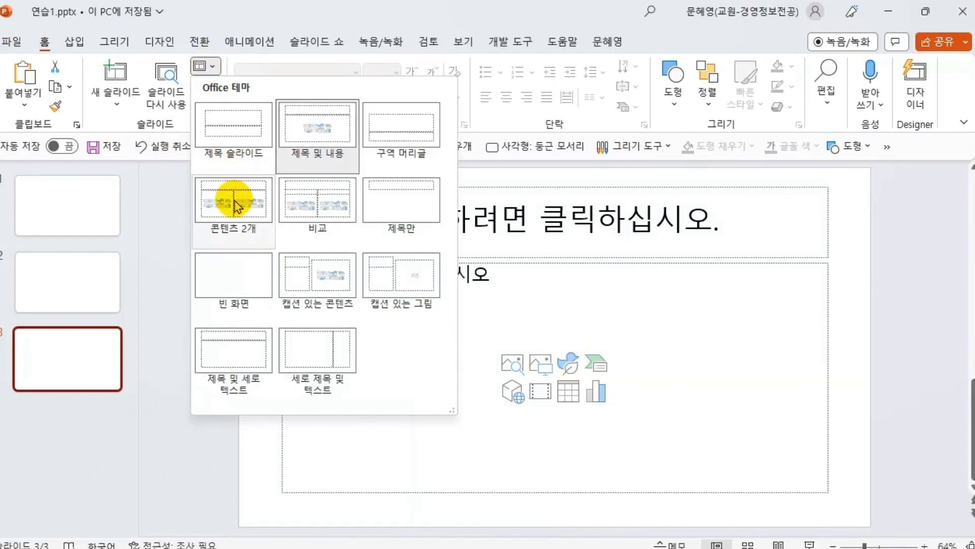
{"action": "left_click", "coordinate": [396, 208]}
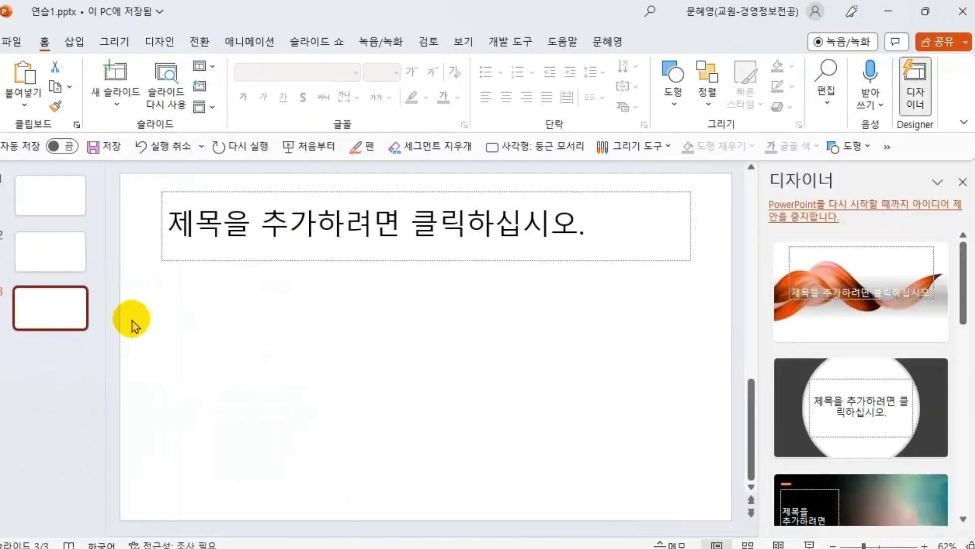
{"action": "left_click", "coordinate": [961, 180]}
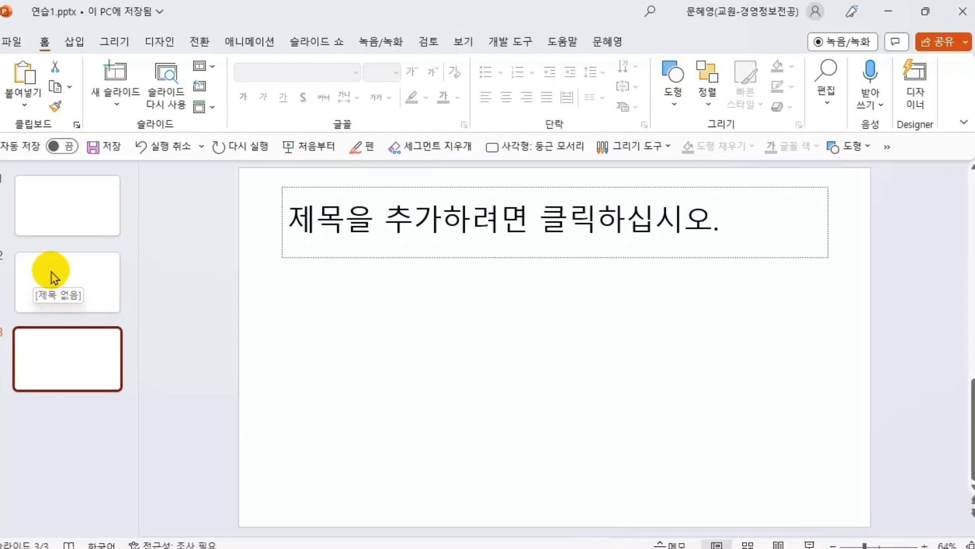
{"action": "left_click", "coordinate": [84, 204]}
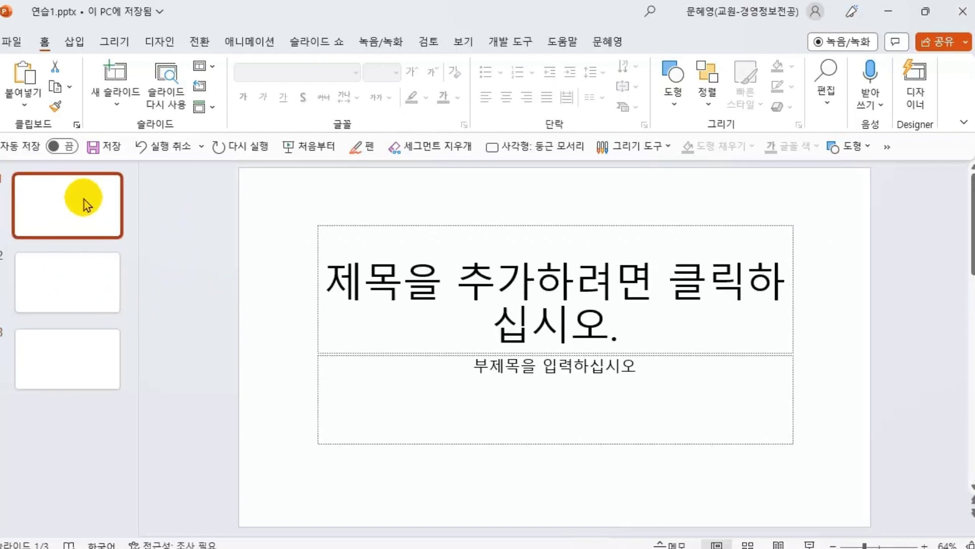
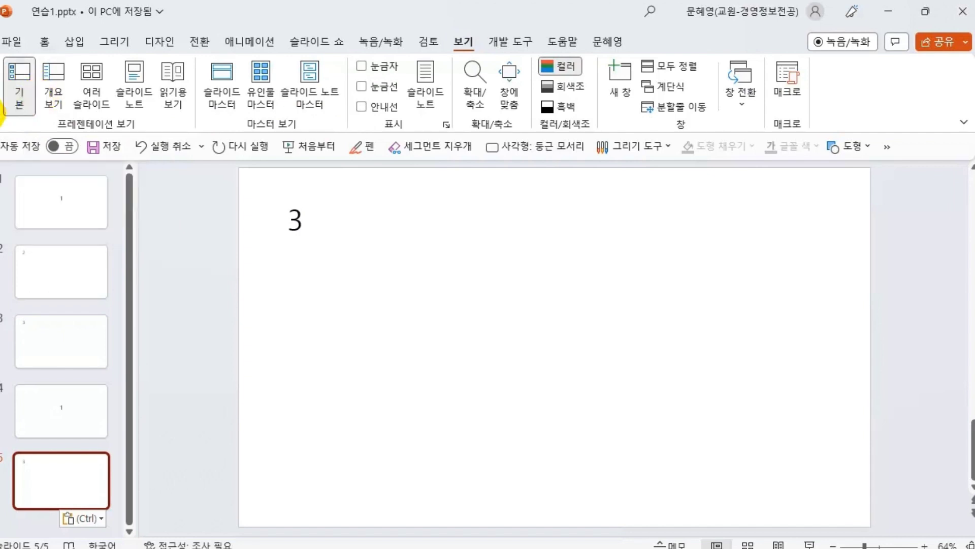
- View the five slides in outline view and return to normal view
{"action": "left_click", "coordinate": [54, 94]}
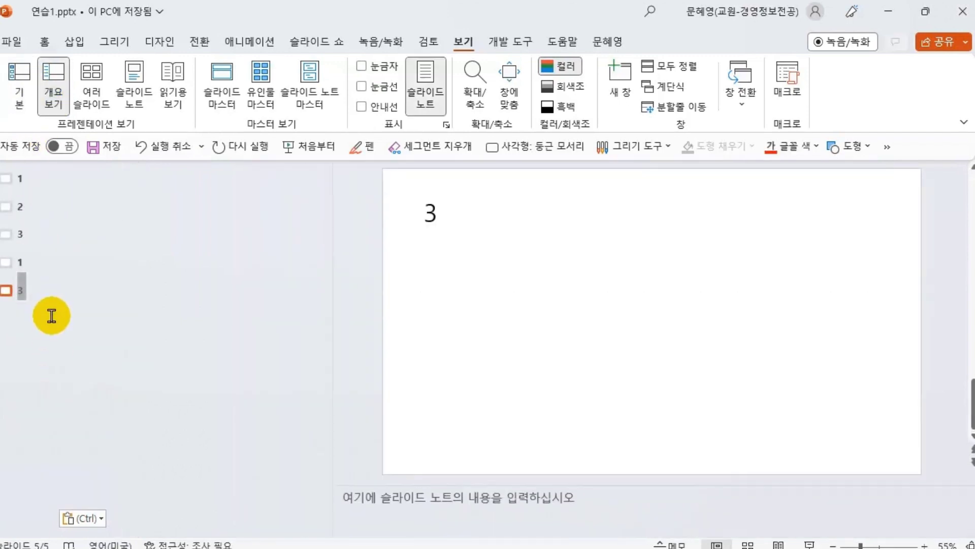
{"action": "left_click", "coordinate": [30, 117]}
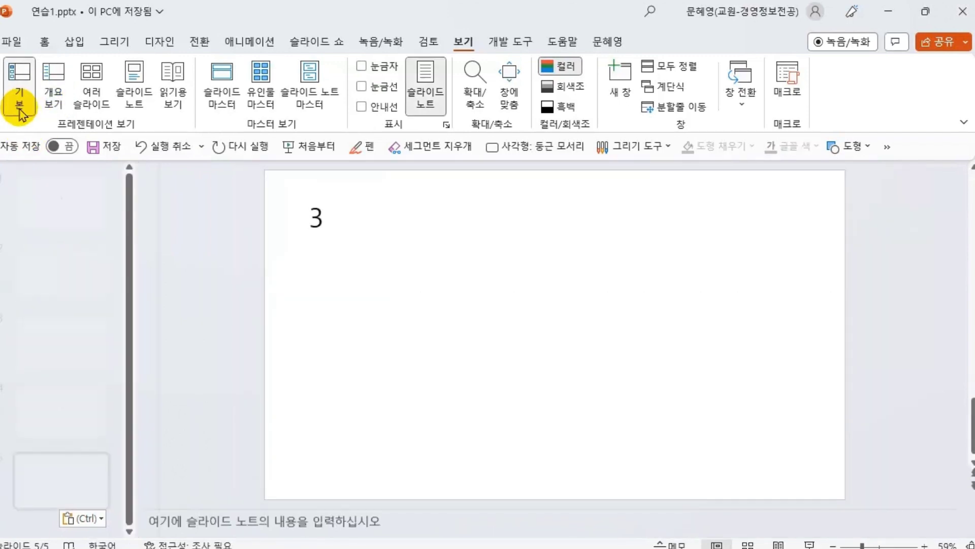
- Fill the first slide's subtitle with 대한민국 and the presenter's name on a second line
{"action": "left_click", "coordinate": [47, 202]}
{"action": "left_click", "coordinate": [529, 346]}
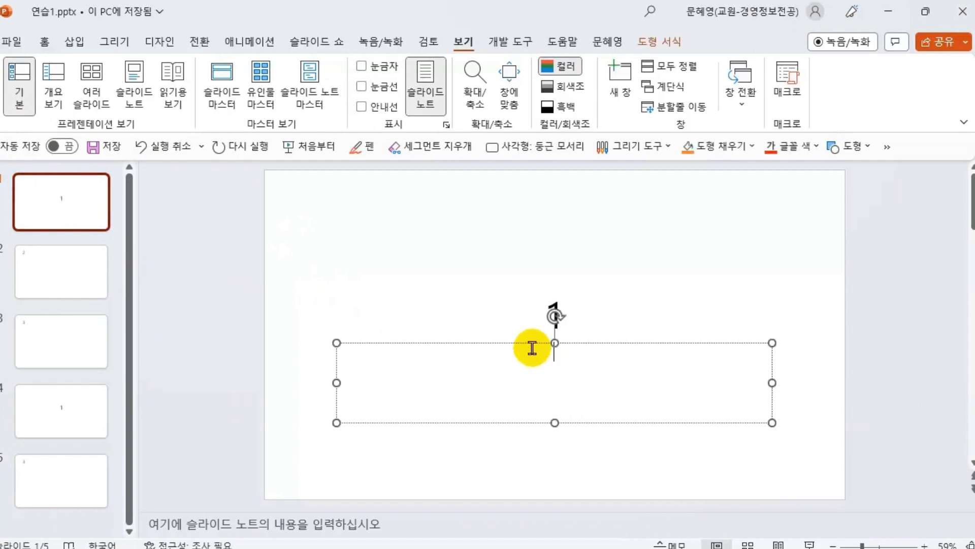
{"action": "type", "text": "대한민ㄱㅜㄱ"}
{"action": "key", "text": "Return"}
{"action": "type", "text": "뭔혜영"}
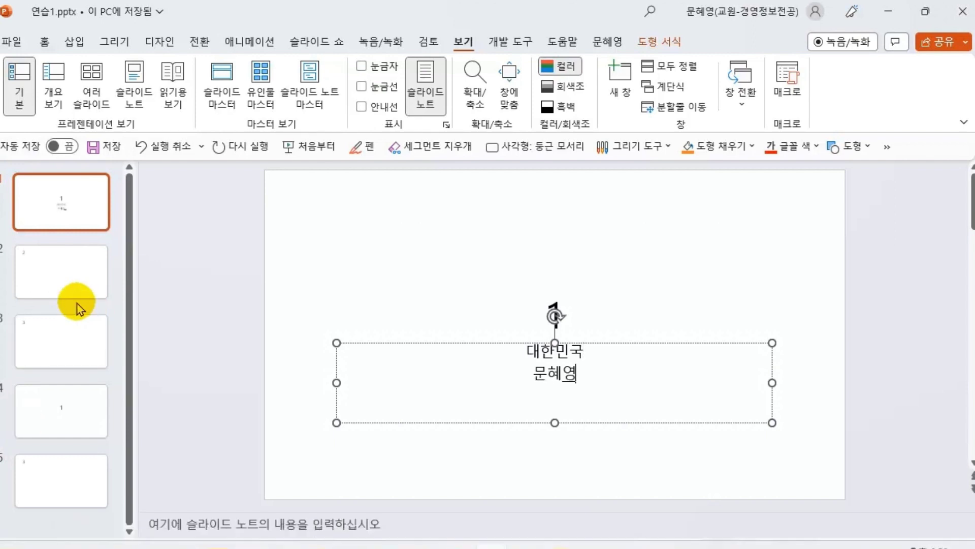
- Enter the bullets 아름다운 대한민국 and 우리나라 in the second slide's content placeholder
{"action": "left_click", "coordinate": [47, 273]}
{"action": "left_click", "coordinate": [355, 268]}
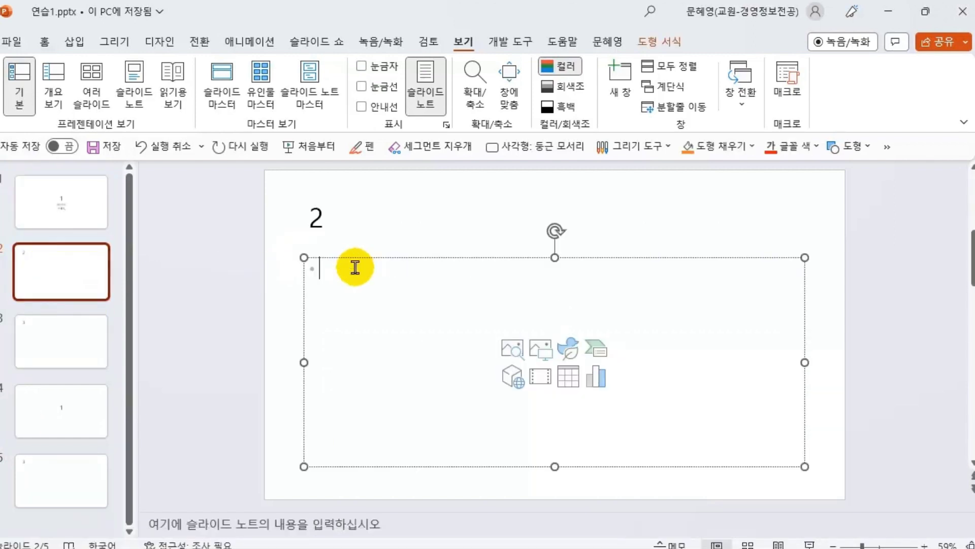
{"action": "type", "text": "아름다워"}
{"action": "type", "text": " 대한민국"}
{"action": "key", "text": "Return"}
{"action": "type", "text": "우리나라"}
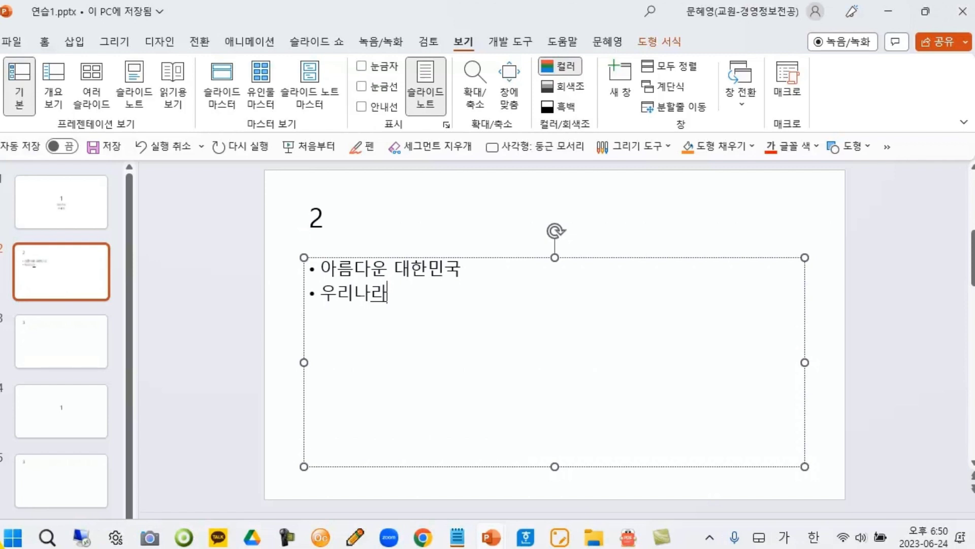
- Show the presentation in outline view and examine the text of the first two slides
{"action": "left_click", "coordinate": [71, 219]}
{"action": "left_click", "coordinate": [54, 99]}
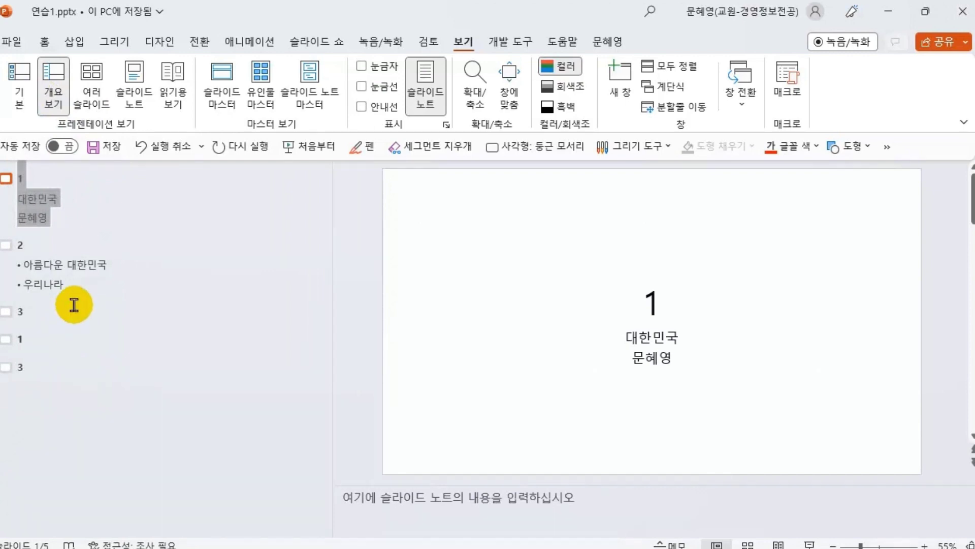
{"action": "left_click", "coordinate": [92, 278]}
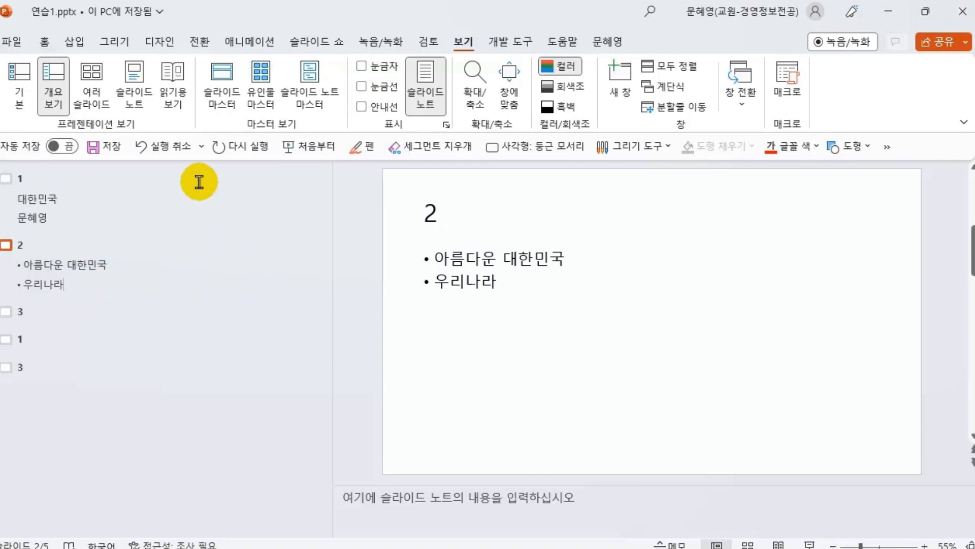
- View all slides in slide sorter view and the second slide in notes page view
{"action": "left_click", "coordinate": [90, 81]}
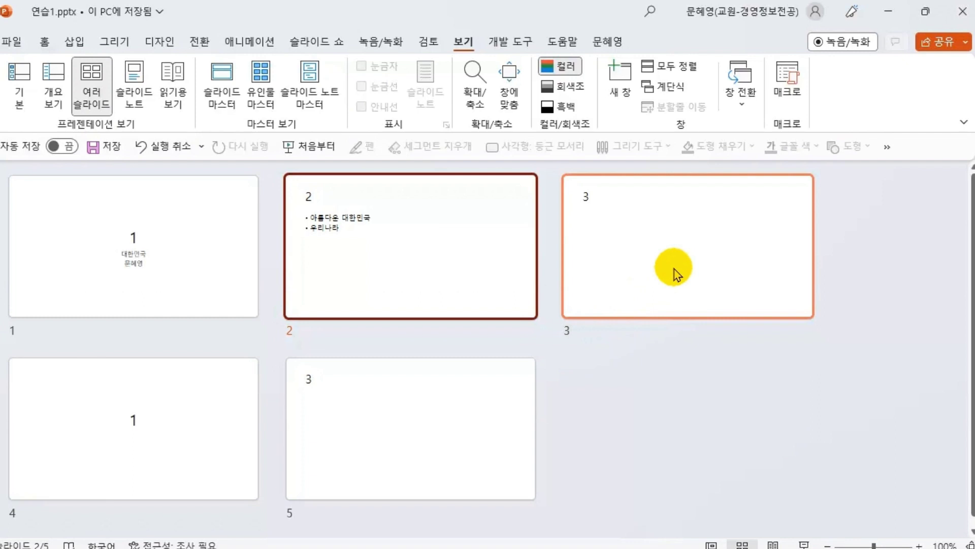
{"action": "left_click", "coordinate": [136, 95]}
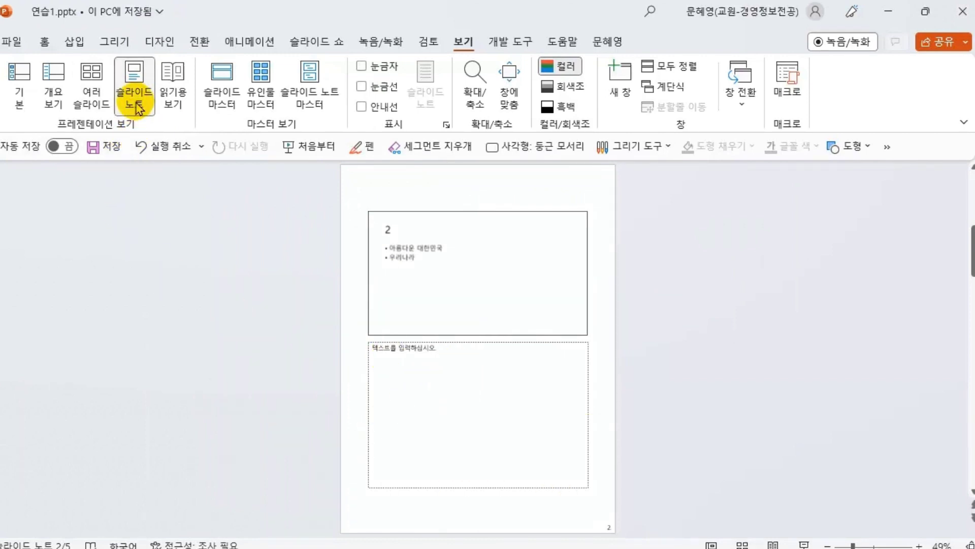
- Play the presentation in reading view from the first slide to the third, then exit without closing the file
{"action": "left_click", "coordinate": [169, 108]}
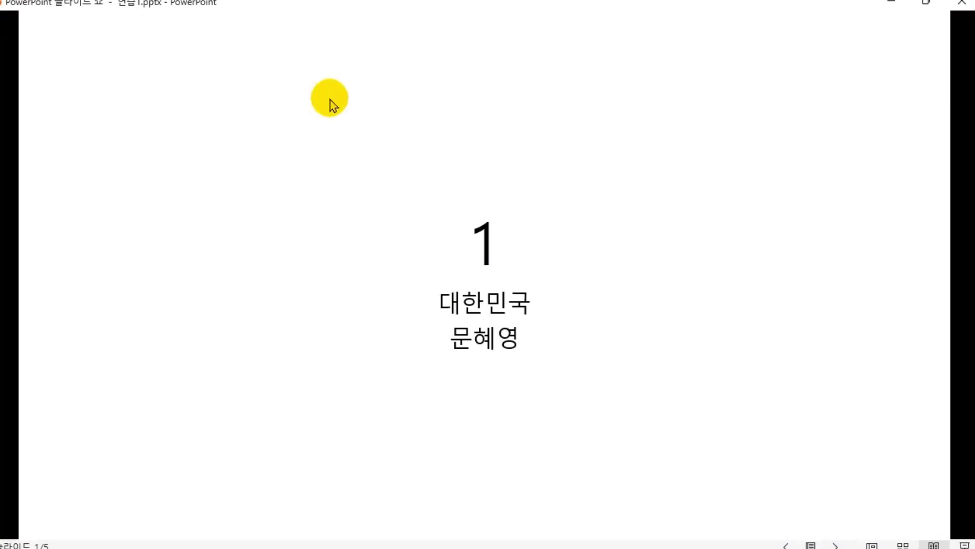
{"action": "left_click", "coordinate": [855, 193]}
{"action": "left_click", "coordinate": [851, 291]}
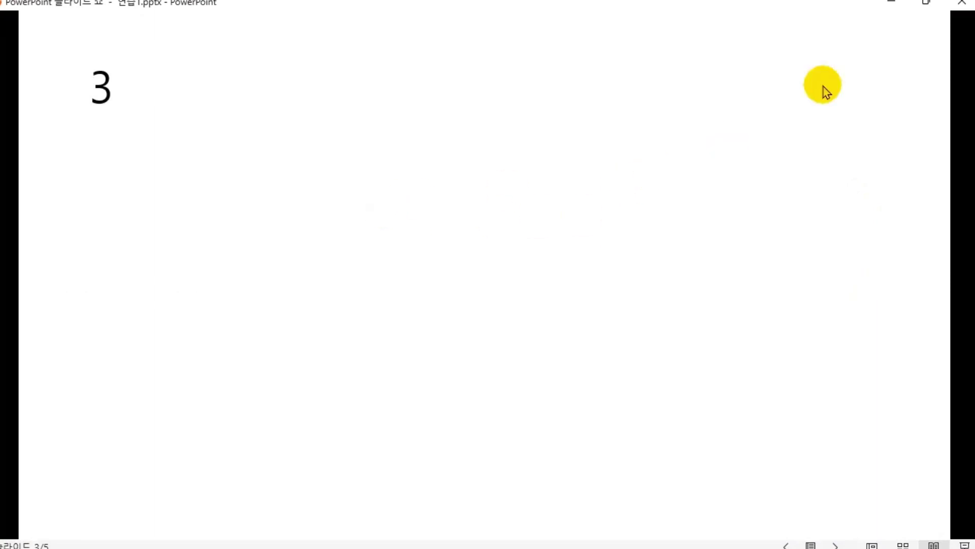
{"action": "left_click", "coordinate": [965, 8]}
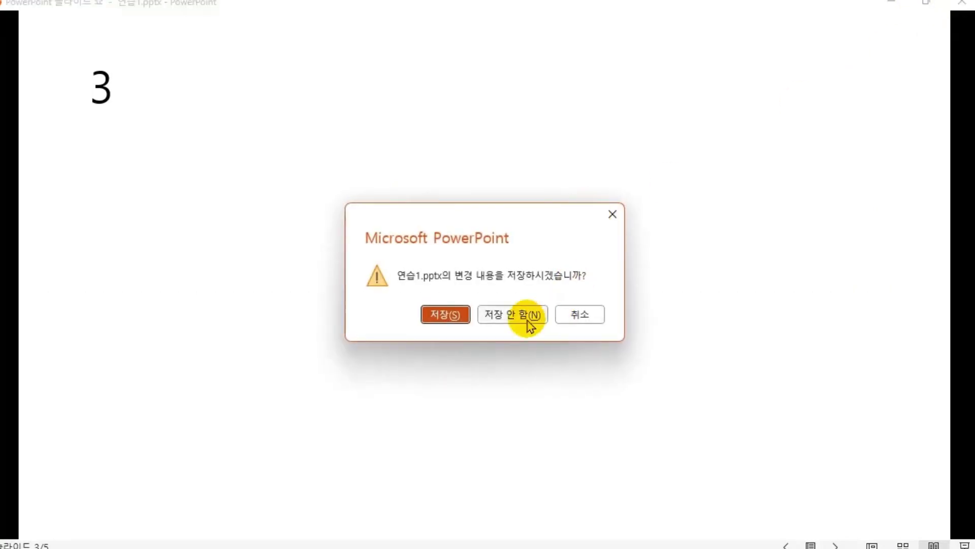
{"action": "left_click", "coordinate": [580, 314]}
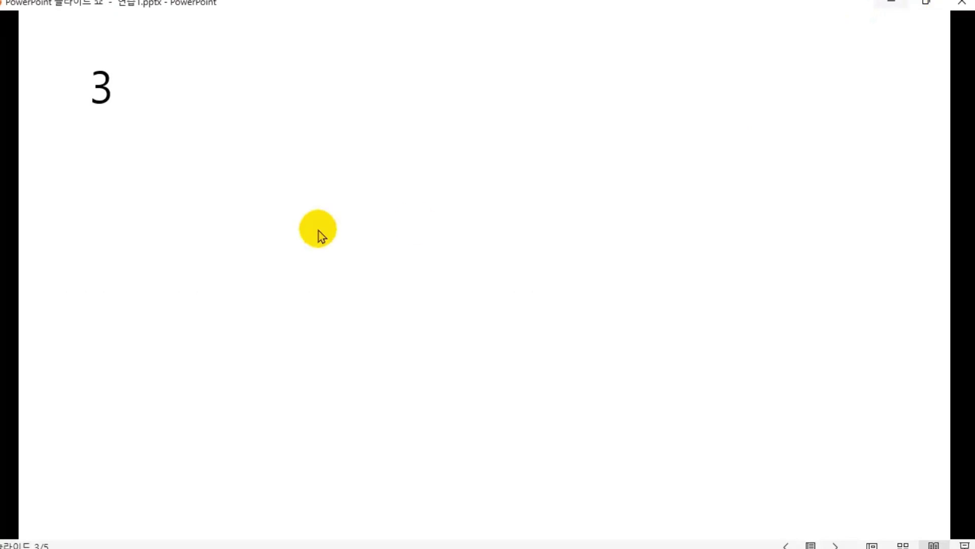
{"action": "left_click", "coordinate": [262, 239]}
{"action": "key", "text": "Escape"}
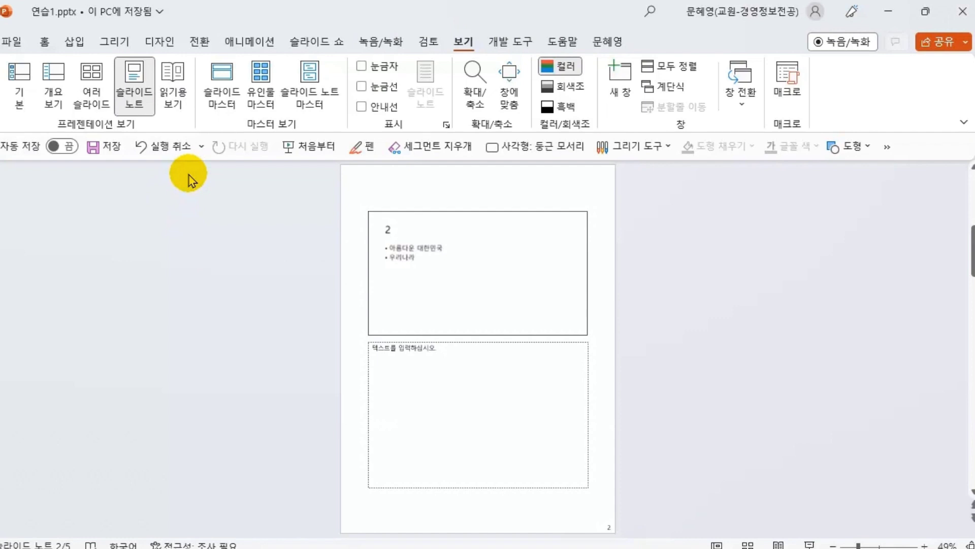
- Open reading view once more, leave it and switch the presentation to normal view
{"action": "left_click", "coordinate": [175, 87]}
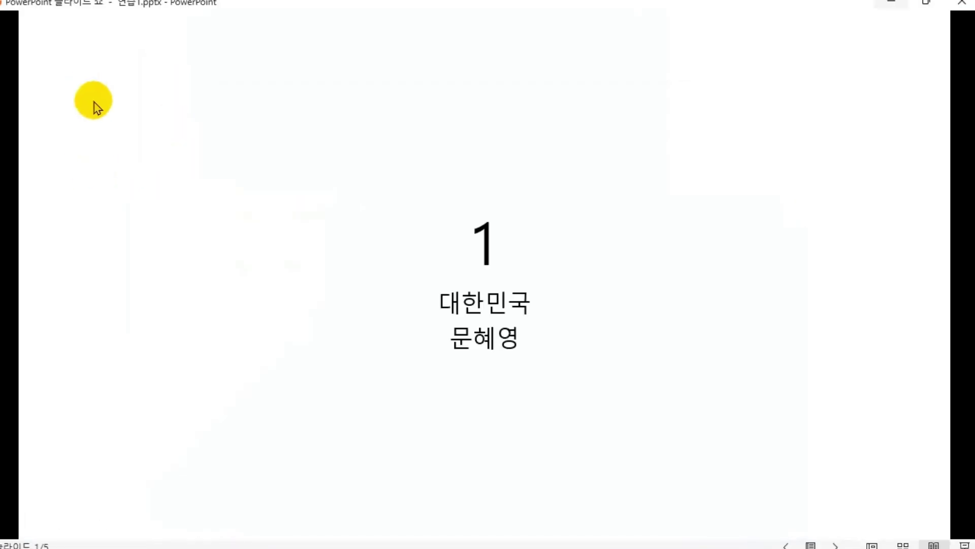
{"action": "key", "text": "Escape"}
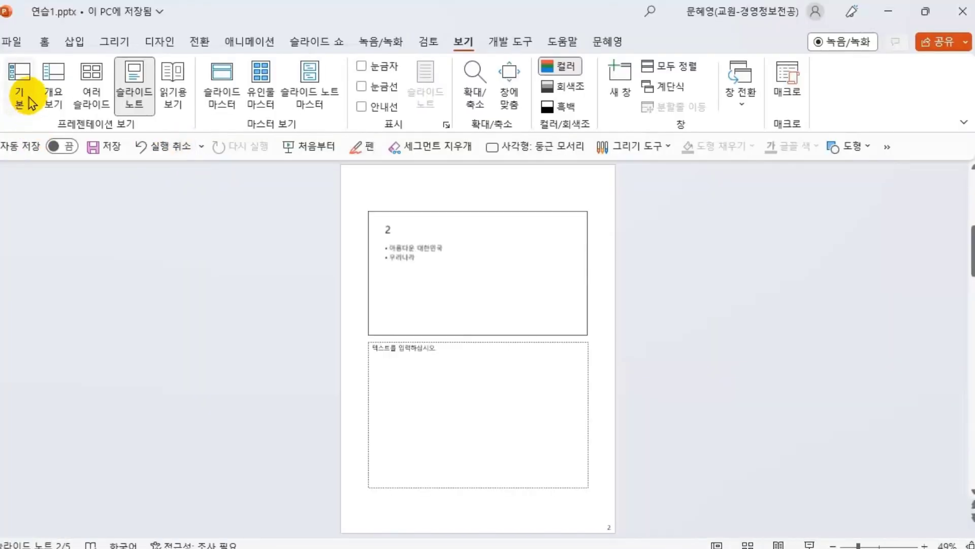
{"action": "left_click", "coordinate": [19, 81]}
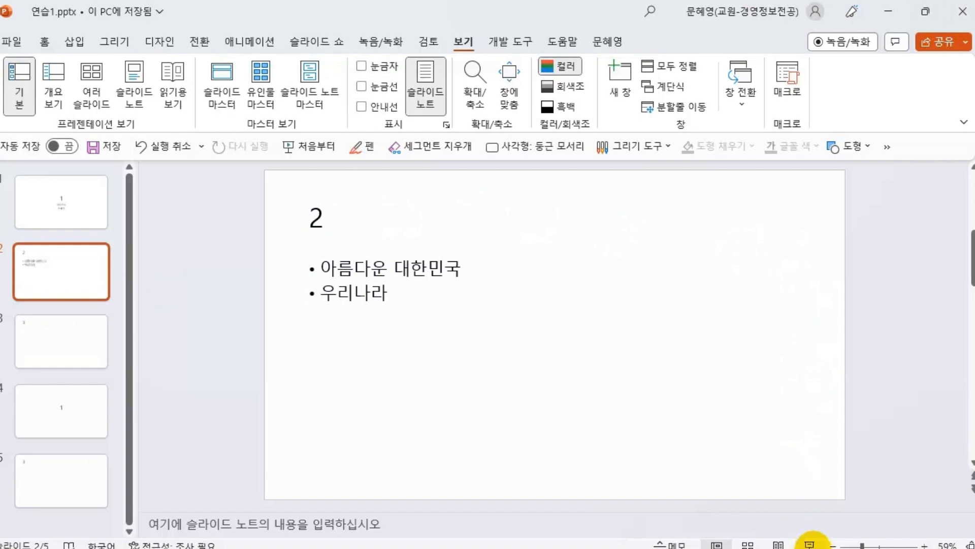
- Run the slide show from the current slide, advance through the slides and end the show
{"action": "mouse_move", "coordinate": [813, 541]}
{"action": "left_click", "coordinate": [806, 542]}
{"action": "left_click", "coordinate": [430, 279]}
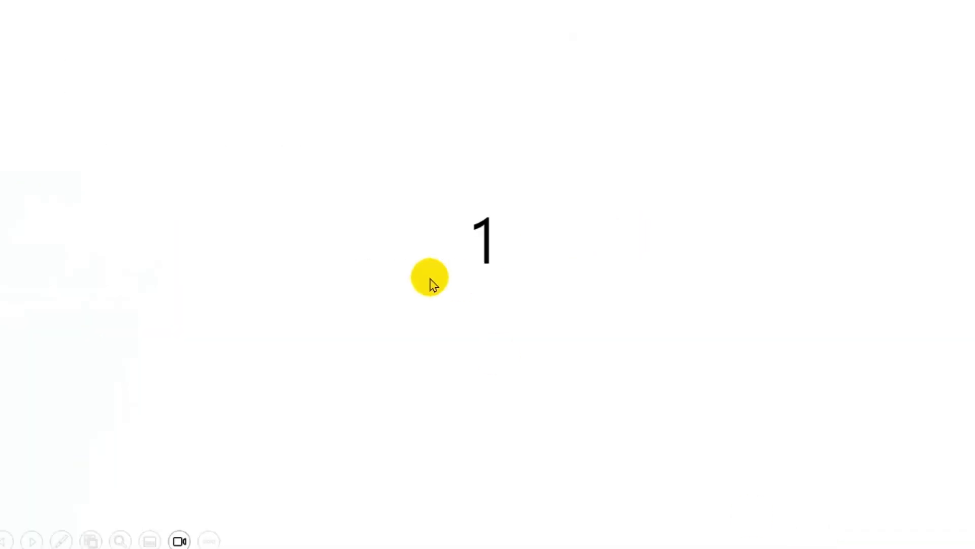
{"action": "key", "text": "Escape"}
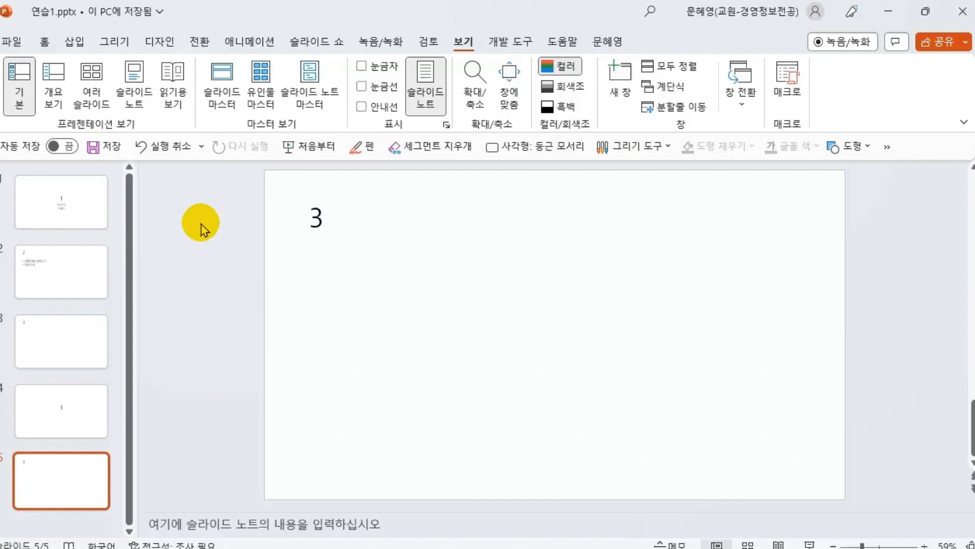
- Go through slides 1 to 5 one by one in normal view
{"action": "left_click", "coordinate": [59, 202]}
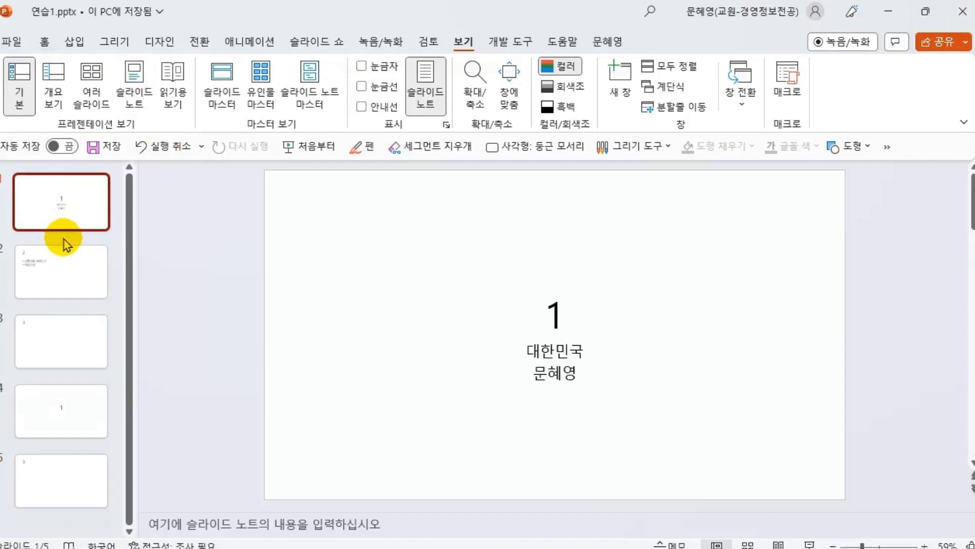
{"action": "left_click", "coordinate": [61, 272]}
{"action": "left_click", "coordinate": [53, 346]}
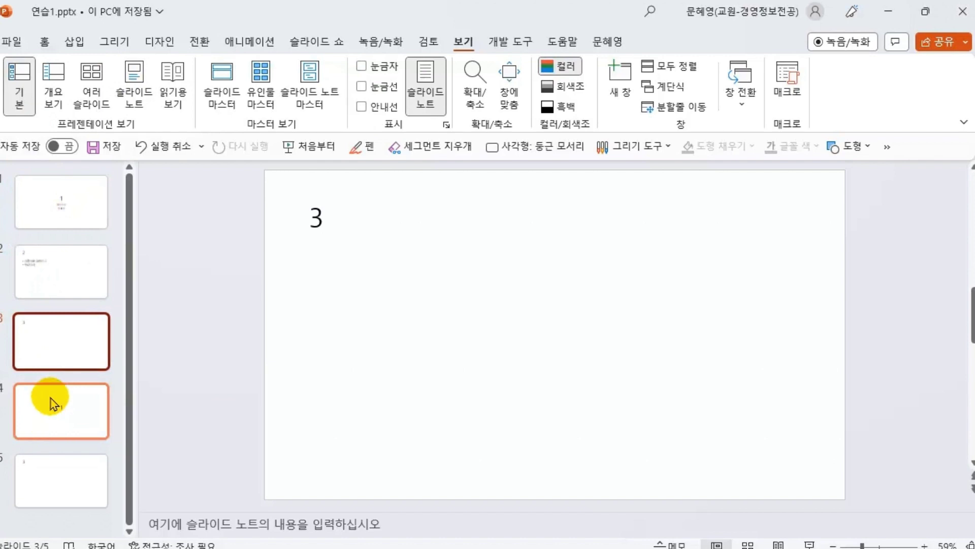
{"action": "left_click", "coordinate": [54, 430]}
{"action": "left_click", "coordinate": [74, 488]}
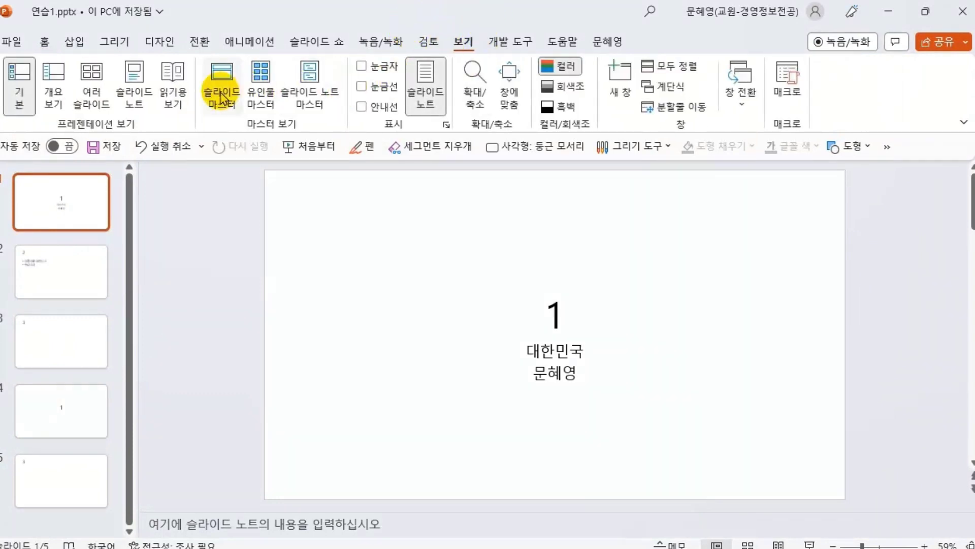
- In slide master view, format the title placeholder of the title slide layout in red bold text
{"action": "left_click", "coordinate": [222, 97]}
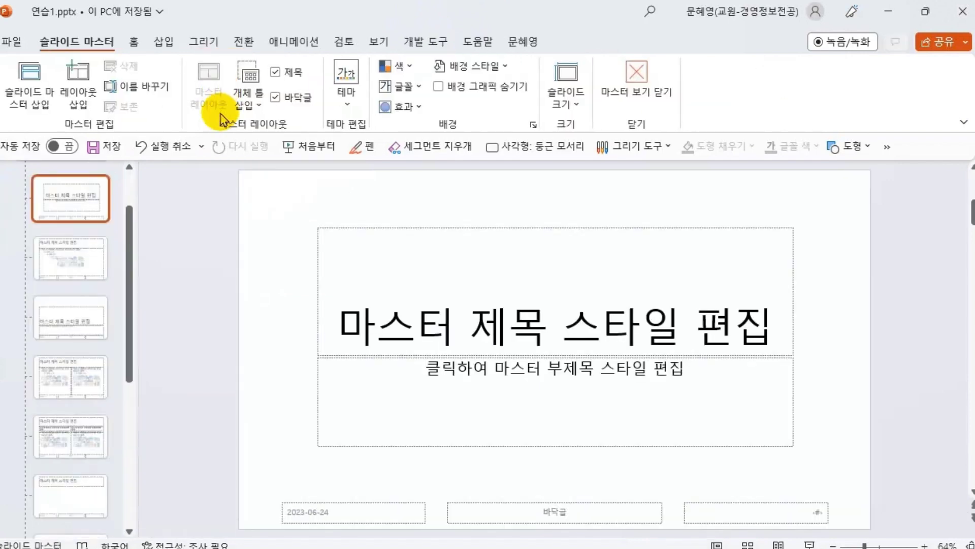
{"action": "left_click_drag", "start_coordinate": [130, 218], "coordinate": [130, 180]}
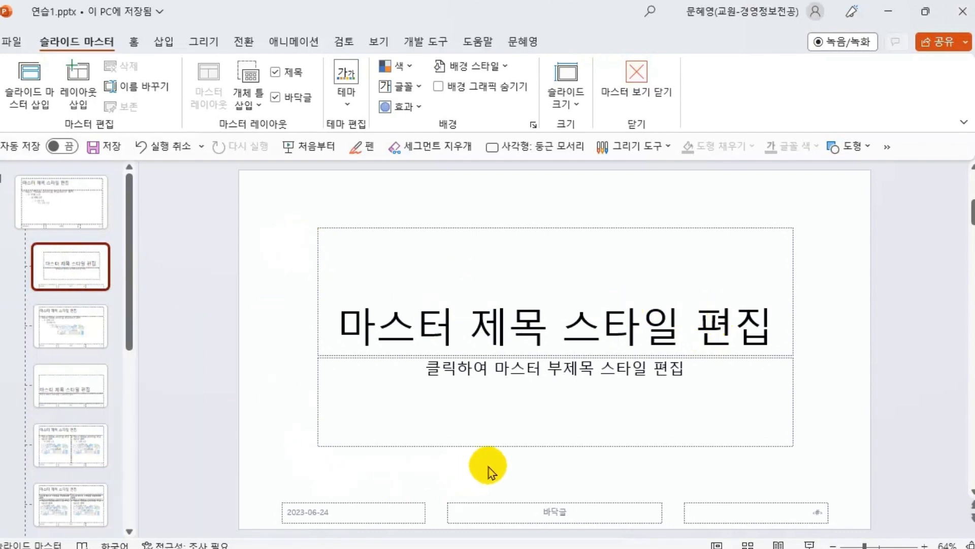
{"action": "left_click", "coordinate": [599, 227]}
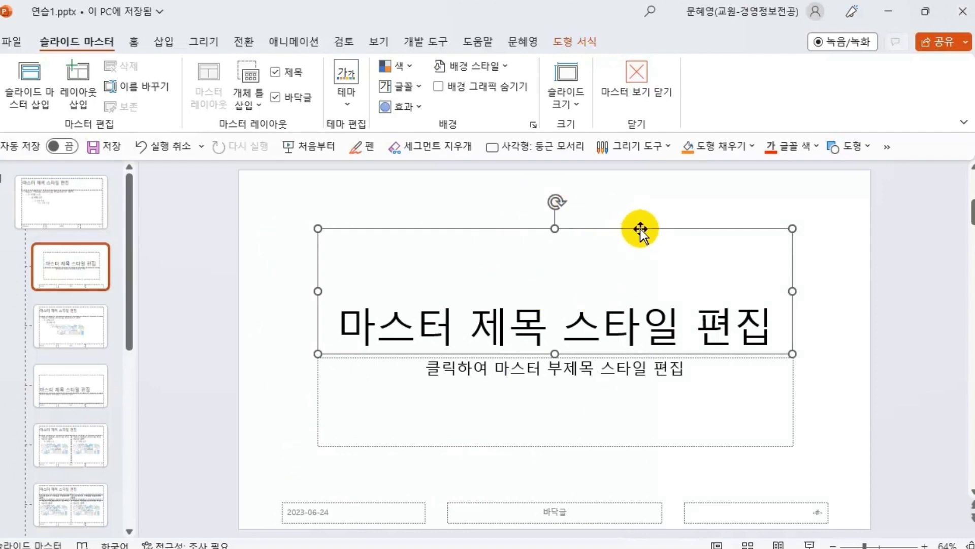
{"action": "left_click", "coordinate": [134, 43]}
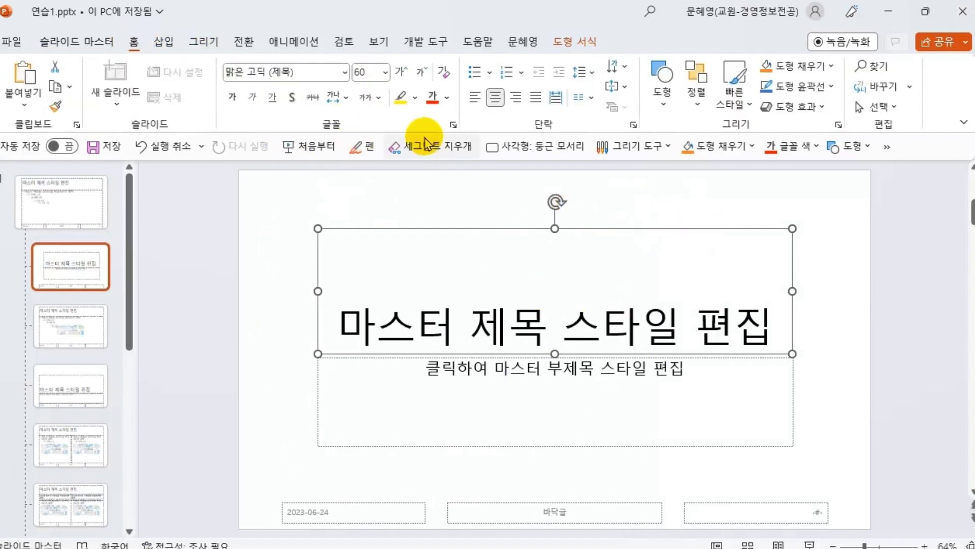
{"action": "left_click", "coordinate": [432, 97]}
{"action": "left_click", "coordinate": [232, 98]}
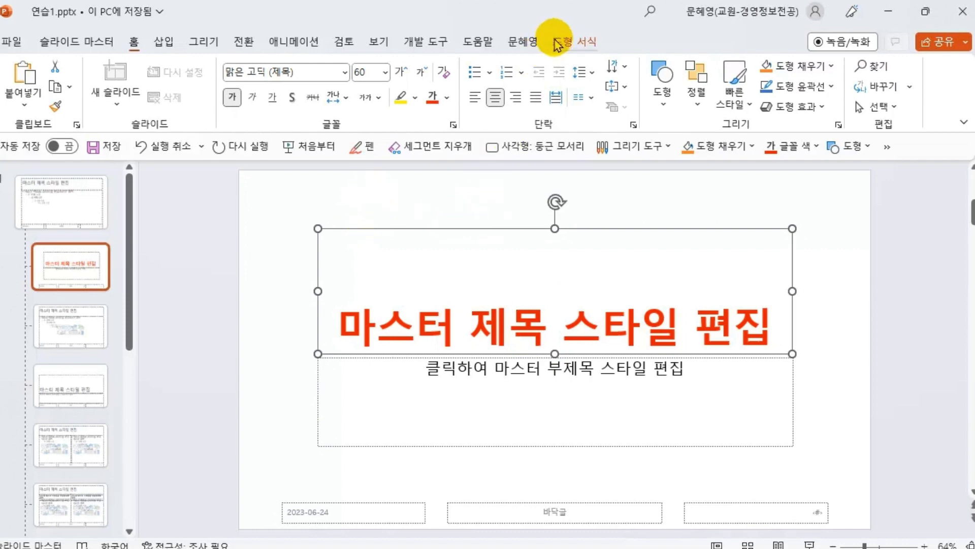
- Close slide master view and look at slides 4 and 2 in normal view
{"action": "left_click", "coordinate": [77, 41]}
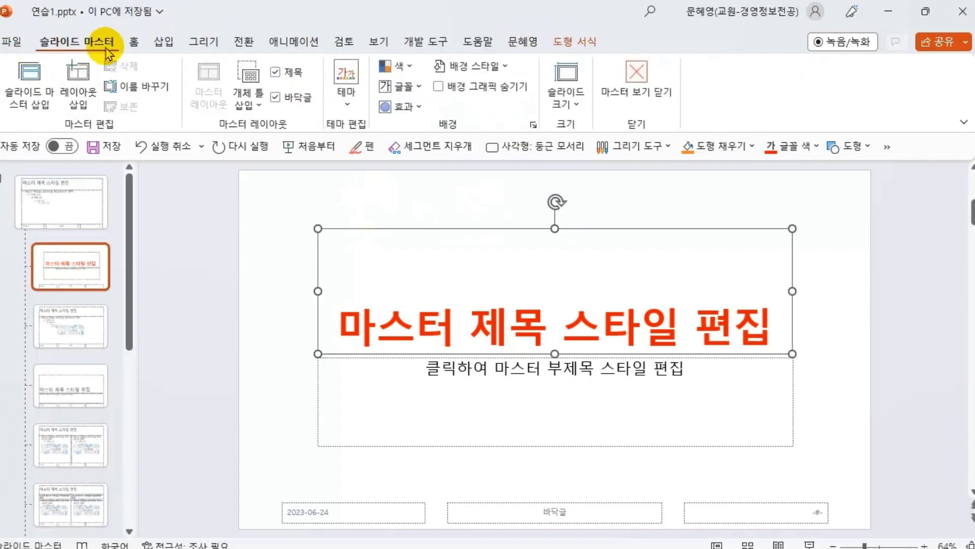
{"action": "left_click", "coordinate": [638, 77]}
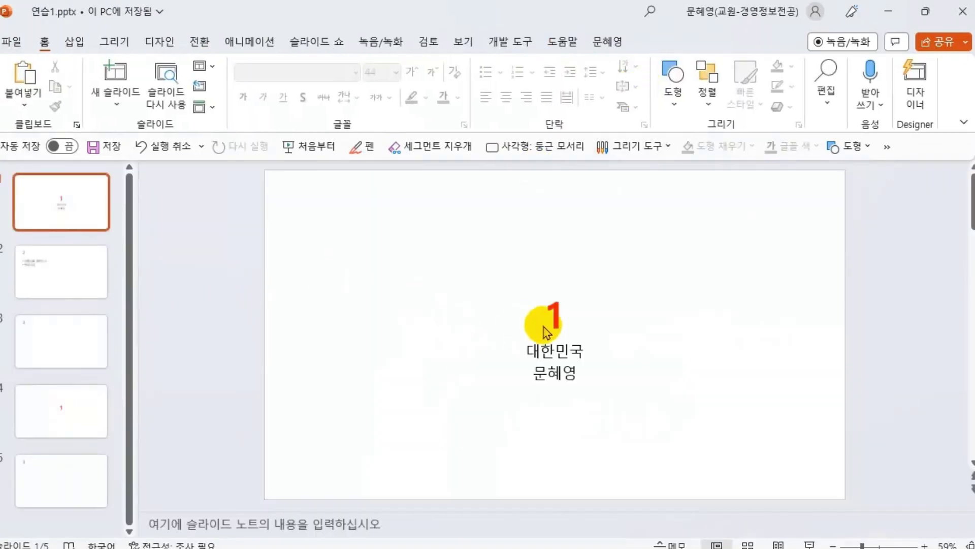
{"action": "left_click", "coordinate": [72, 409]}
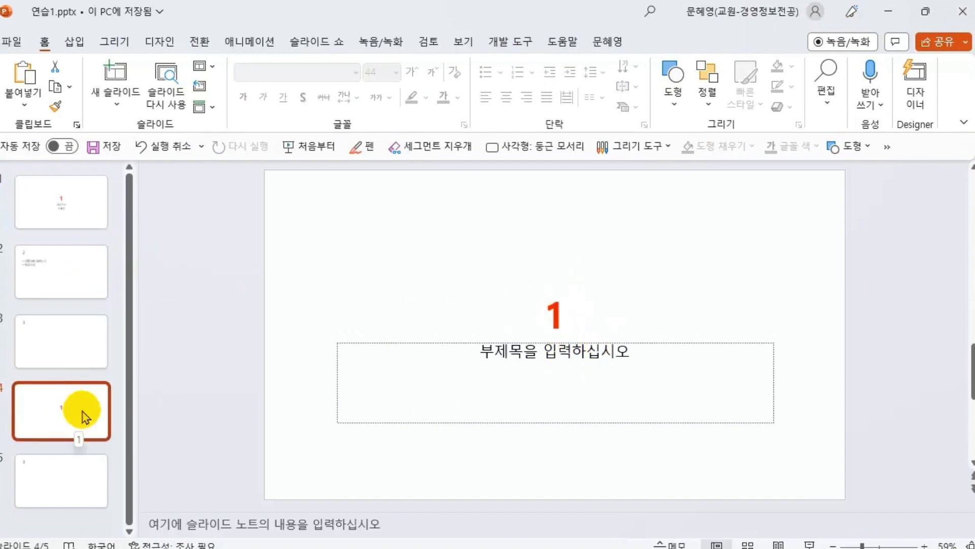
{"action": "left_click", "coordinate": [75, 278]}
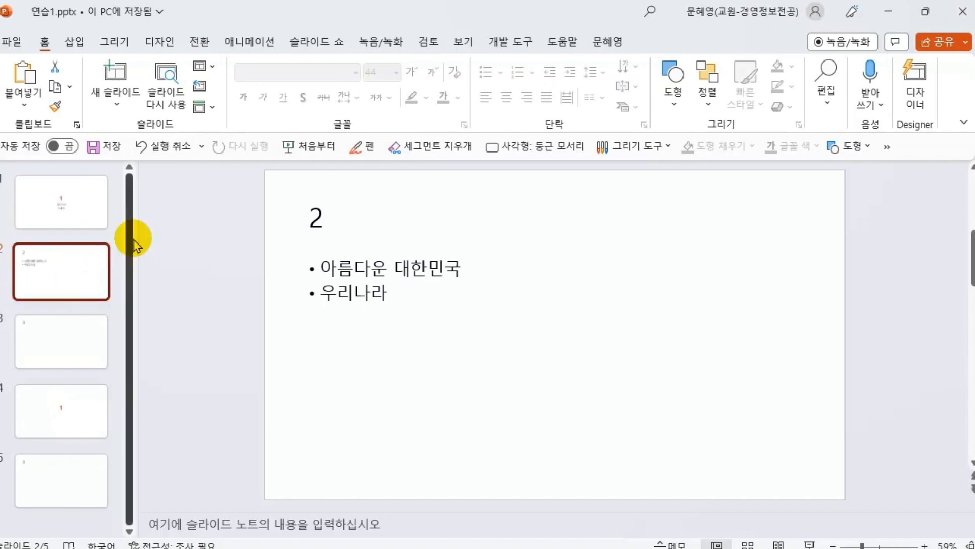
- In slide master view, insert the picture 달.jpg on the title and content layout
{"action": "left_click", "coordinate": [471, 48]}
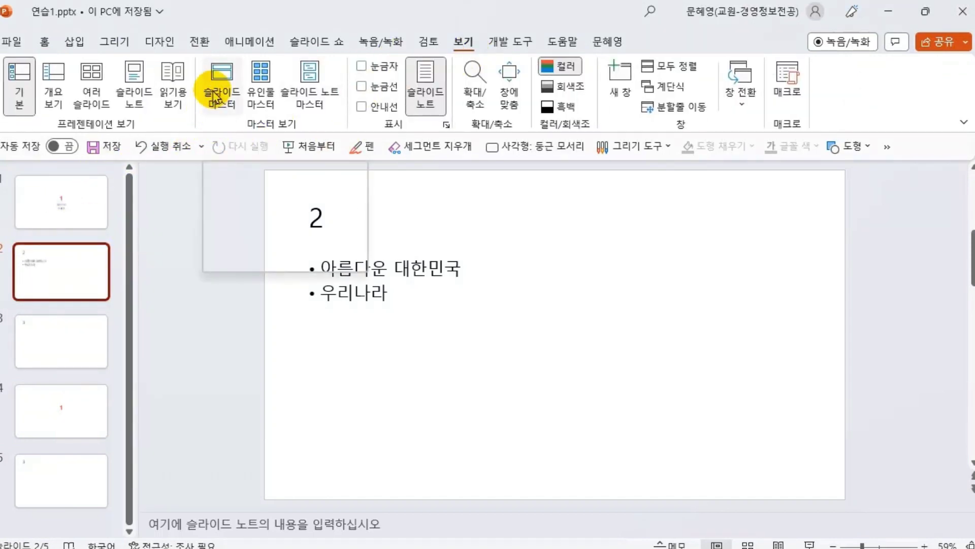
{"action": "left_click", "coordinate": [212, 109]}
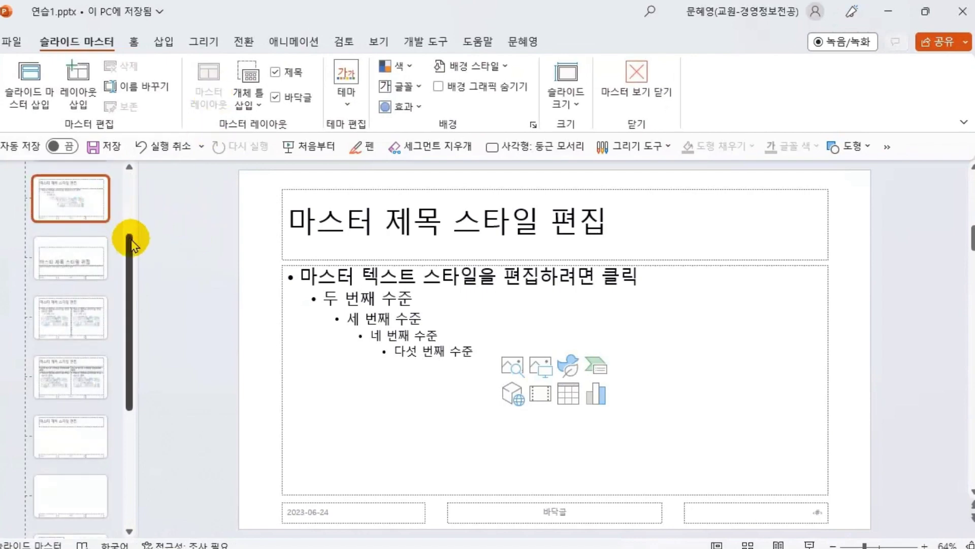
{"action": "left_click_drag", "start_coordinate": [131, 235], "coordinate": [130, 174]}
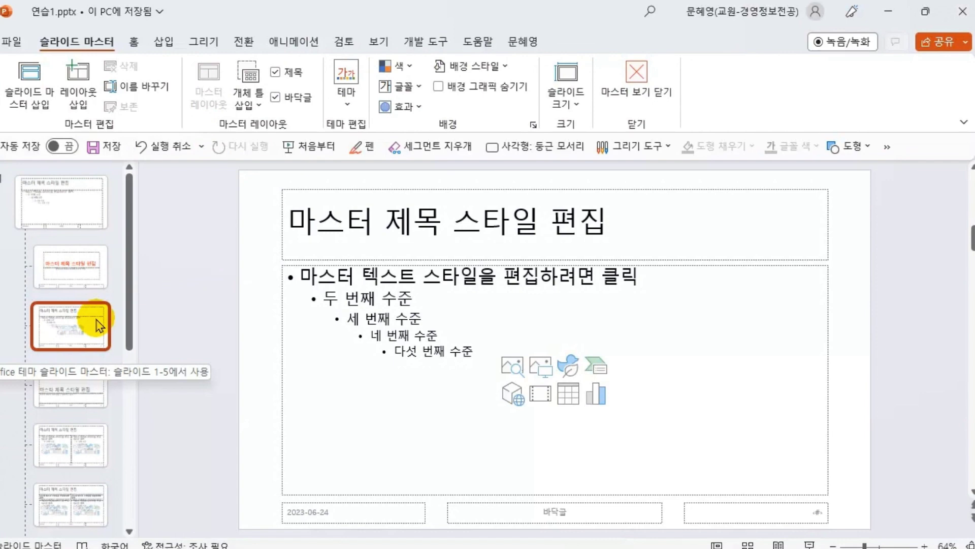
{"action": "left_click", "coordinate": [163, 44]}
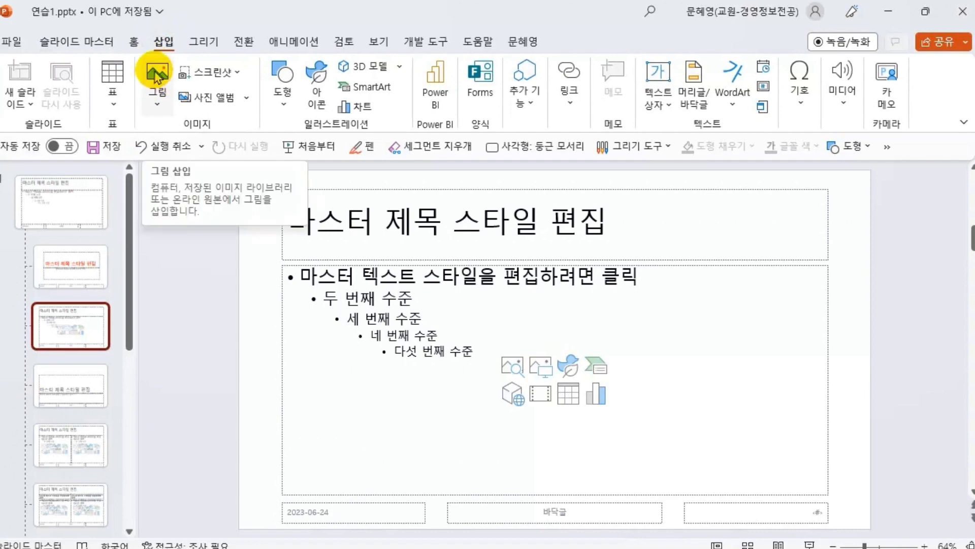
{"action": "left_click", "coordinate": [158, 76]}
{"action": "left_click", "coordinate": [184, 151]}
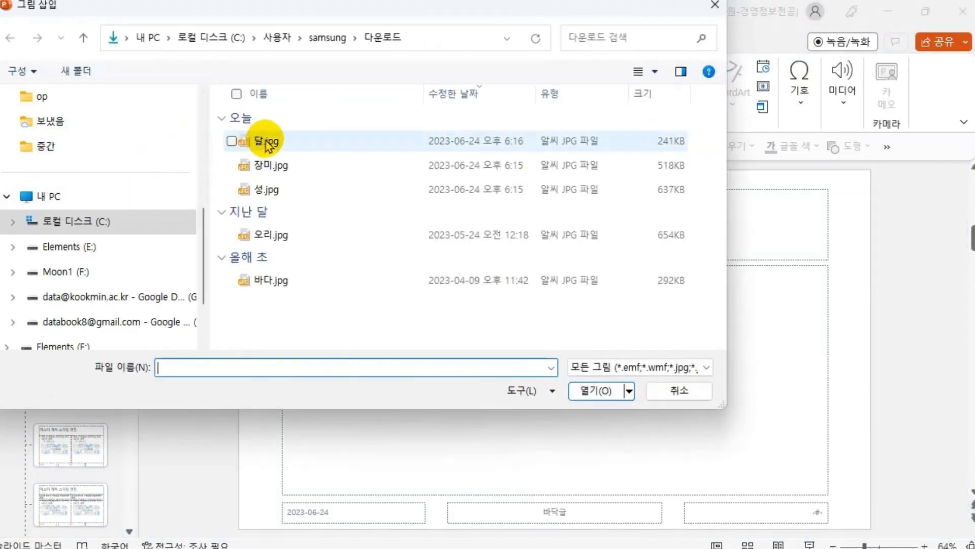
{"action": "left_click", "coordinate": [267, 142]}
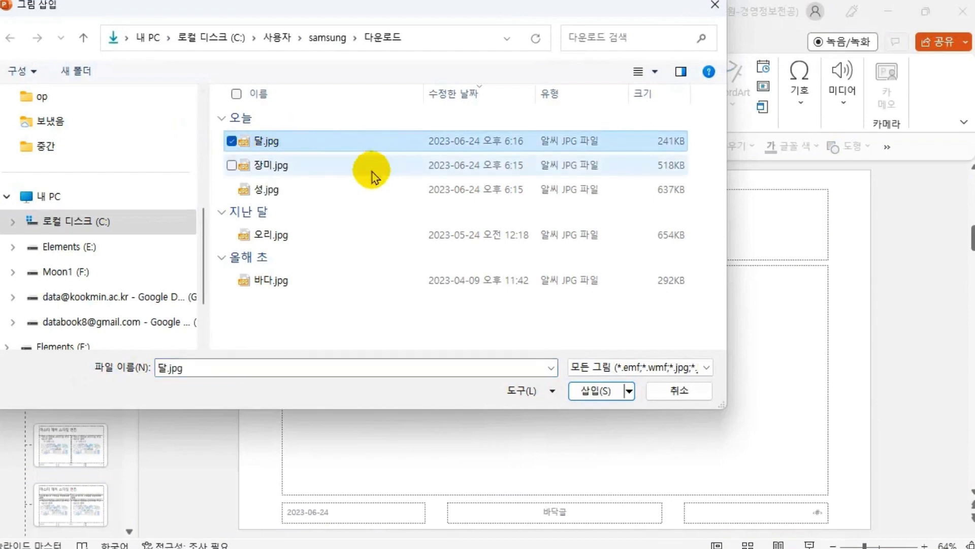
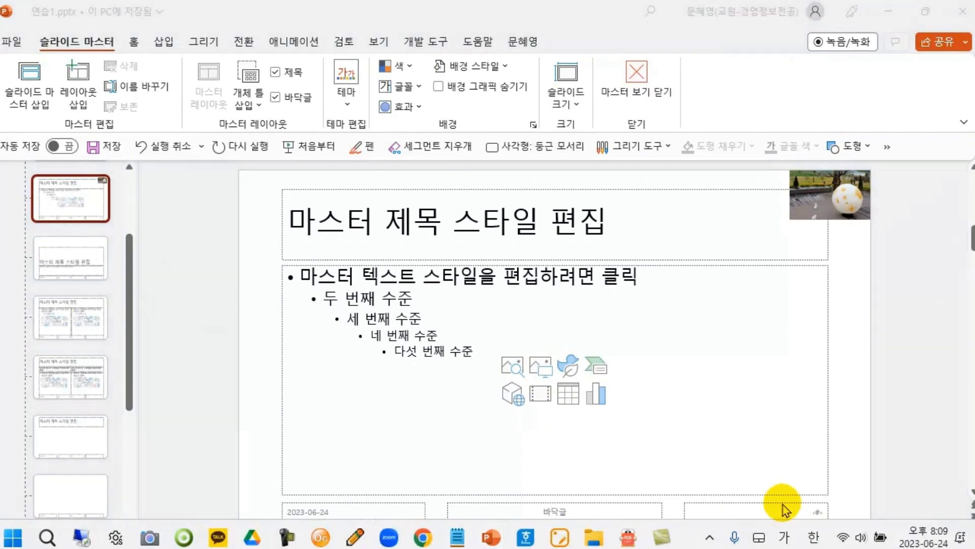
- Format the slide number placeholder of the title and content layout as 32 pt bold blue text
{"action": "left_click", "coordinate": [625, 348]}
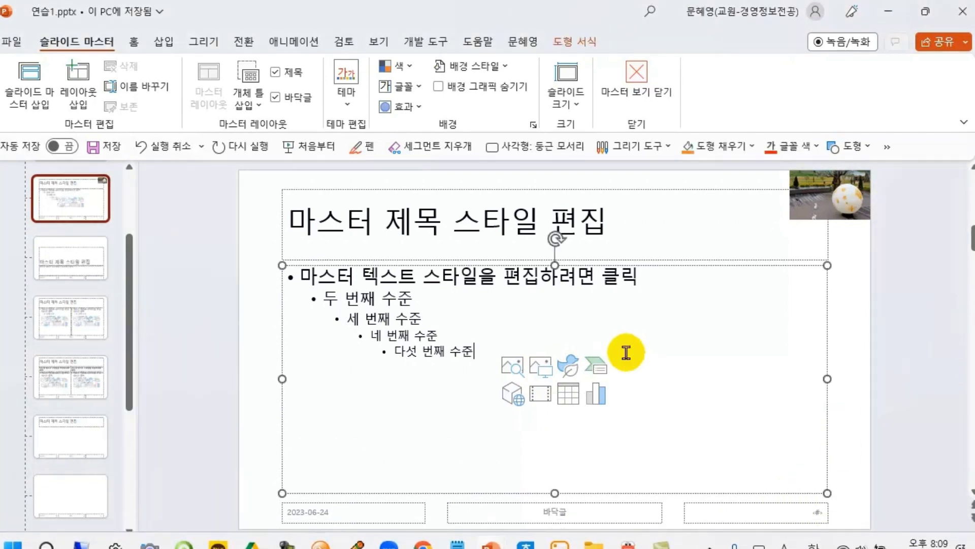
{"action": "left_click", "coordinate": [795, 505]}
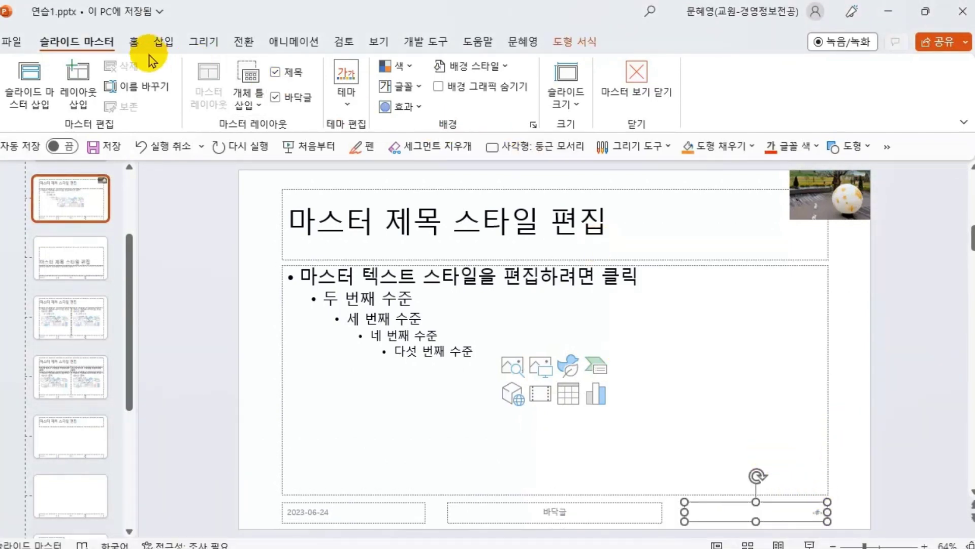
{"action": "left_click", "coordinate": [134, 41]}
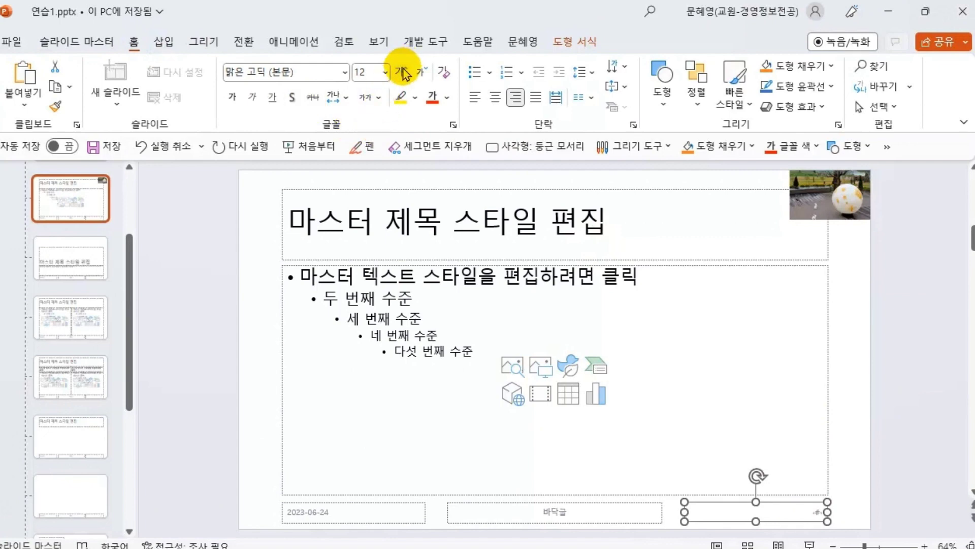
{"action": "left_click", "coordinate": [401, 72]}
{"action": "left_click", "coordinate": [402, 72]}
{"action": "left_click", "coordinate": [402, 72]}
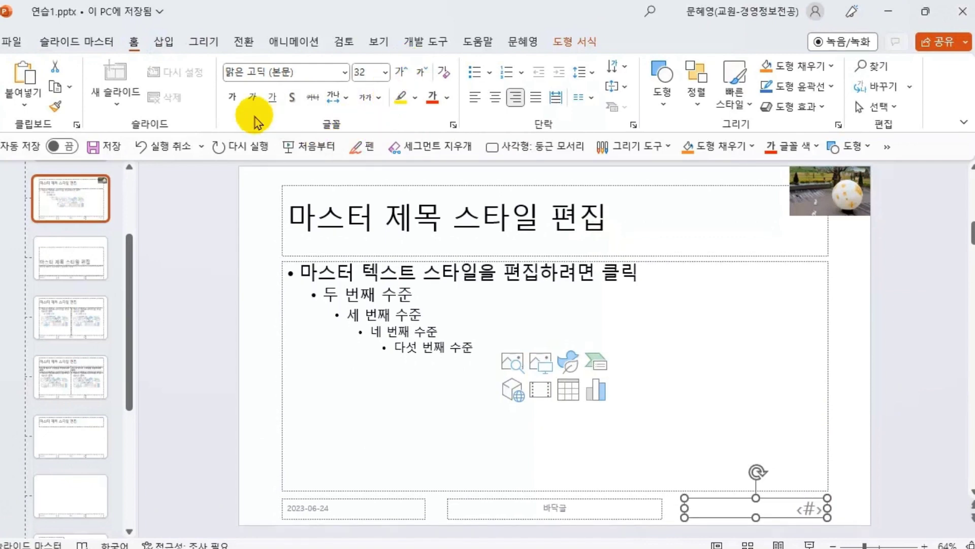
{"action": "left_click", "coordinate": [233, 97]}
{"action": "left_click", "coordinate": [446, 97]}
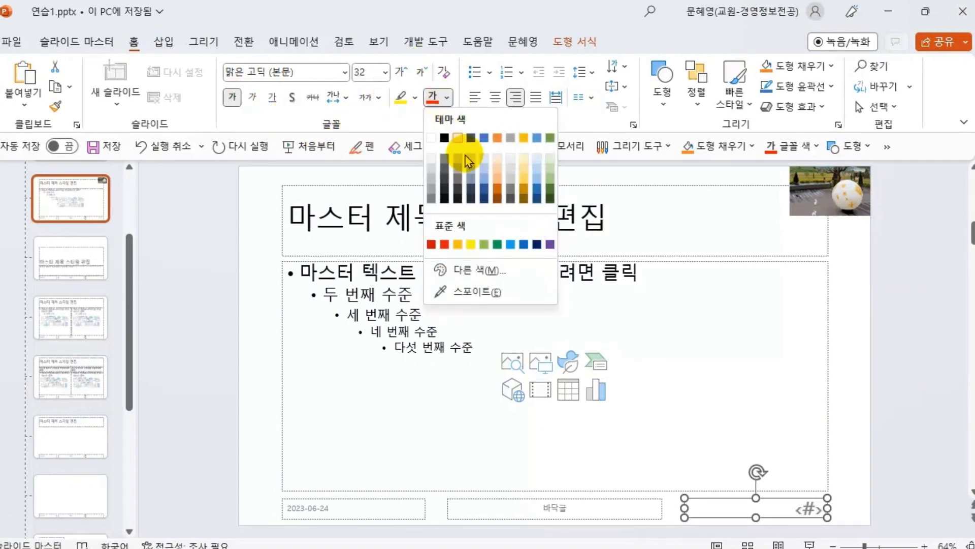
{"action": "left_click", "coordinate": [524, 244]}
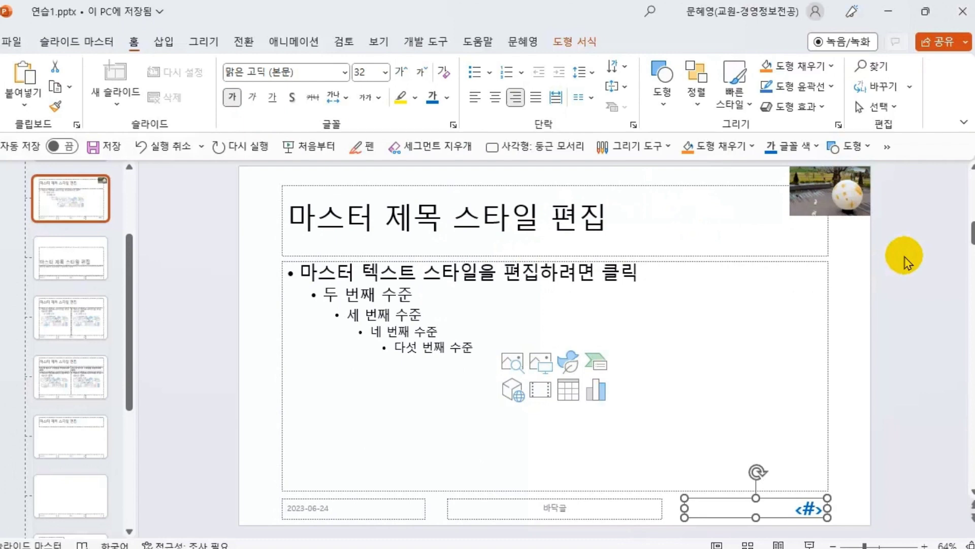
{"action": "left_click", "coordinate": [862, 297]}
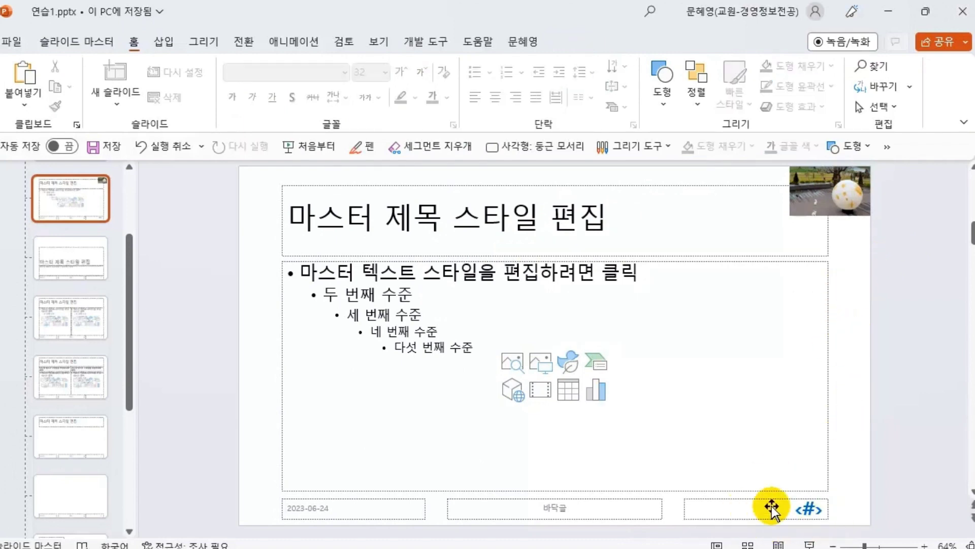
- Close slide master view, apply slide numbers to all slides and check slide 2
{"action": "left_click", "coordinate": [89, 44]}
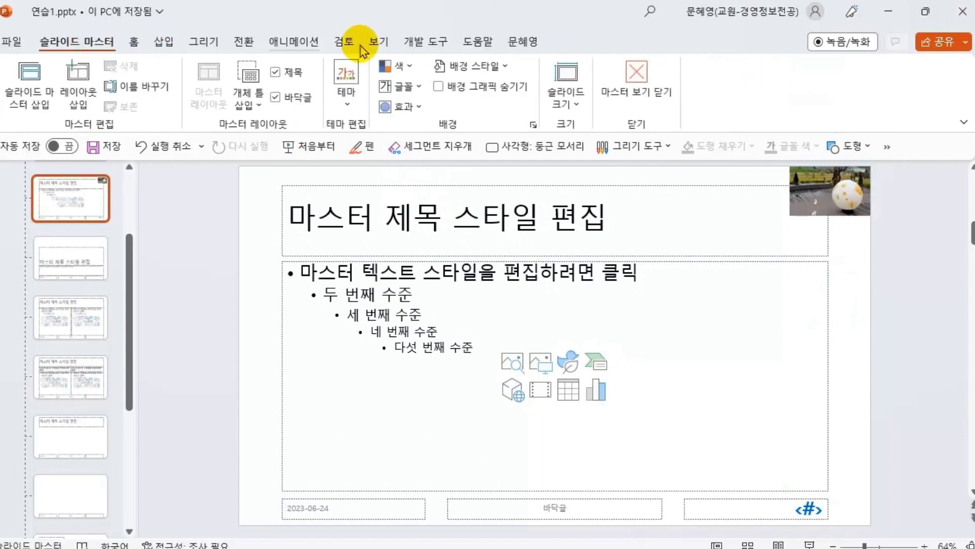
{"action": "left_click", "coordinate": [635, 75]}
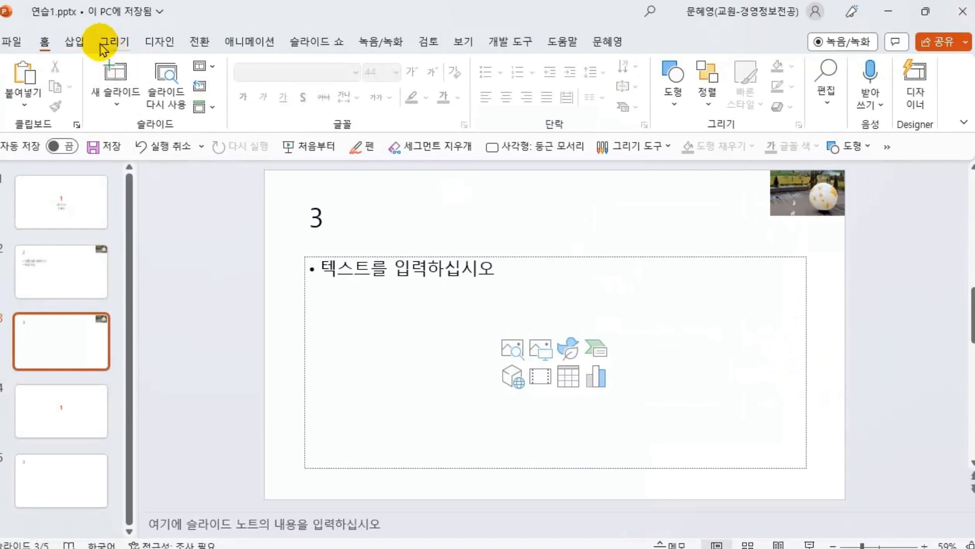
{"action": "left_click", "coordinate": [74, 41]}
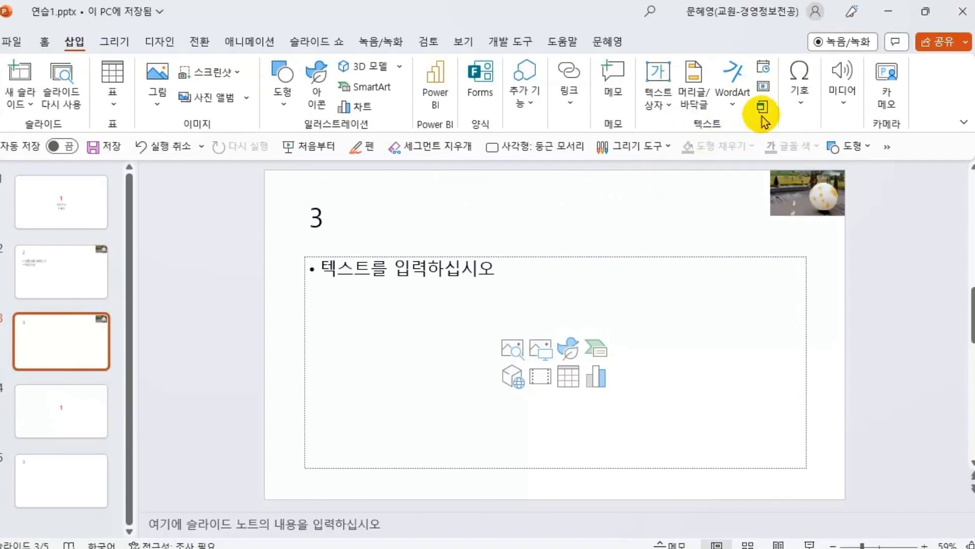
{"action": "left_click", "coordinate": [762, 87]}
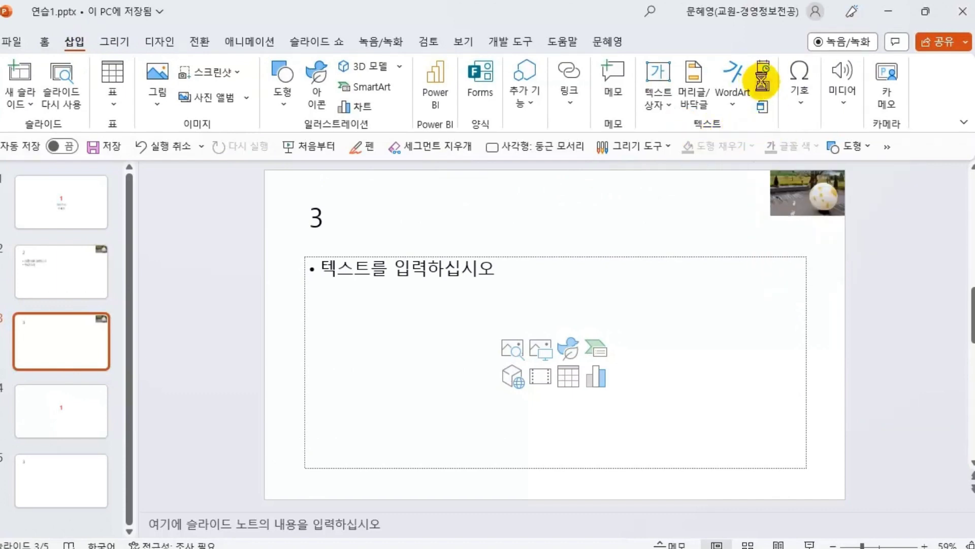
{"action": "left_click", "coordinate": [280, 314]}
{"action": "left_click", "coordinate": [589, 433]}
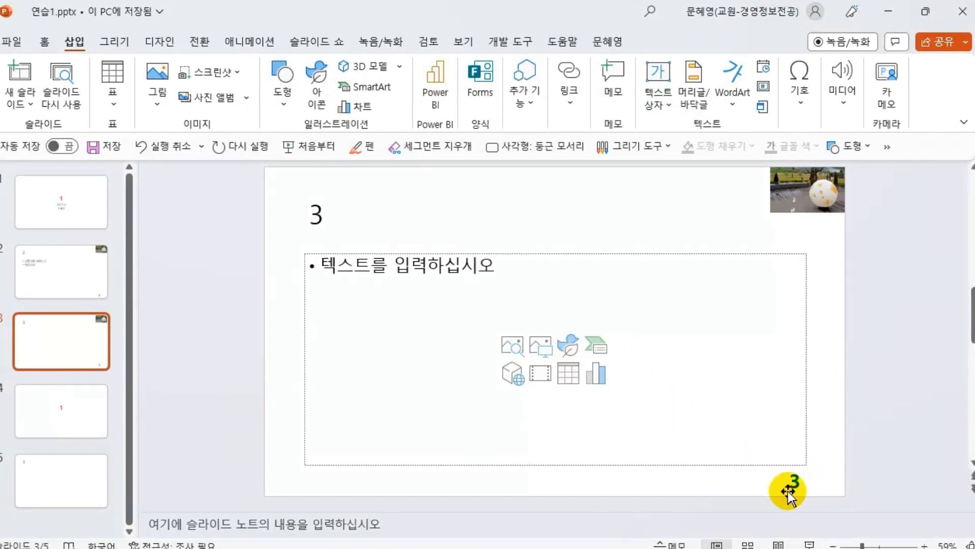
{"action": "left_click", "coordinate": [76, 267]}
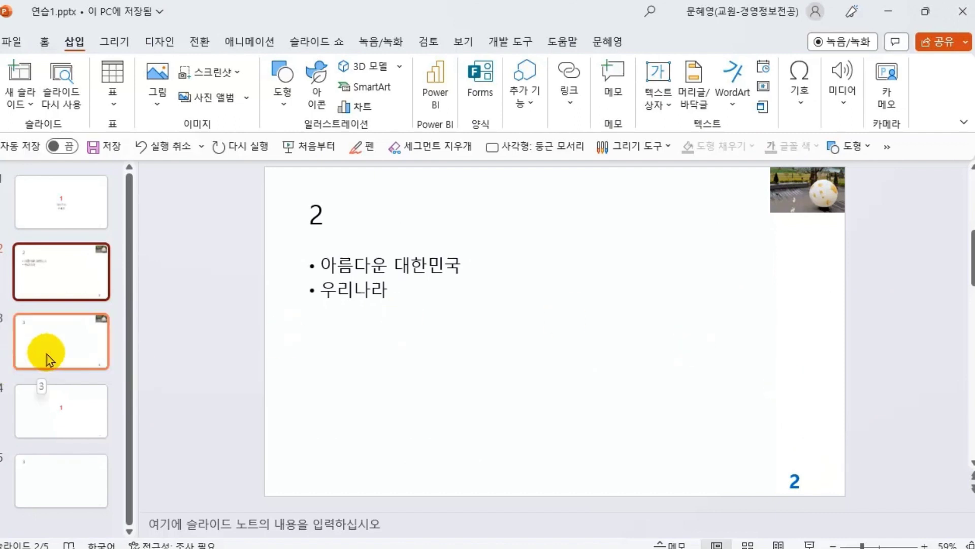
- From slide 5, open slide master view and fill the title placeholder of its title-only layout with dark blue
{"action": "left_click", "coordinate": [53, 470]}
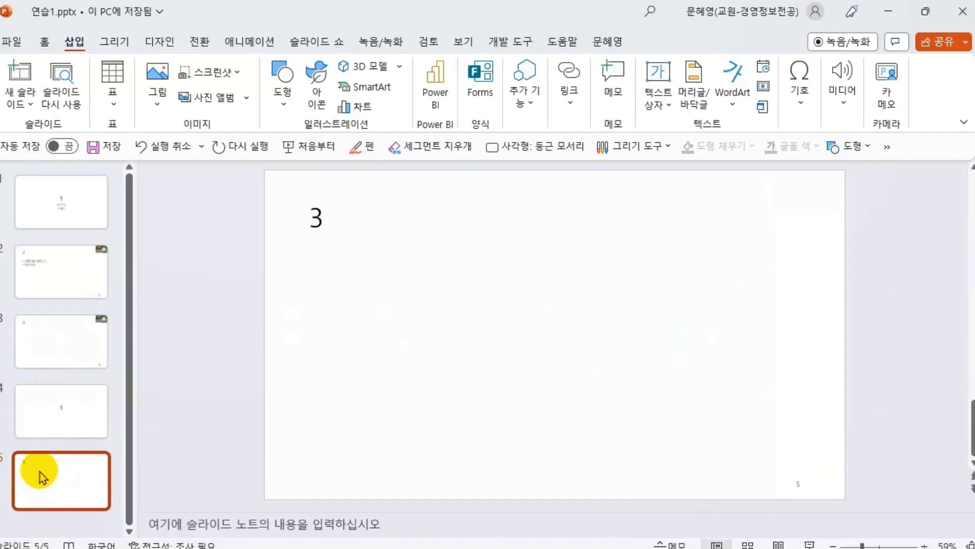
{"action": "left_click", "coordinate": [461, 42]}
{"action": "left_click", "coordinate": [219, 98]}
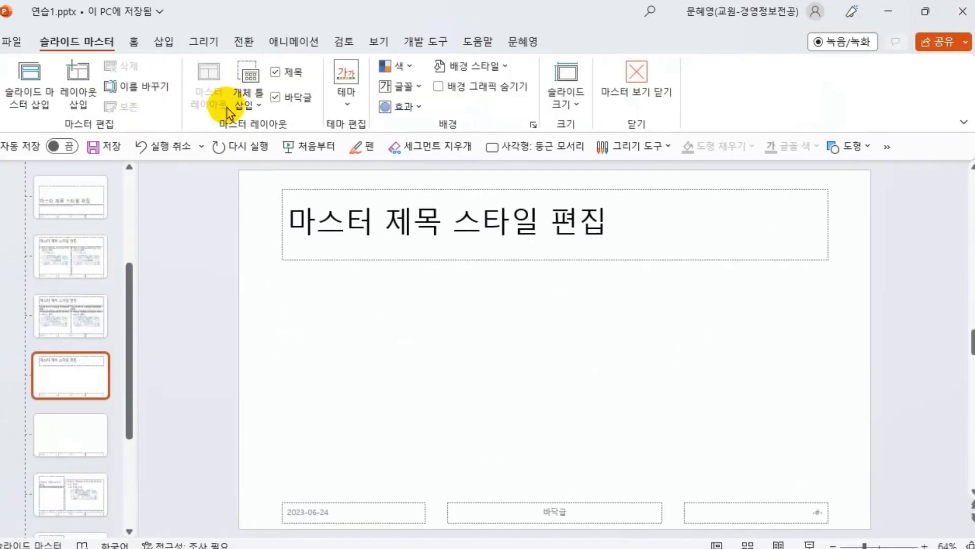
{"action": "left_click", "coordinate": [375, 262]}
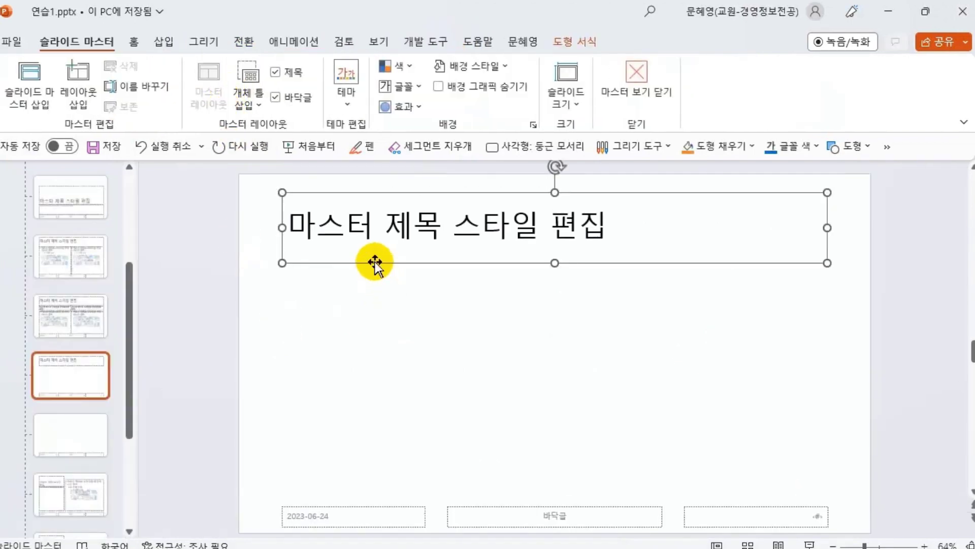
{"action": "left_click", "coordinate": [583, 41]}
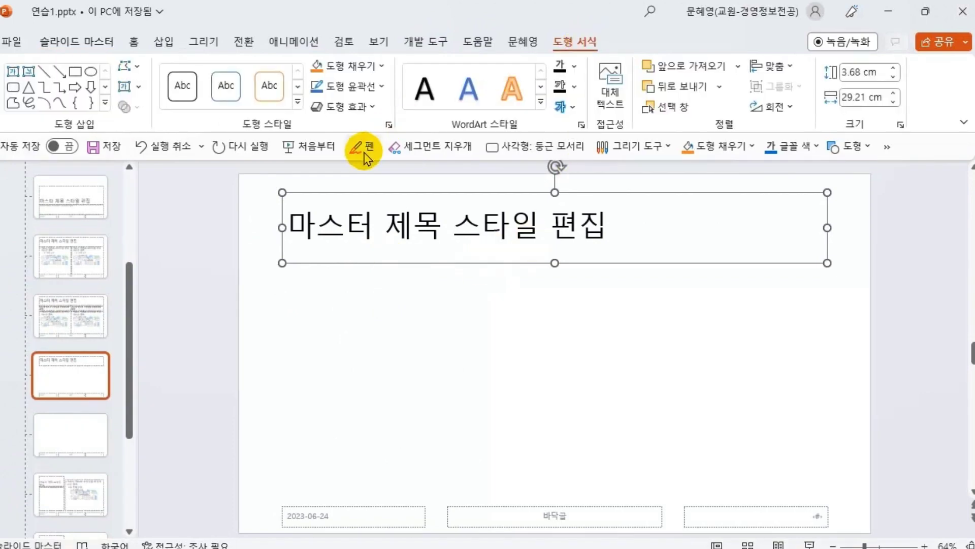
{"action": "left_click", "coordinate": [382, 66]}
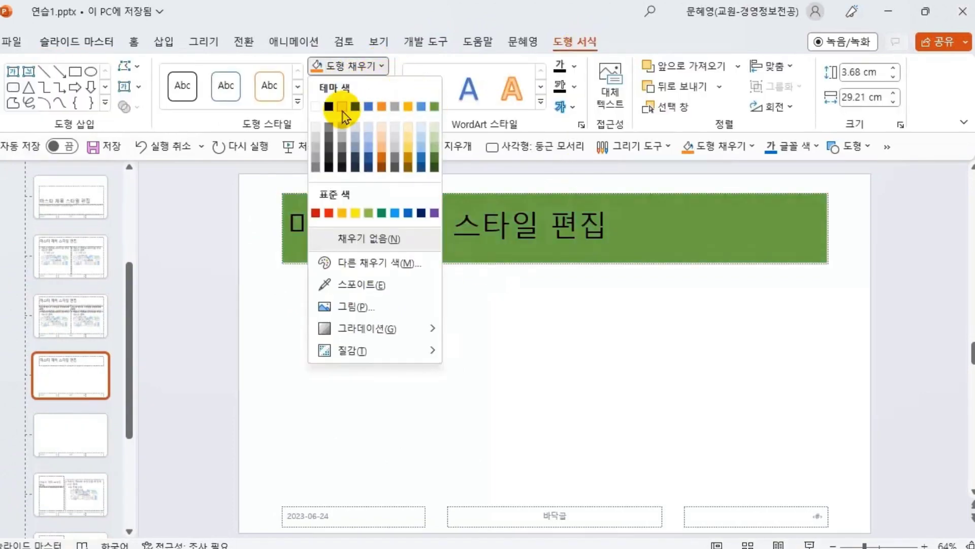
{"action": "left_click", "coordinate": [421, 212]}
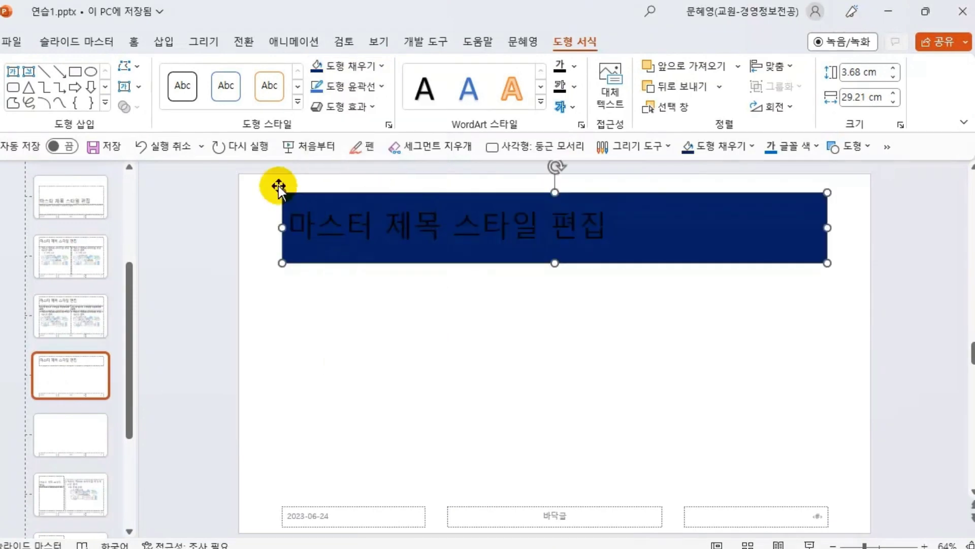
- Make the title text of the title-only layout white and bold
{"action": "left_click", "coordinate": [135, 42]}
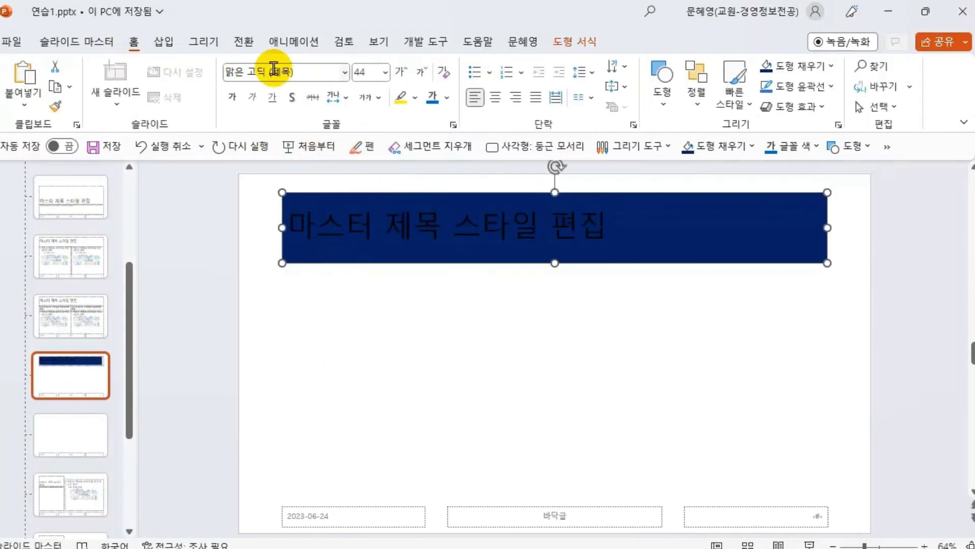
{"action": "left_click", "coordinate": [445, 97]}
{"action": "left_click", "coordinate": [432, 139]}
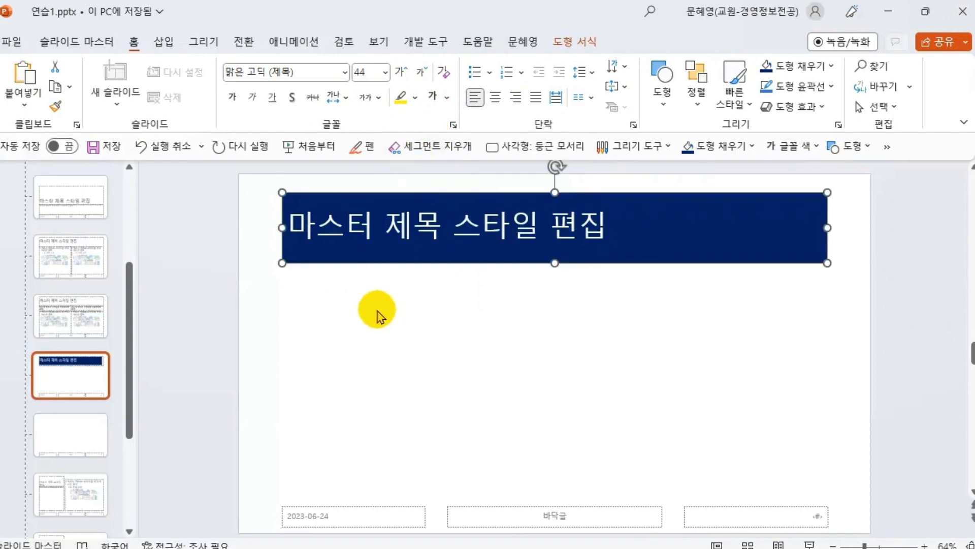
{"action": "left_click", "coordinate": [231, 98]}
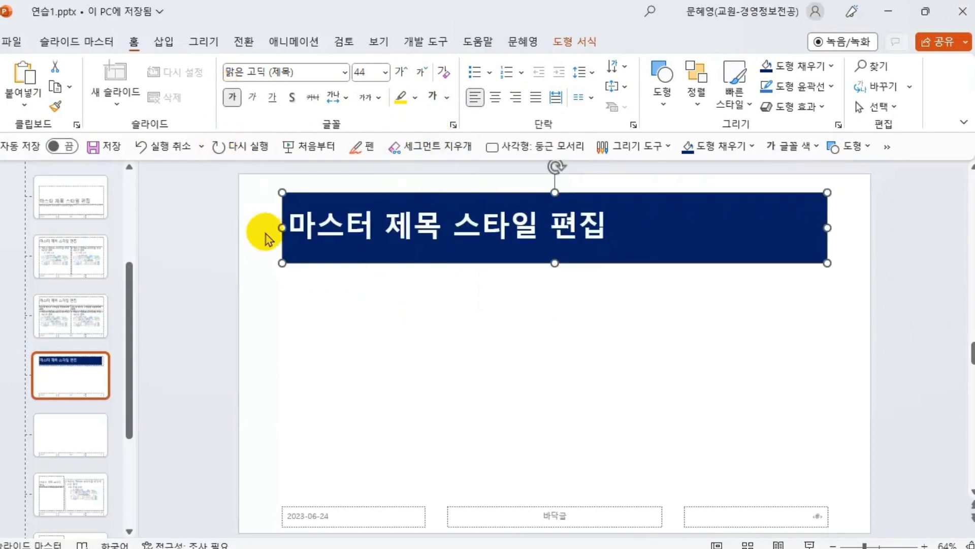
- Resize the title-only layout's title placeholder to a shallower band spanning the full slide width, and set its text to 36 pt
{"action": "left_click_drag", "start_coordinate": [281, 223], "coordinate": [236, 221]}
{"action": "left_click_drag", "start_coordinate": [827, 227], "coordinate": [870, 227]}
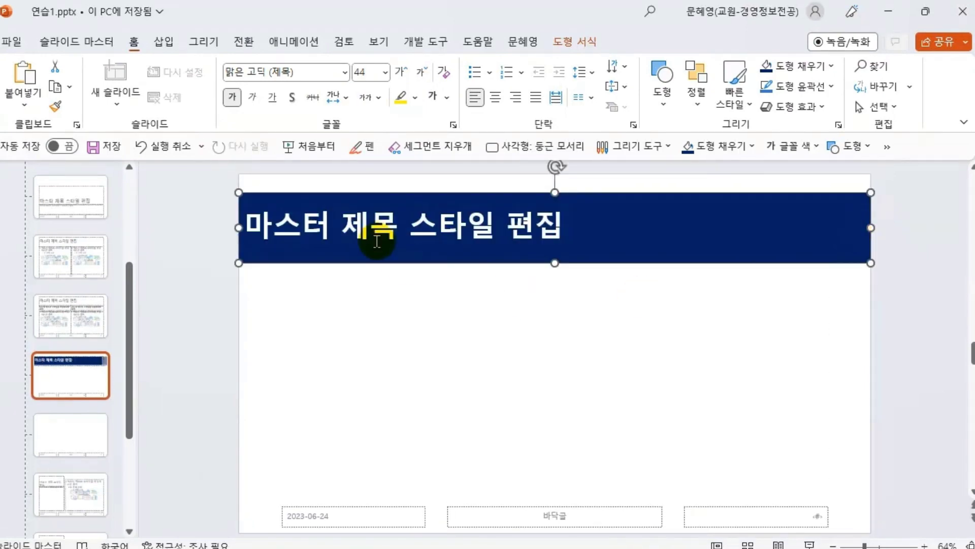
{"action": "left_click", "coordinate": [385, 75]}
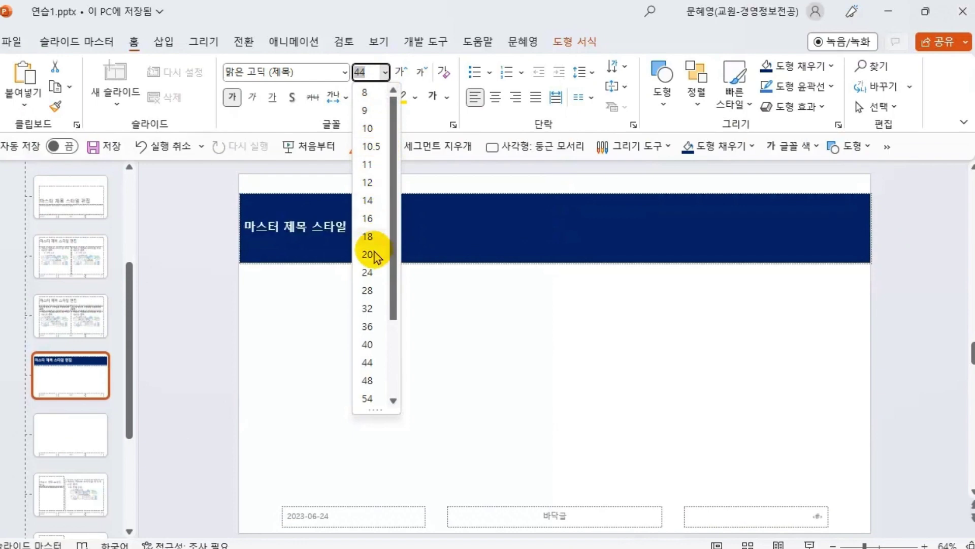
{"action": "left_click", "coordinate": [372, 321]}
{"action": "left_click_drag", "start_coordinate": [552, 263], "coordinate": [551, 229]}
{"action": "left_click", "coordinate": [419, 270]}
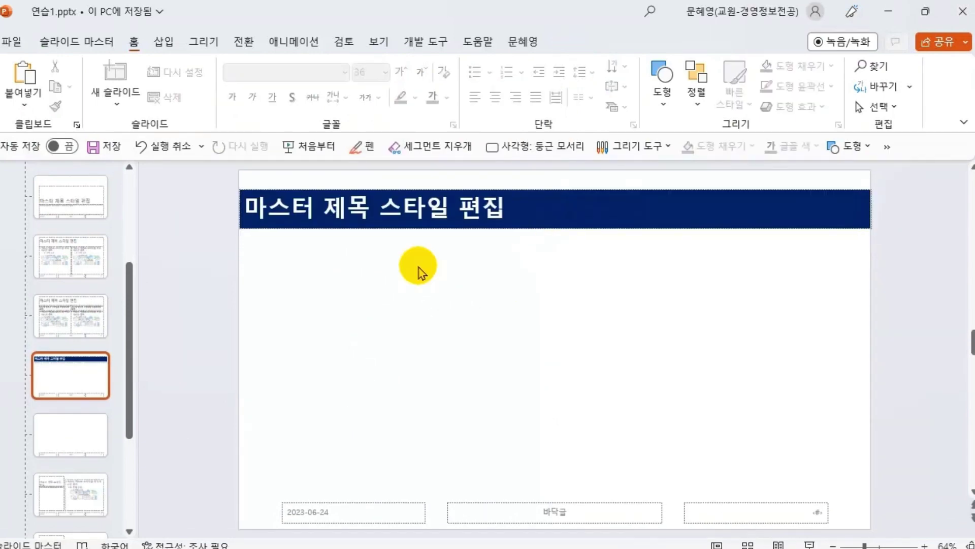
- Close slide master view and check the title-only layout applied to slide 5 in the layout gallery
{"action": "left_click", "coordinate": [77, 41]}
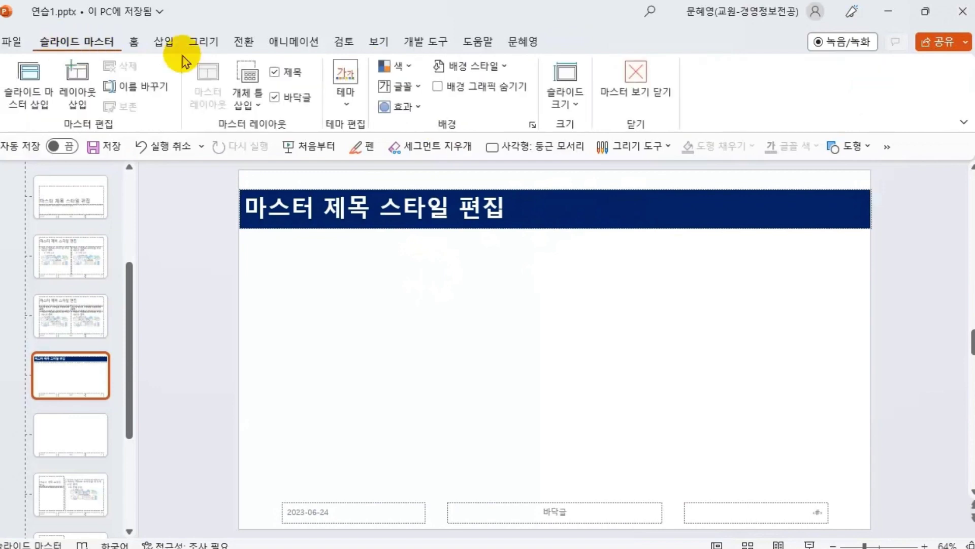
{"action": "left_click", "coordinate": [634, 74]}
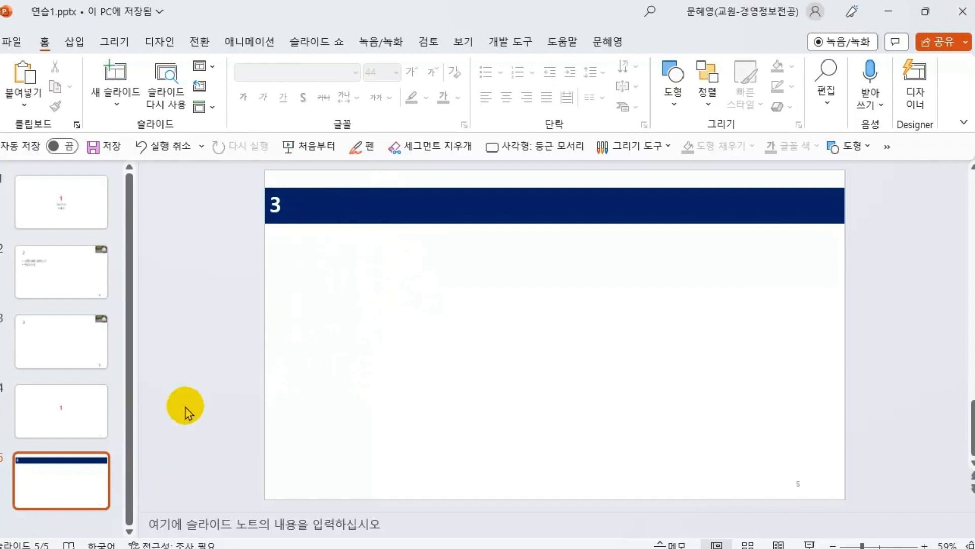
{"action": "left_click", "coordinate": [213, 71]}
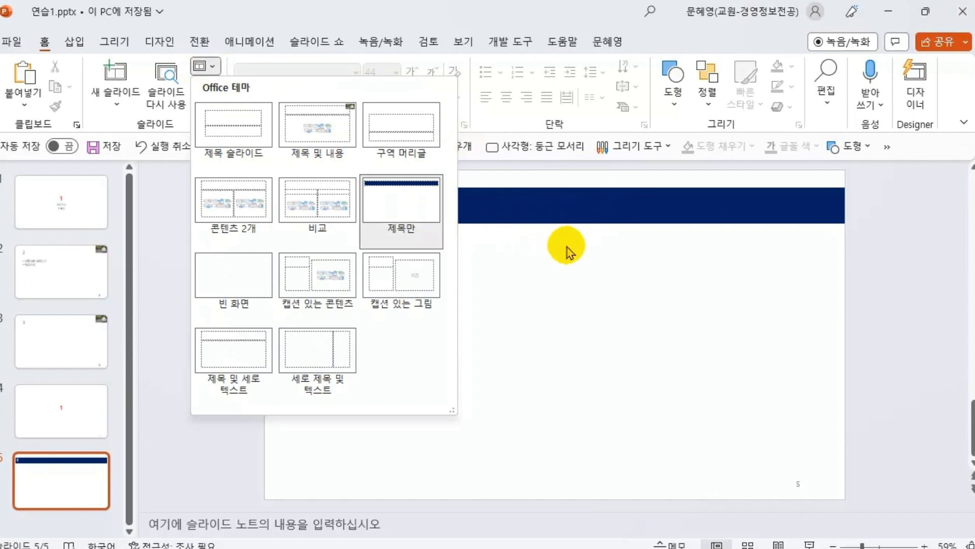
{"action": "left_click", "coordinate": [555, 263]}
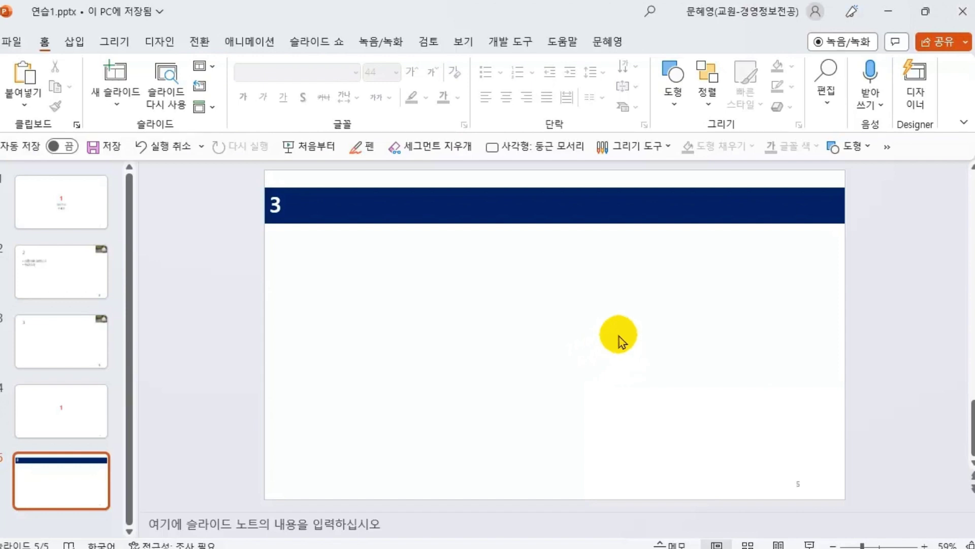
- Go through slides 1 to 5 to compare how the customized title, title and content, and title-only layouts look
{"action": "left_click", "coordinate": [76, 198]}
{"action": "left_click", "coordinate": [80, 284]}
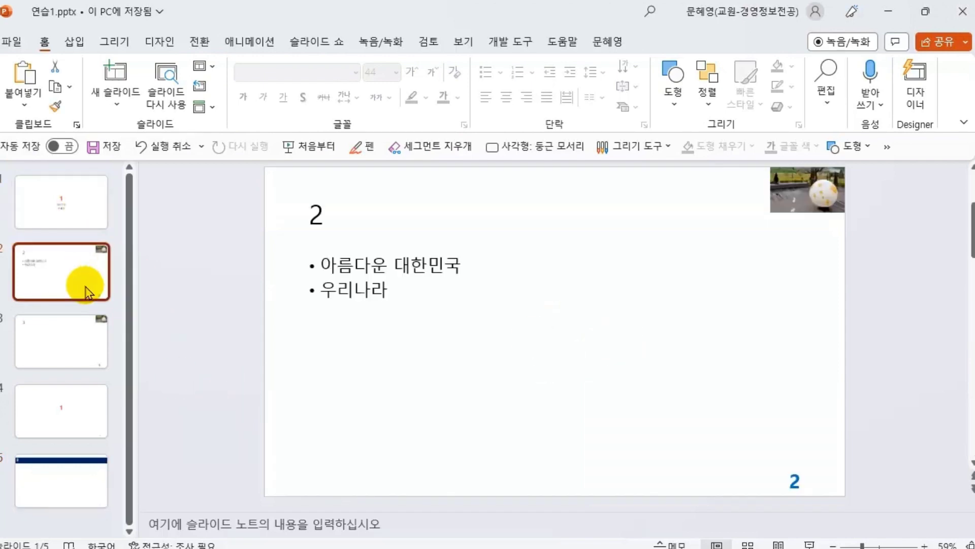
{"action": "left_click", "coordinate": [64, 366]}
{"action": "left_click", "coordinate": [60, 426]}
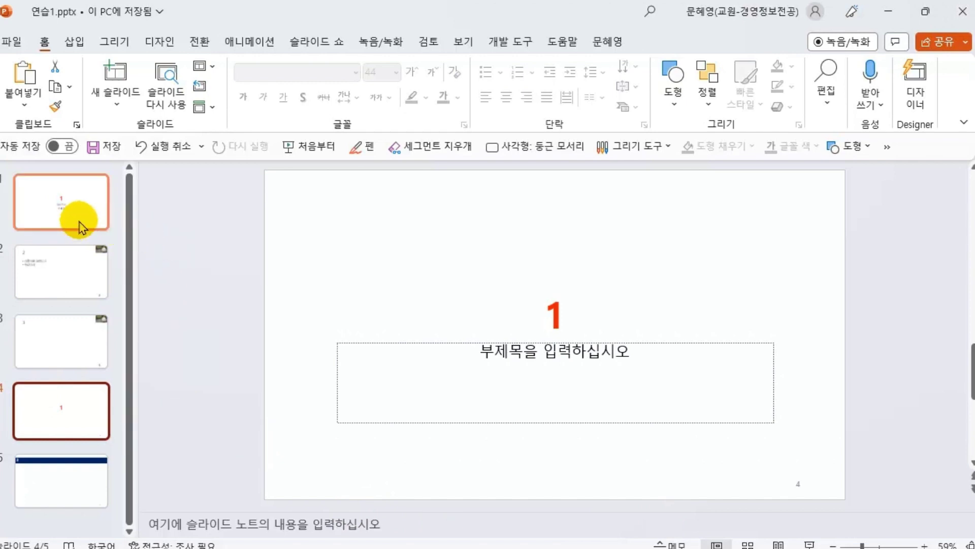
{"action": "left_click", "coordinate": [80, 288]}
{"action": "left_click", "coordinate": [76, 349]}
{"action": "left_click", "coordinate": [70, 410]}
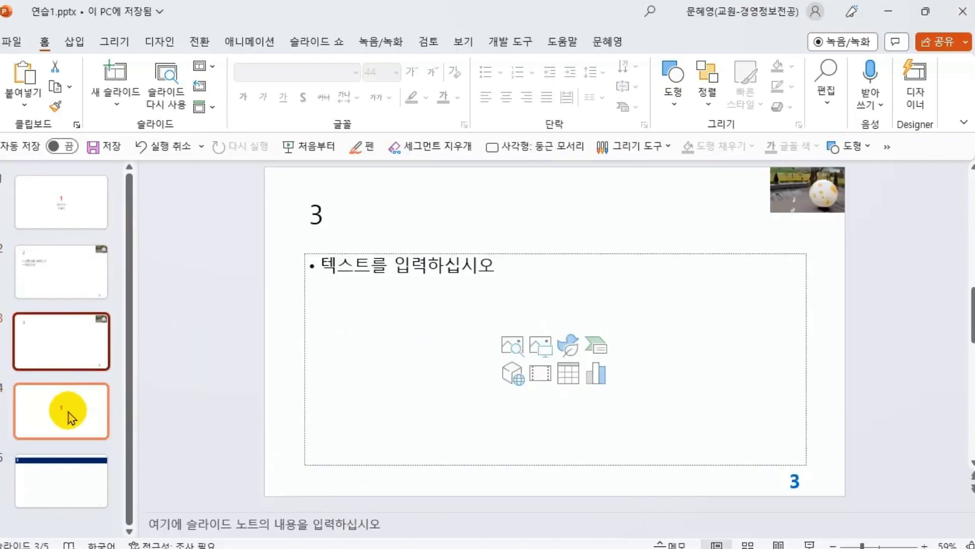
{"action": "left_click", "coordinate": [66, 479]}
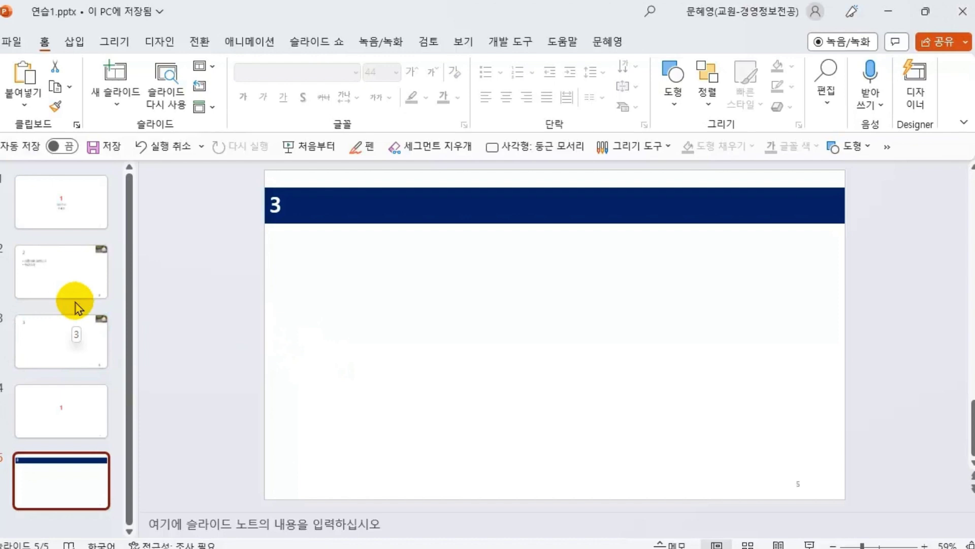
- Add three slides after slide 5 with the title slide, title and content, and blank layouts
{"action": "left_click", "coordinate": [56, 520]}
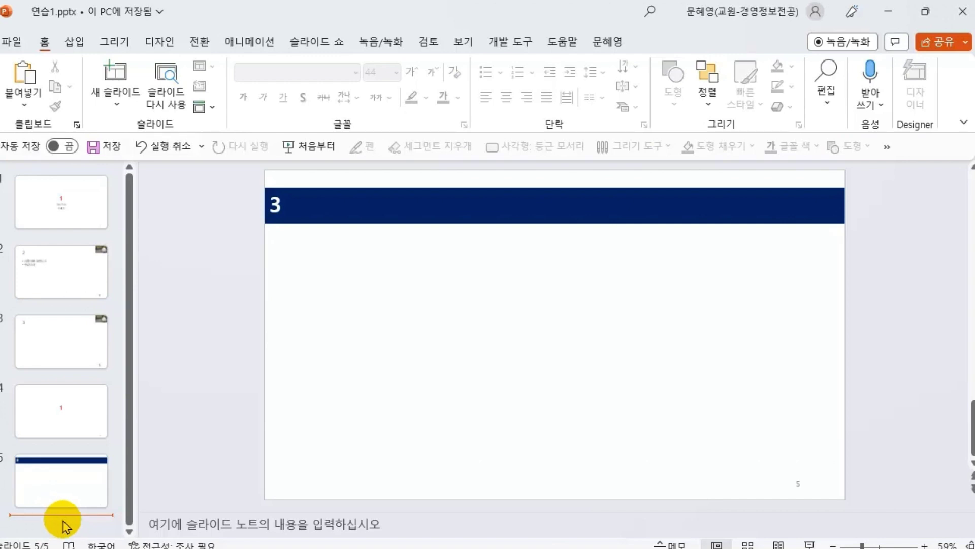
{"action": "left_click", "coordinate": [116, 99]}
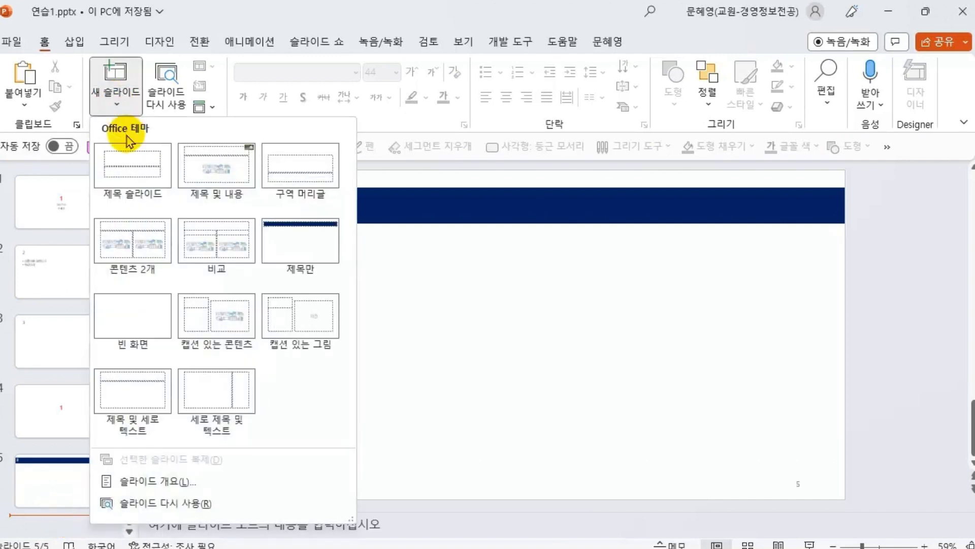
{"action": "left_click", "coordinate": [131, 163]}
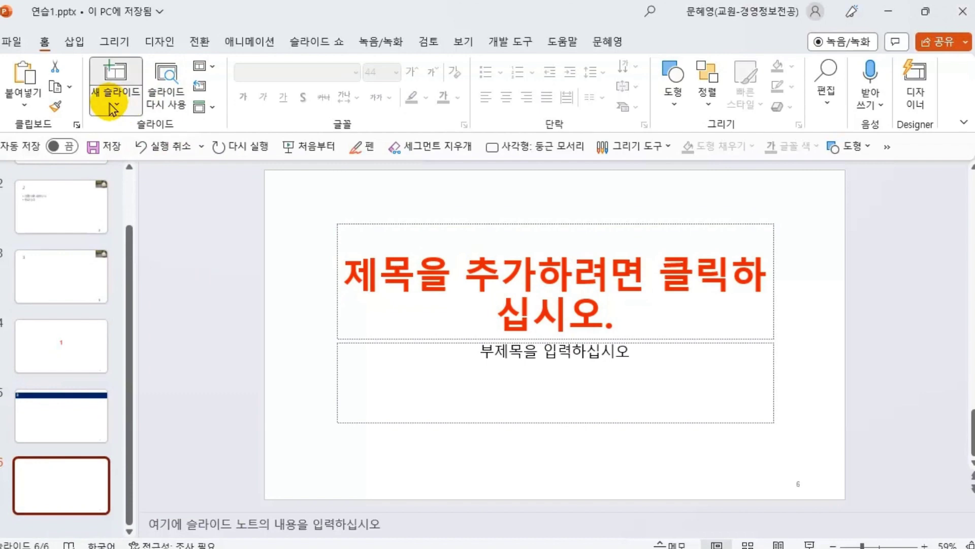
{"action": "left_click", "coordinate": [113, 108]}
{"action": "left_click", "coordinate": [225, 176]}
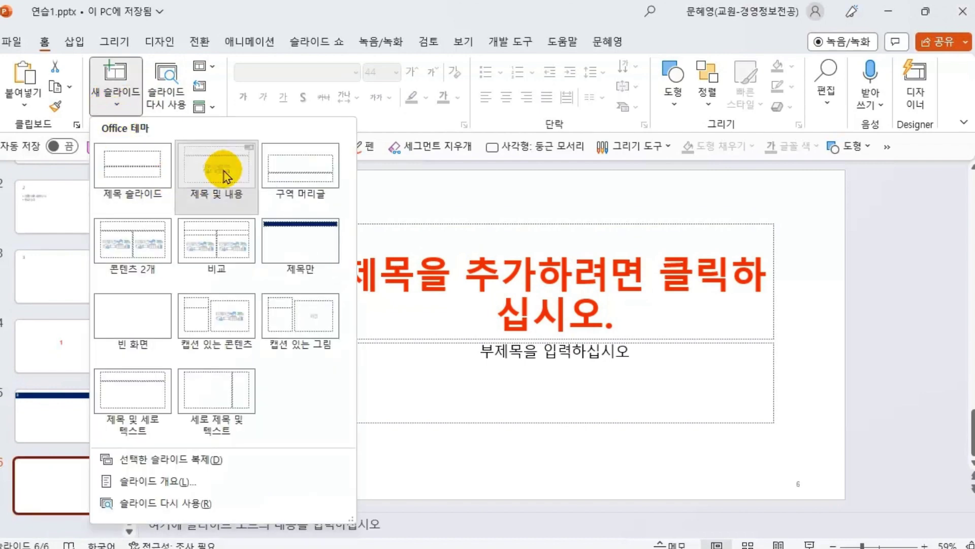
{"action": "left_click", "coordinate": [110, 104]}
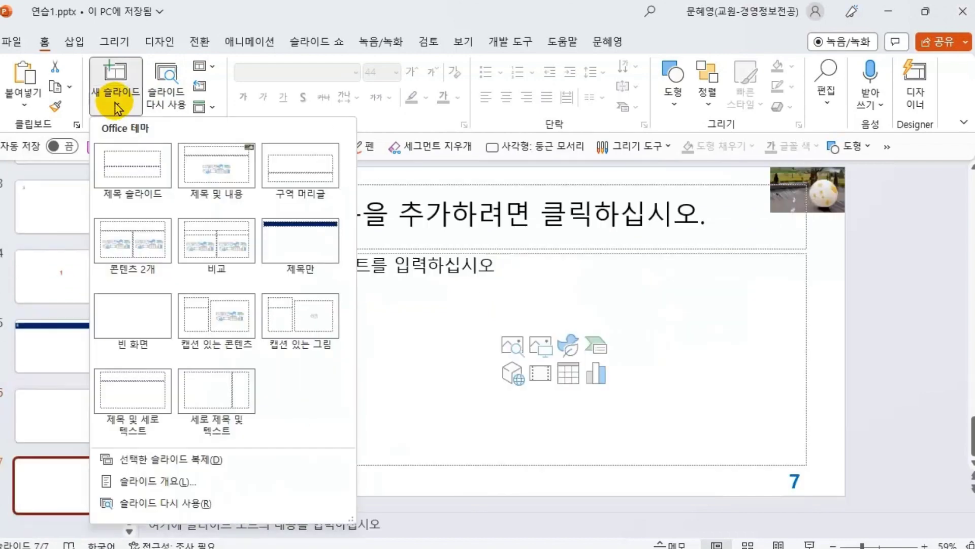
{"action": "left_click", "coordinate": [138, 319]}
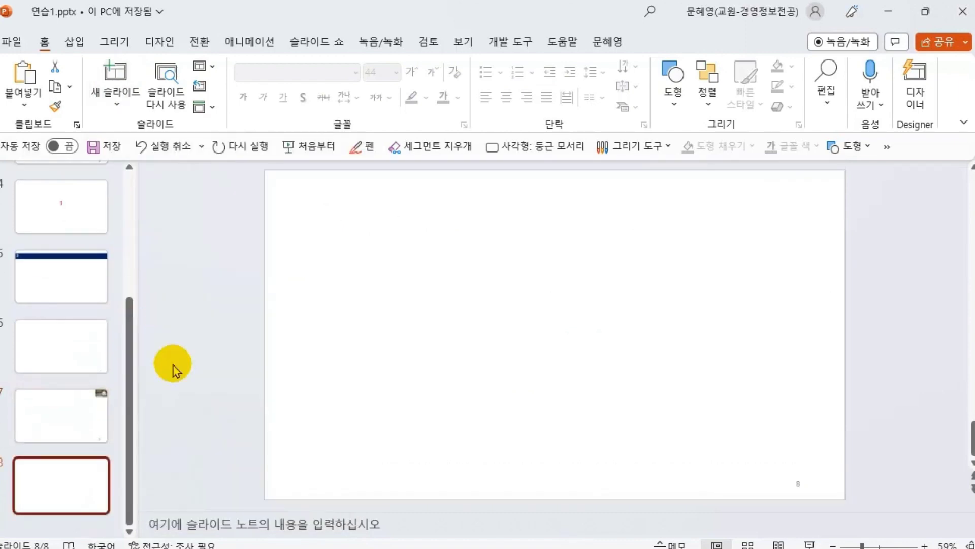
- Examine the new slides 6 to 8 to see which master layout formatting each one inherits
{"action": "left_click", "coordinate": [65, 370]}
{"action": "left_click", "coordinate": [65, 425]}
{"action": "left_click", "coordinate": [69, 488]}
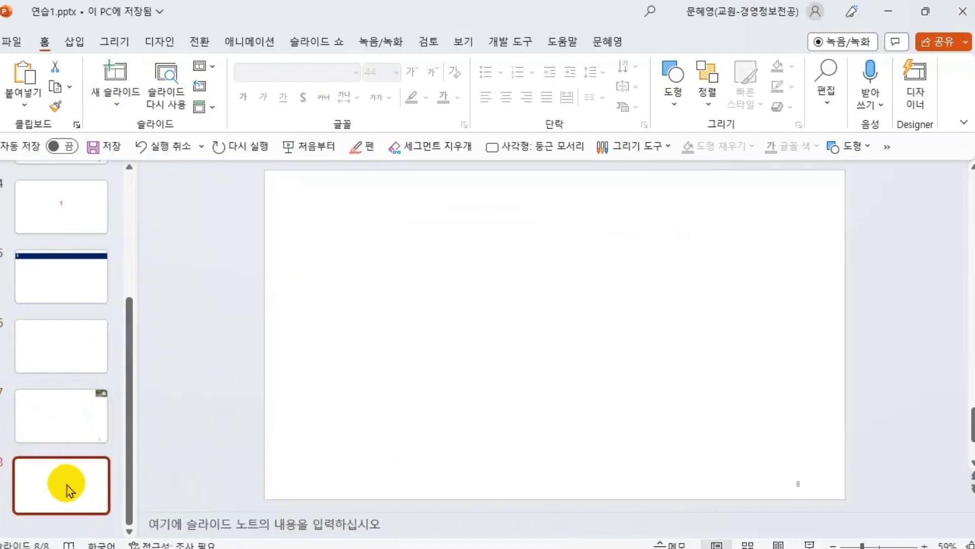
{"action": "left_click", "coordinate": [60, 358]}
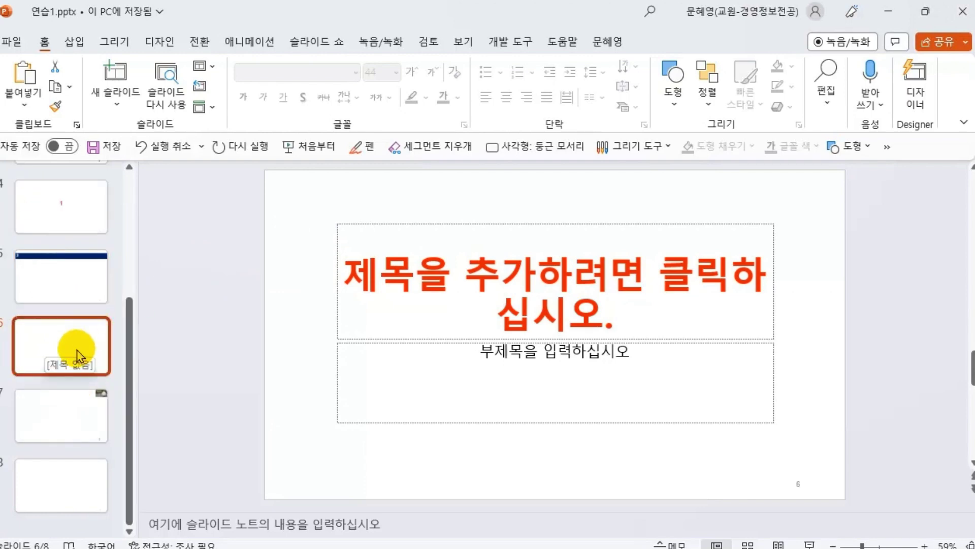
{"action": "left_click", "coordinate": [61, 416]}
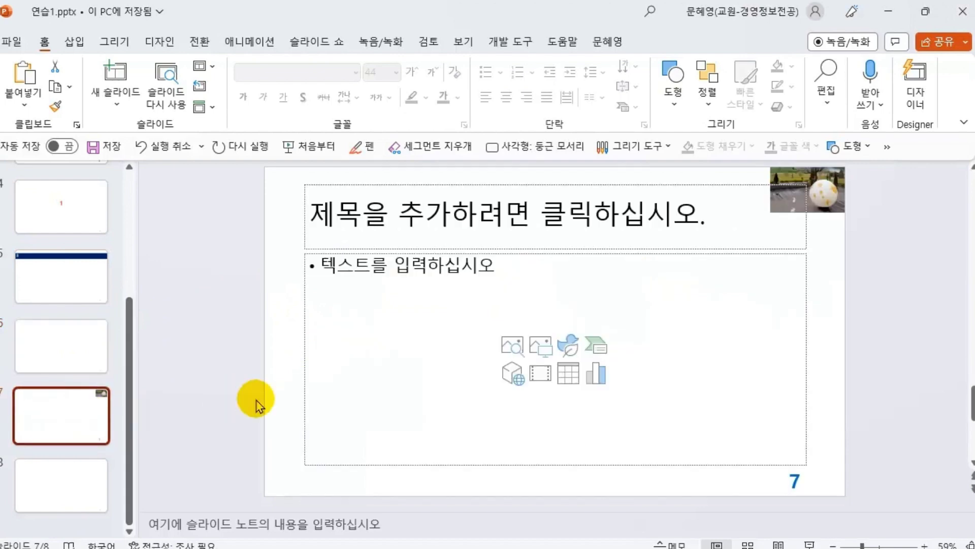
{"action": "left_click", "coordinate": [83, 496]}
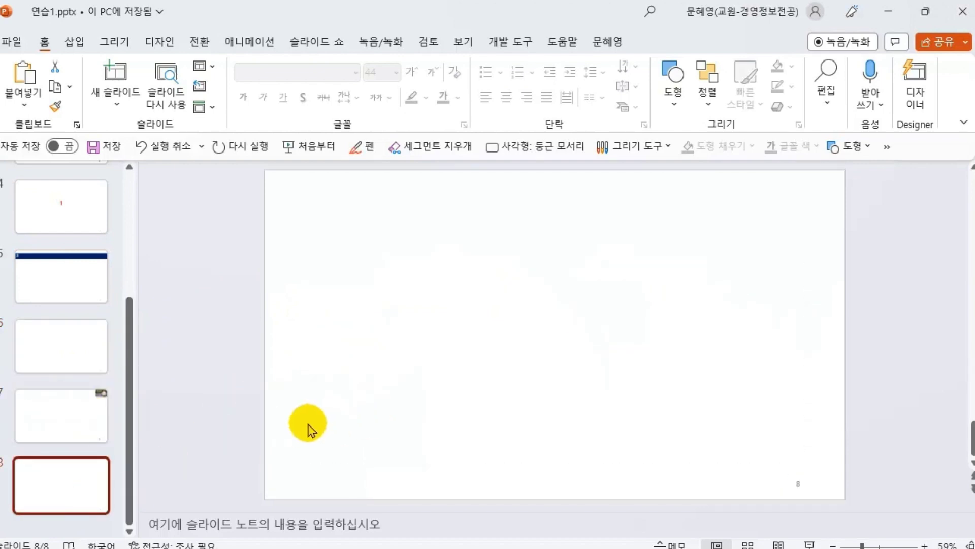
{"action": "left_click", "coordinate": [64, 422]}
{"action": "left_click", "coordinate": [59, 369]}
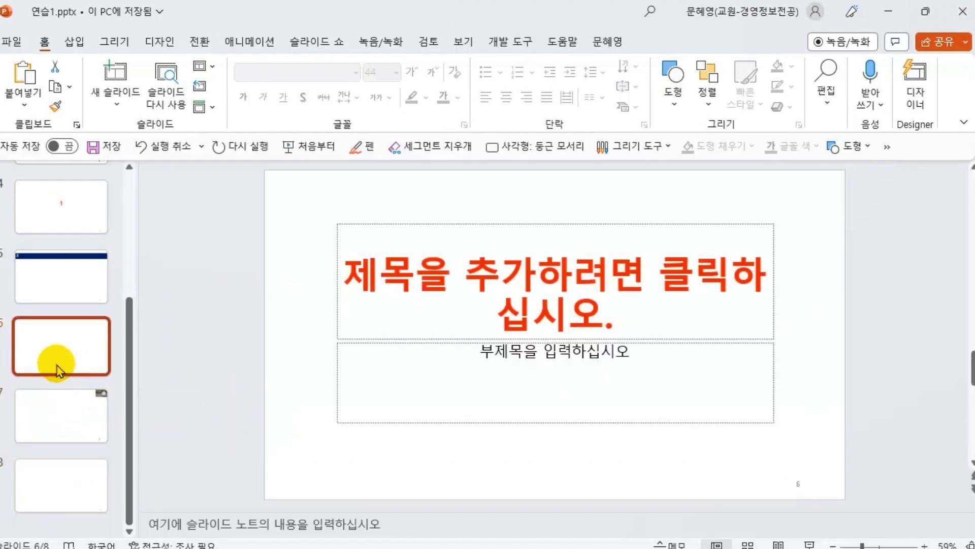
- From slide 1, open slide master view and select the top-level Office theme slide master
{"action": "key", "text": "Home"}
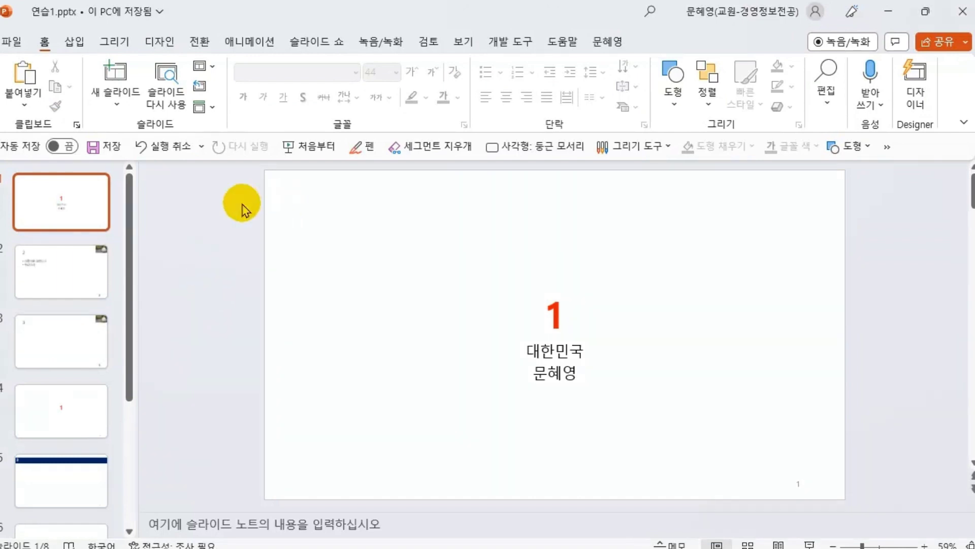
{"action": "left_click", "coordinate": [459, 41]}
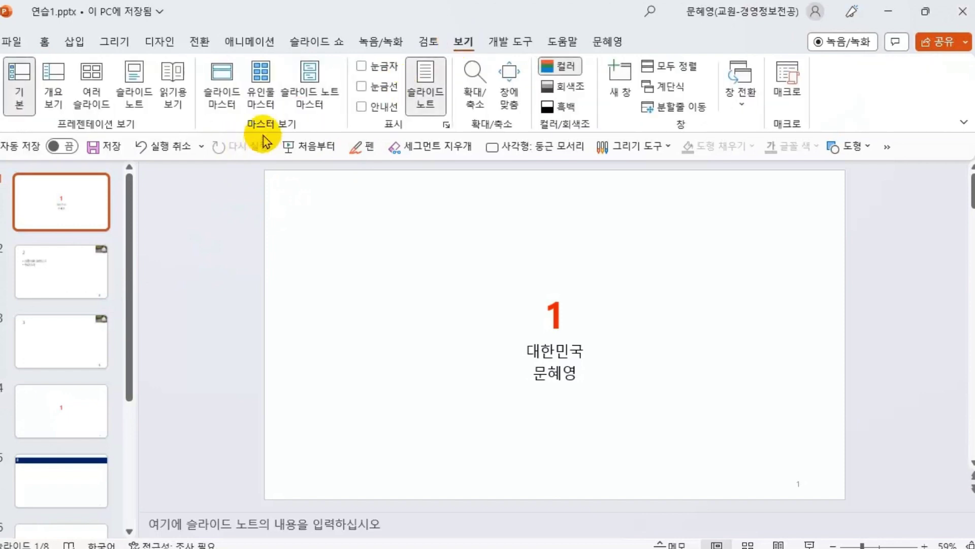
{"action": "left_click", "coordinate": [222, 90]}
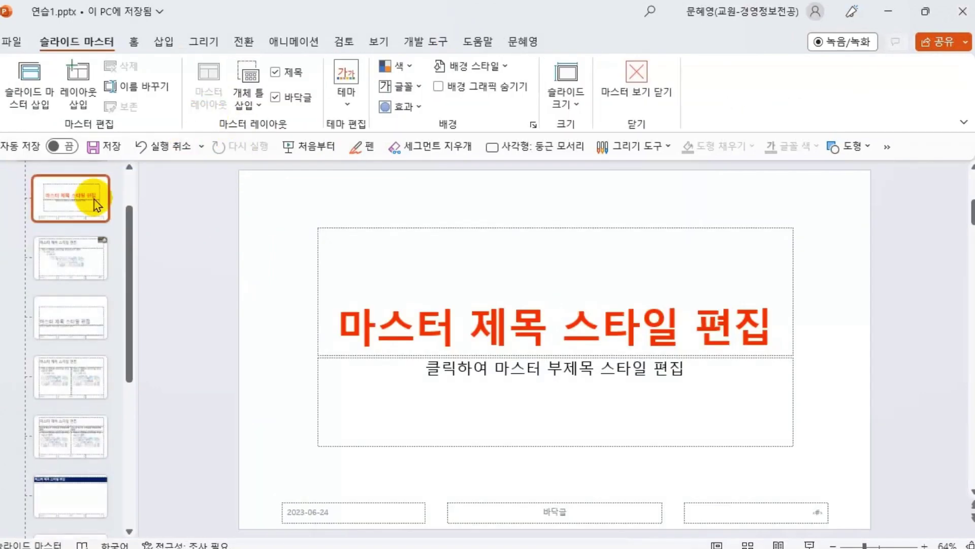
{"action": "scroll", "coordinate": [131, 201], "scroll_direction": "up", "scroll_amount": 2}
{"action": "left_click", "coordinate": [78, 193]}
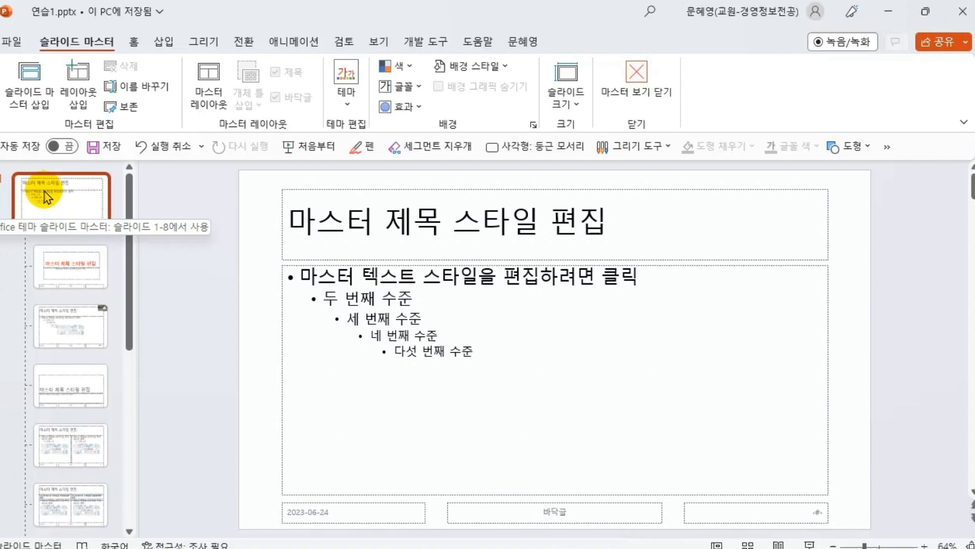
- Draw a rectangle about 19.05 cm high and 0.58 cm wide along the master's left edge and fill it with dark blue
{"action": "left_click", "coordinate": [166, 40]}
{"action": "left_click", "coordinate": [280, 76]}
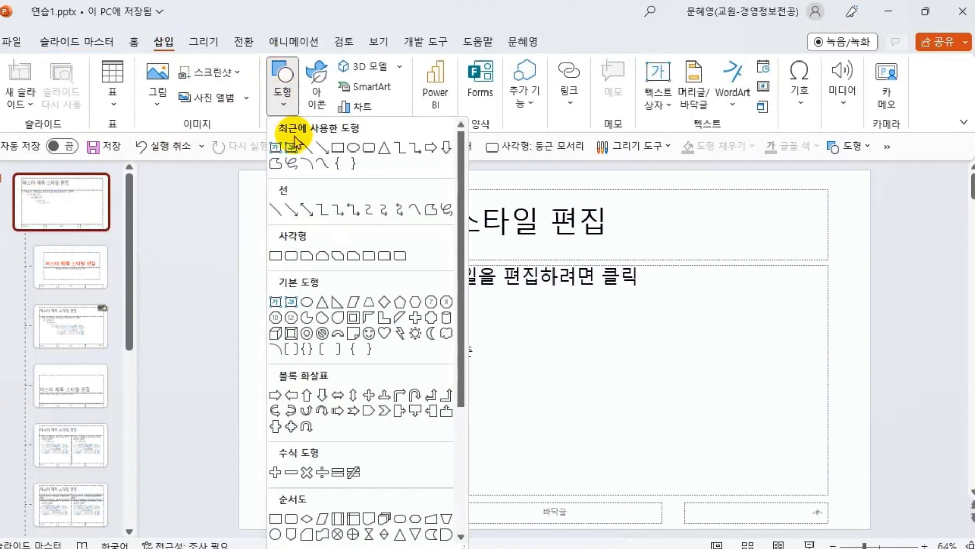
{"action": "left_click", "coordinate": [338, 147]}
{"action": "left_click_drag", "start_coordinate": [239, 169], "coordinate": [250, 529]}
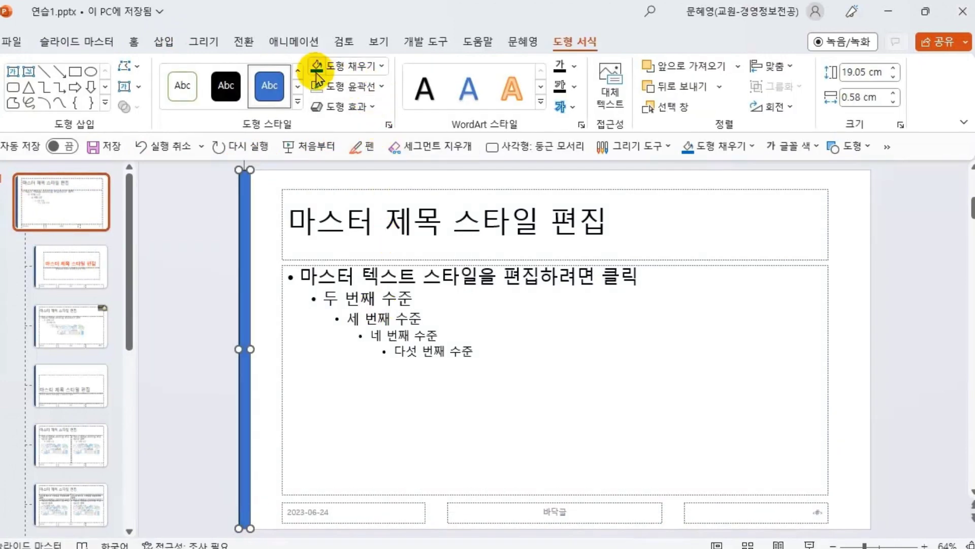
{"action": "left_click", "coordinate": [380, 65]}
{"action": "left_click", "coordinate": [422, 211]}
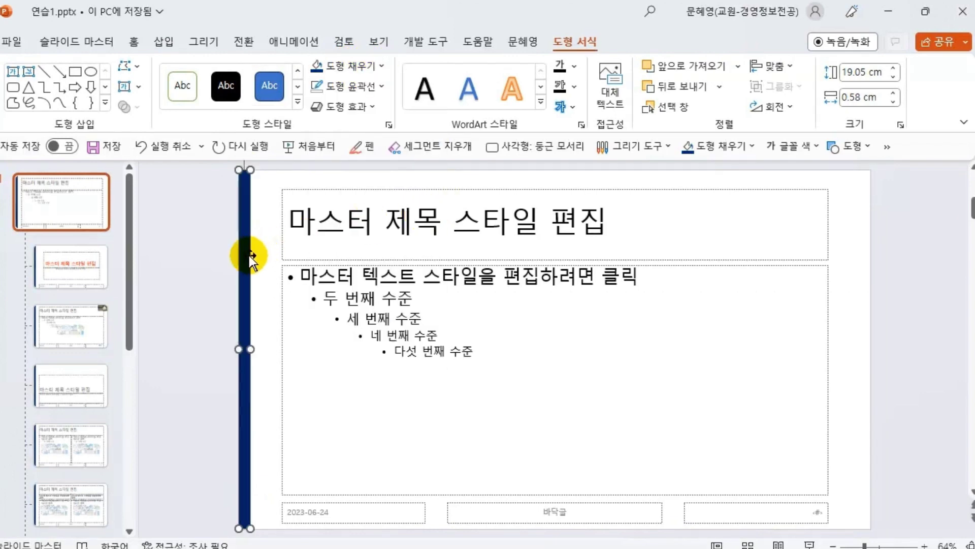
- Duplicate the dark blue bar on the slide master and fill the copy with blue
{"action": "key", "text": "ctrl+c"}
{"action": "key", "text": "ctrl+v"}
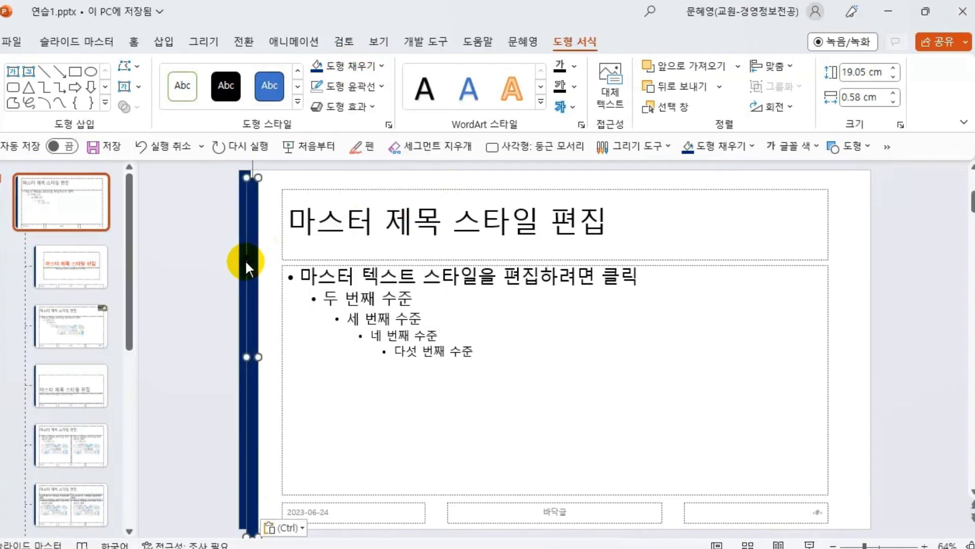
{"action": "left_click", "coordinate": [381, 66]}
{"action": "left_click", "coordinate": [412, 213]}
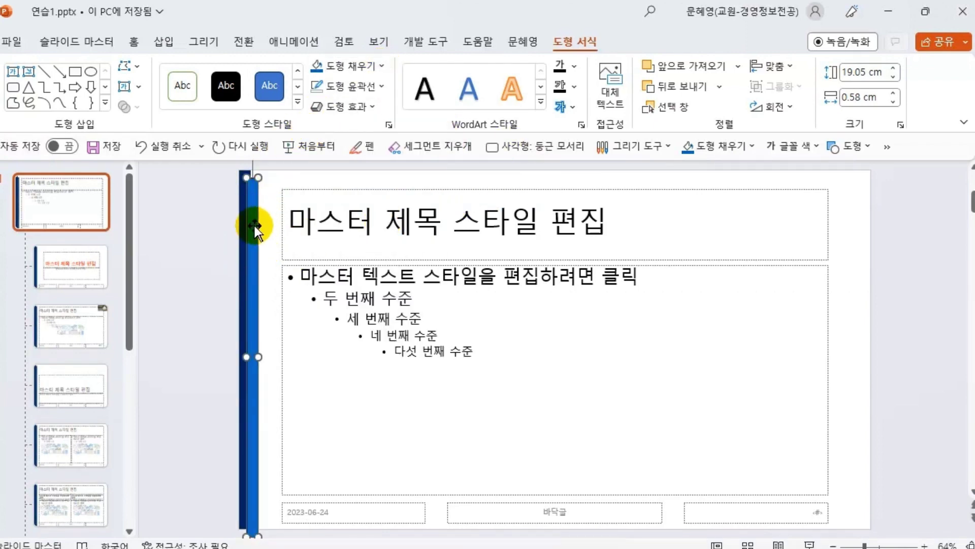
- Duplicate the blue bar on the slide master and fill the new copy with light blue
{"action": "key", "text": "ctrl+c"}
{"action": "key", "text": "ctrl+v"}
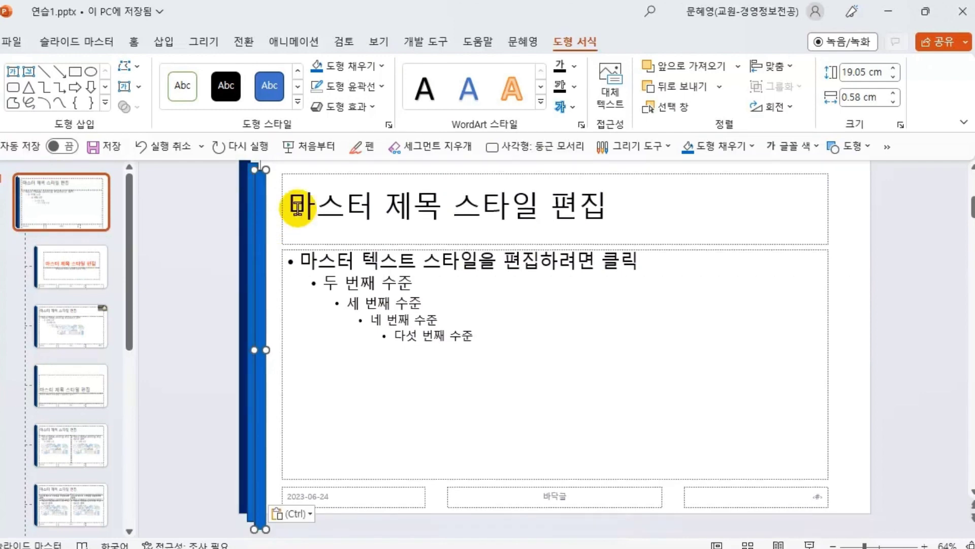
{"action": "left_click", "coordinate": [381, 66]}
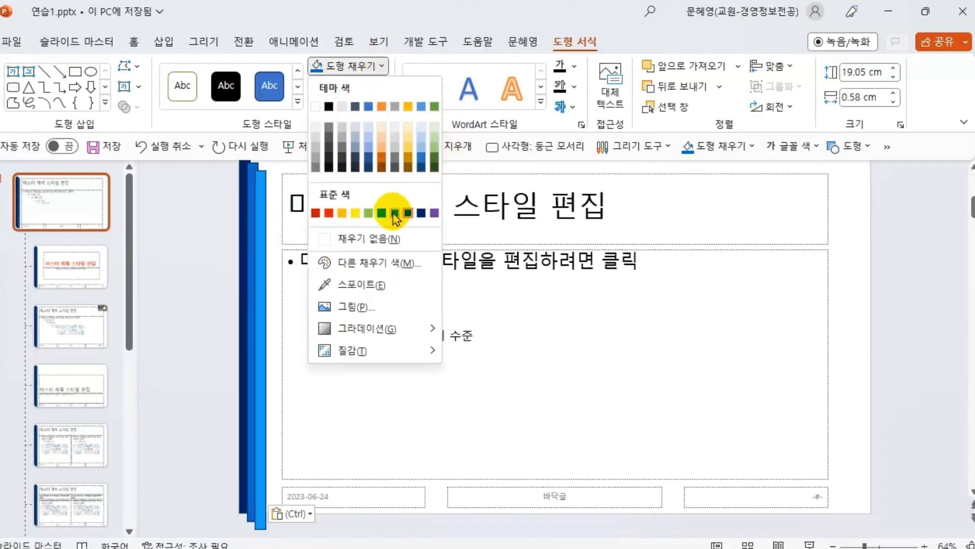
- Remove the outlines from the light blue, blue and dark blue bars on the slide master and close master view
{"action": "left_click", "coordinate": [256, 239]}
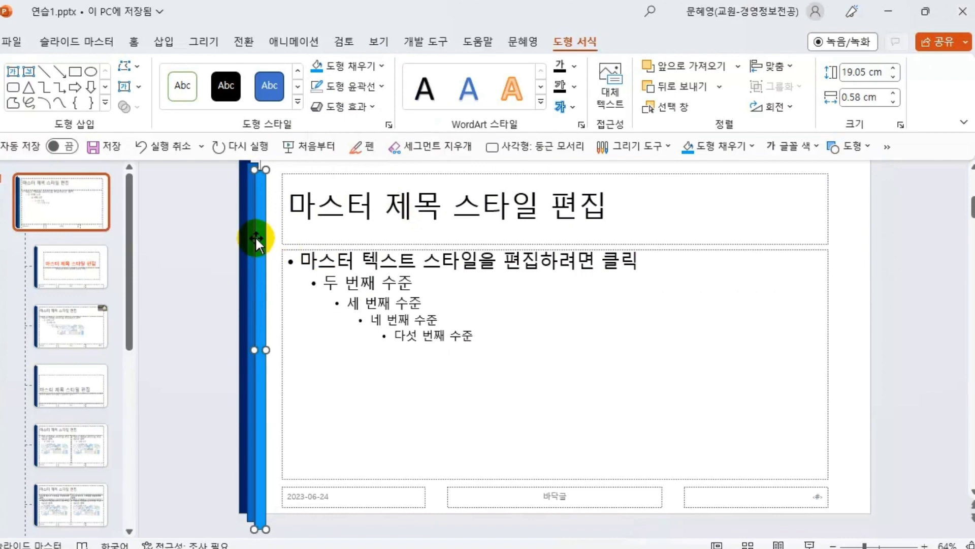
{"action": "left_click", "coordinate": [381, 87]}
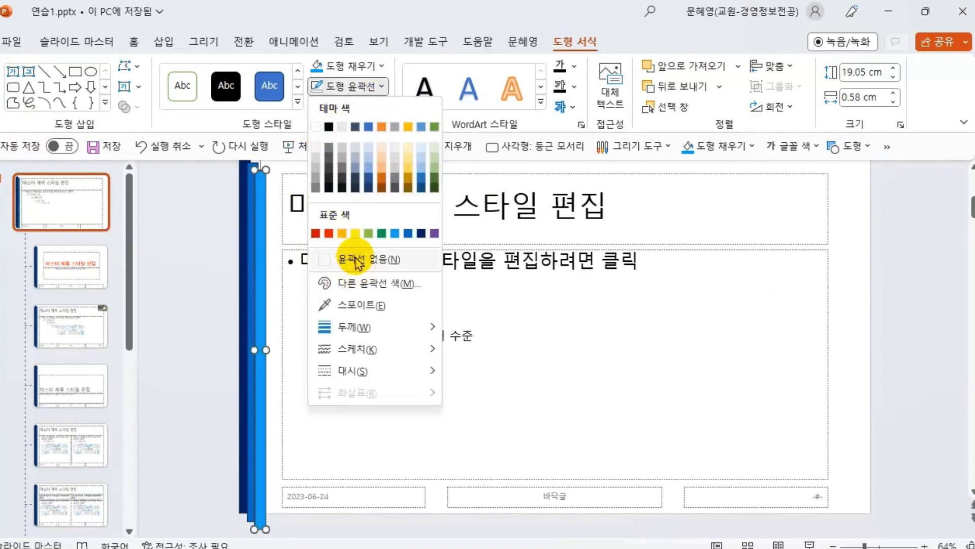
{"action": "left_click", "coordinate": [350, 259]}
{"action": "left_click_drag", "start_coordinate": [254, 252], "coordinate": [247, 203]}
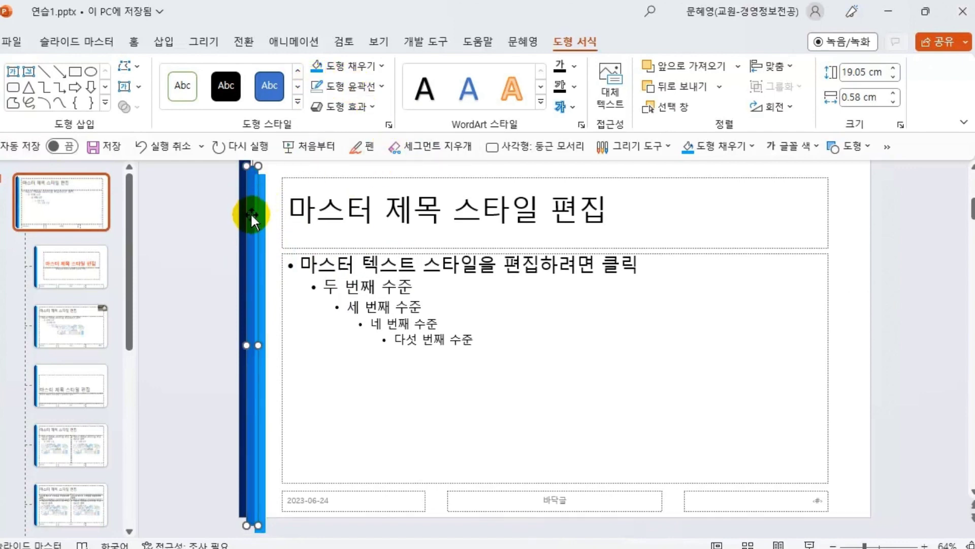
{"action": "mouse_move", "coordinate": [235, 244]}
{"action": "left_mouse_down"}
{"action": "mouse_move", "coordinate": [240, 235]}
{"action": "mouse_move", "coordinate": [228, 236]}
{"action": "left_mouse_up"}
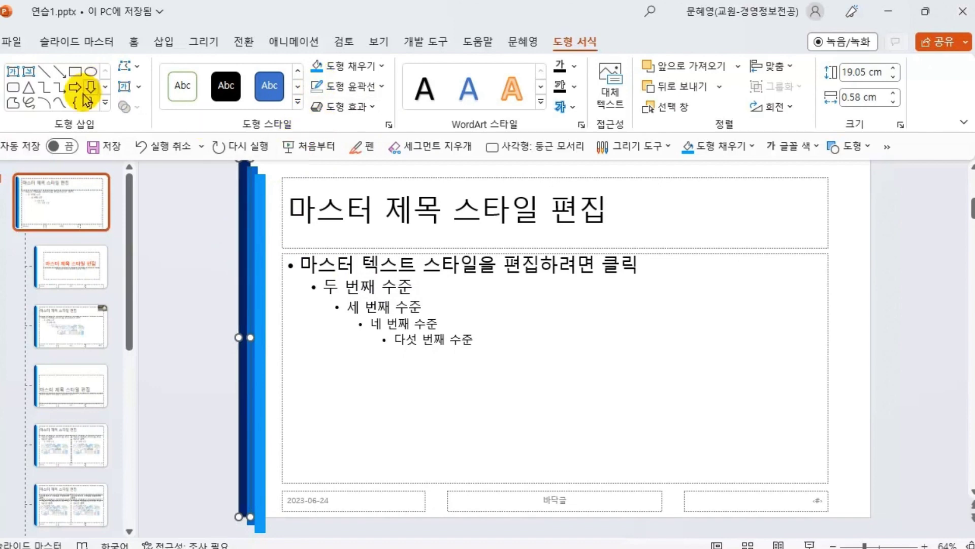
{"action": "left_click", "coordinate": [78, 45]}
{"action": "left_click", "coordinate": [642, 83]}
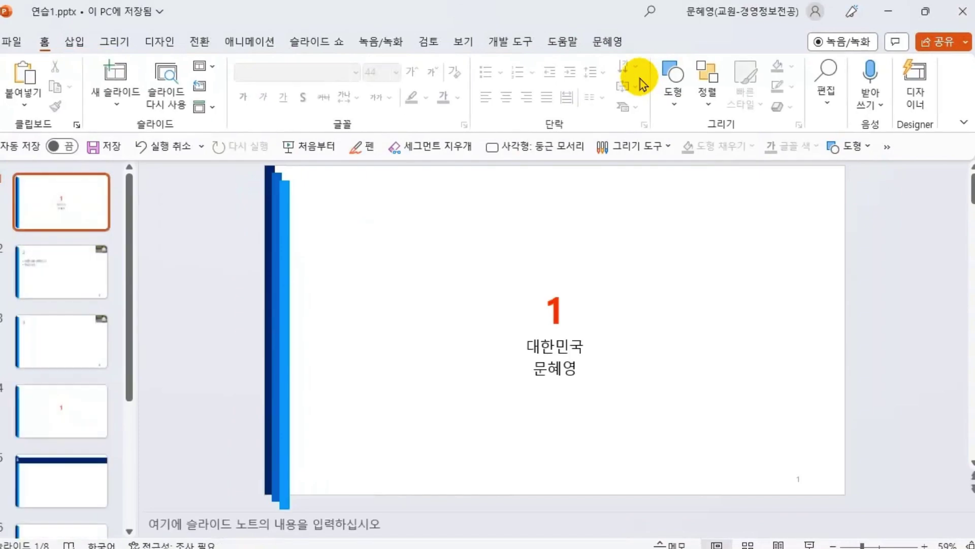
- Examine slides 2 to 5 in normal view to check the bars inherited from the master
{"action": "left_click", "coordinate": [38, 264]}
{"action": "left_click", "coordinate": [60, 351]}
{"action": "left_click", "coordinate": [61, 419]}
{"action": "left_click", "coordinate": [61, 481]}
{"action": "scroll", "coordinate": [62, 487], "scroll_direction": "down", "scroll_amount": 1}
{"action": "scroll", "coordinate": [61, 490], "scroll_direction": "up", "scroll_amount": 1}
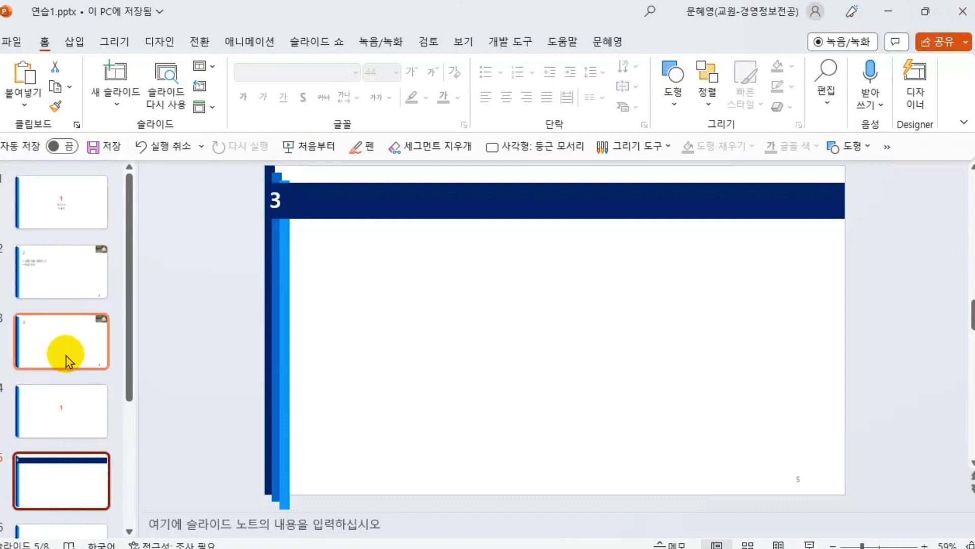
- Run the slide show, page through the slides to the end and return to normal view
{"action": "left_click", "coordinate": [68, 362]}
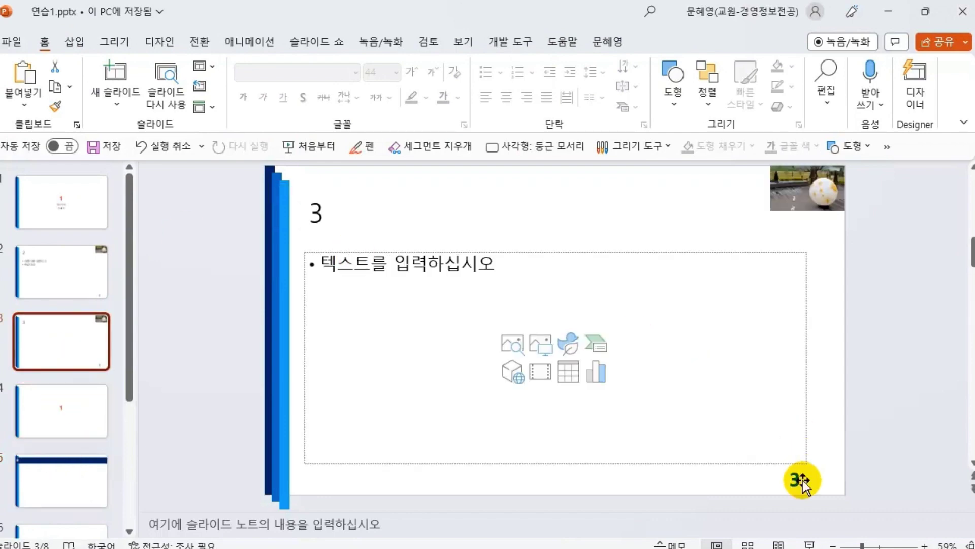
{"action": "left_click", "coordinate": [810, 543]}
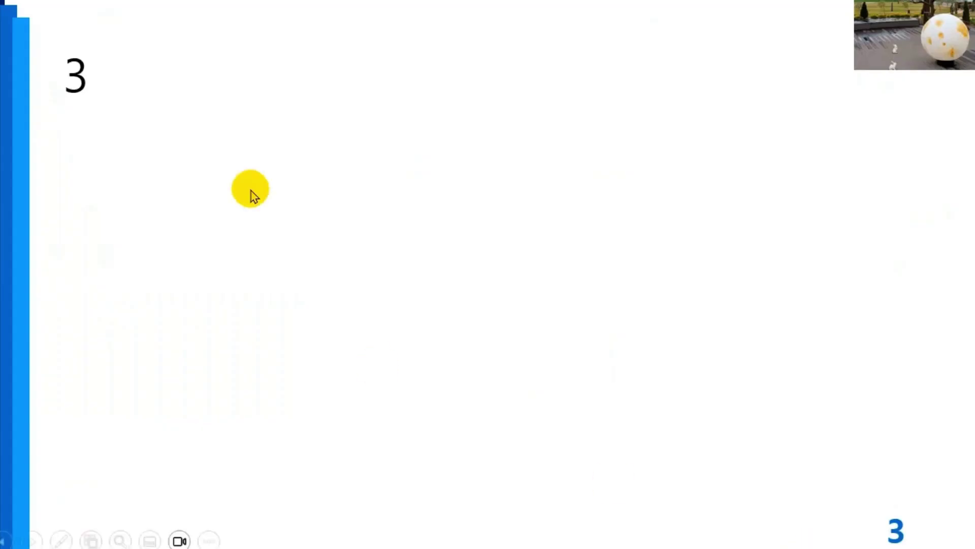
{"action": "left_click", "coordinate": [137, 82]}
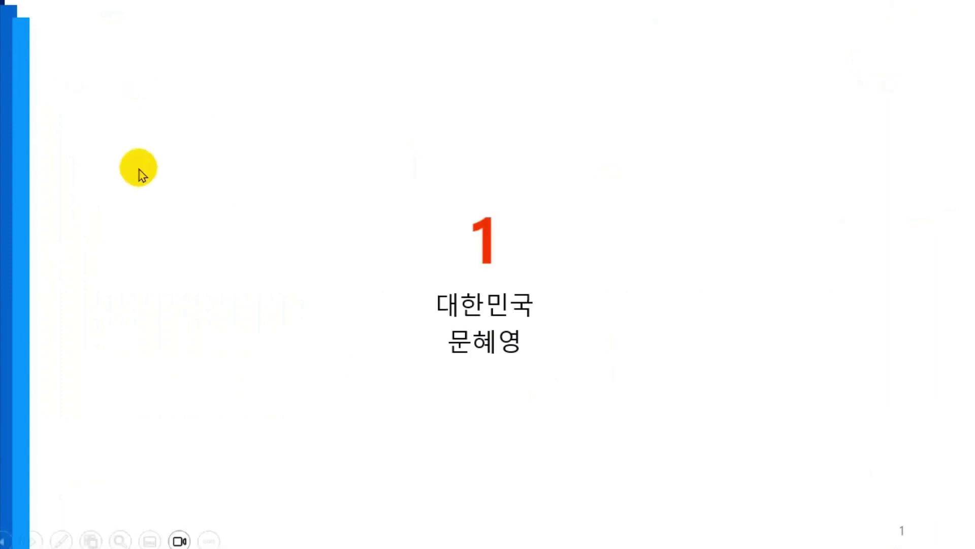
{"action": "left_click", "coordinate": [142, 158]}
{"action": "left_click", "coordinate": [180, 257]}
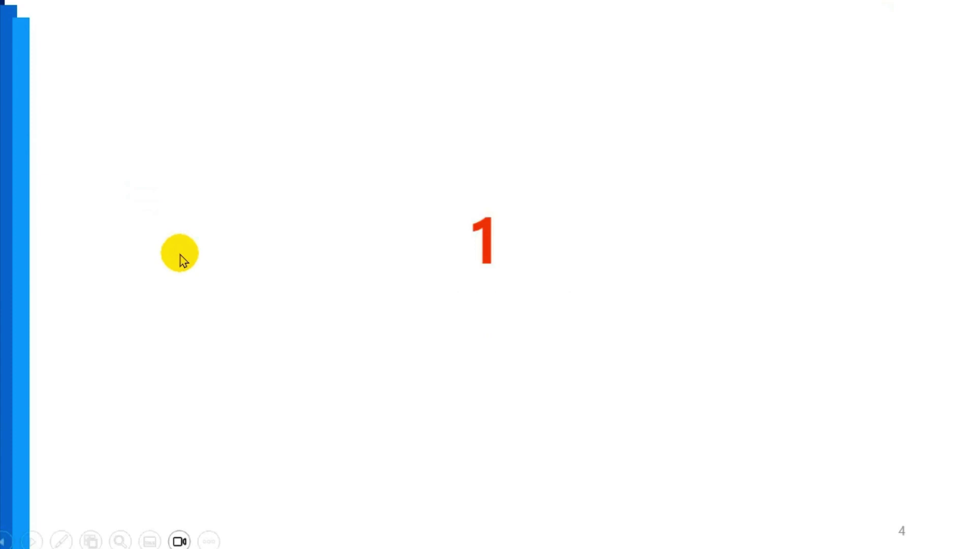
{"action": "left_click", "coordinate": [181, 255]}
{"action": "left_click", "coordinate": [181, 255]}
{"action": "left_click", "coordinate": [181, 255]}
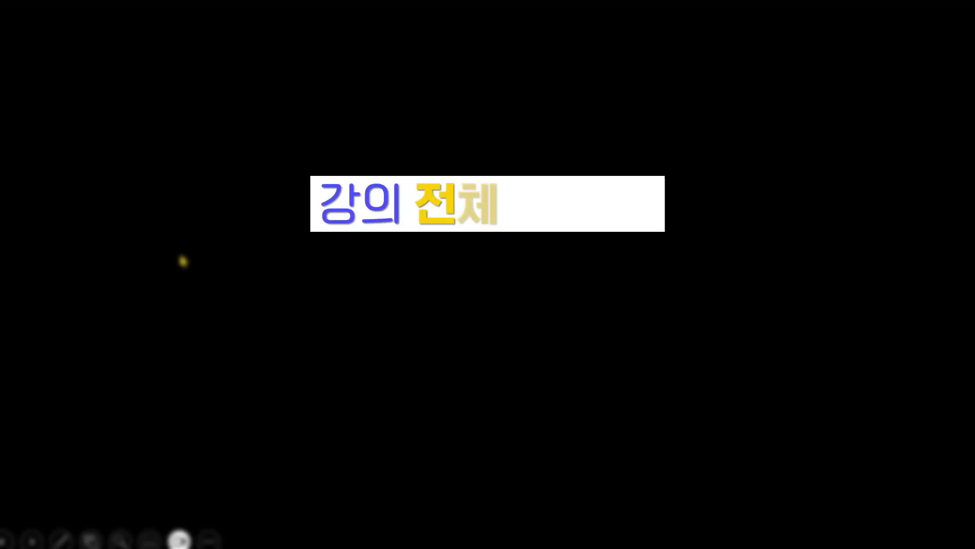
{"action": "left_click", "coordinate": [93, 214]}
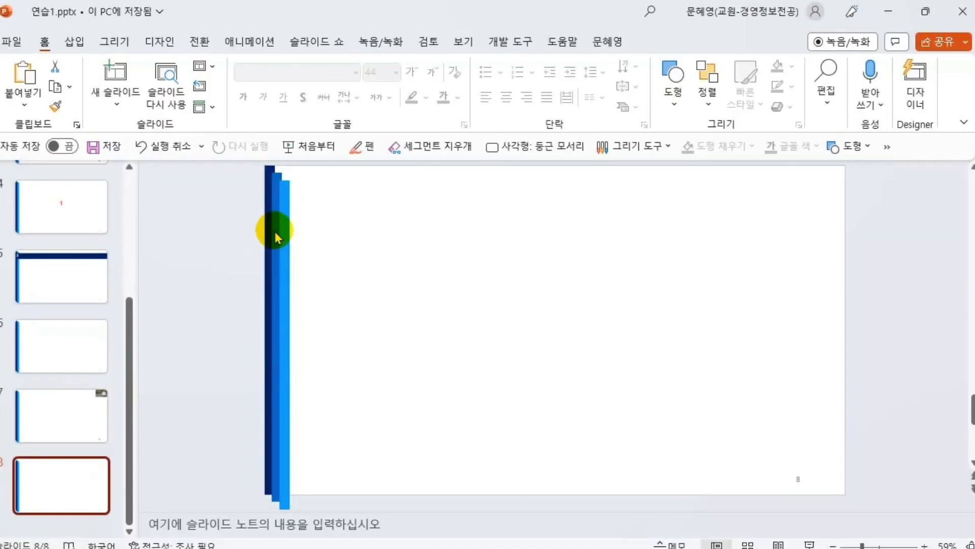
- Review slides 1, 2, 4 and 6 in normal view to compare their master decoration
{"action": "left_click_drag", "start_coordinate": [126, 322], "coordinate": [122, 163]}
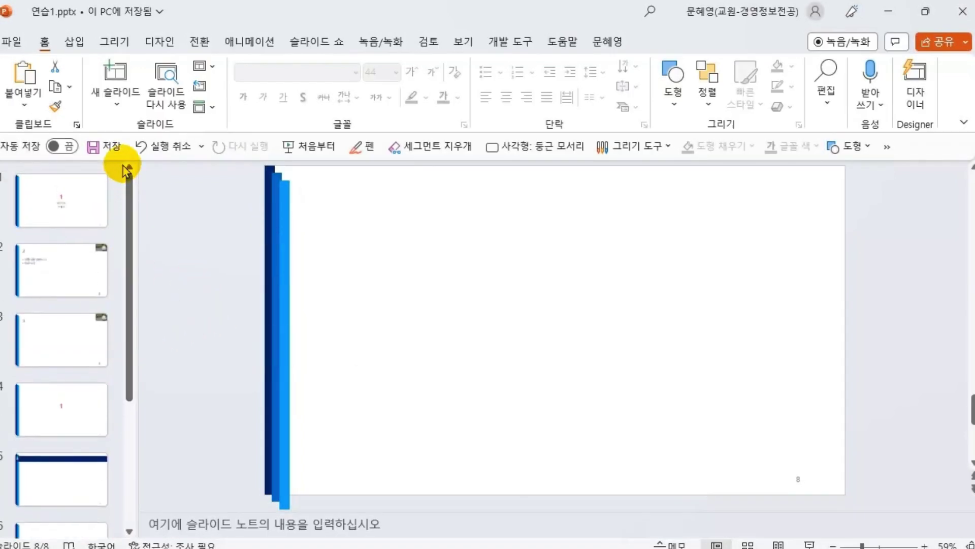
{"action": "left_click", "coordinate": [72, 200]}
{"action": "left_click", "coordinate": [69, 291]}
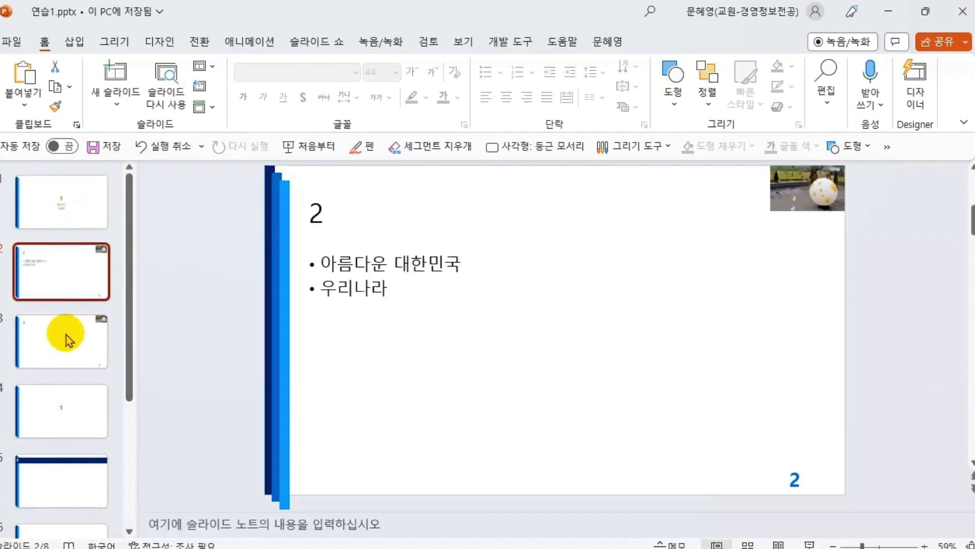
{"action": "left_click", "coordinate": [72, 407]}
{"action": "scroll", "coordinate": [75, 429], "scroll_direction": "down", "scroll_amount": 1}
{"action": "scroll", "coordinate": [72, 424], "scroll_direction": "down", "scroll_amount": 2}
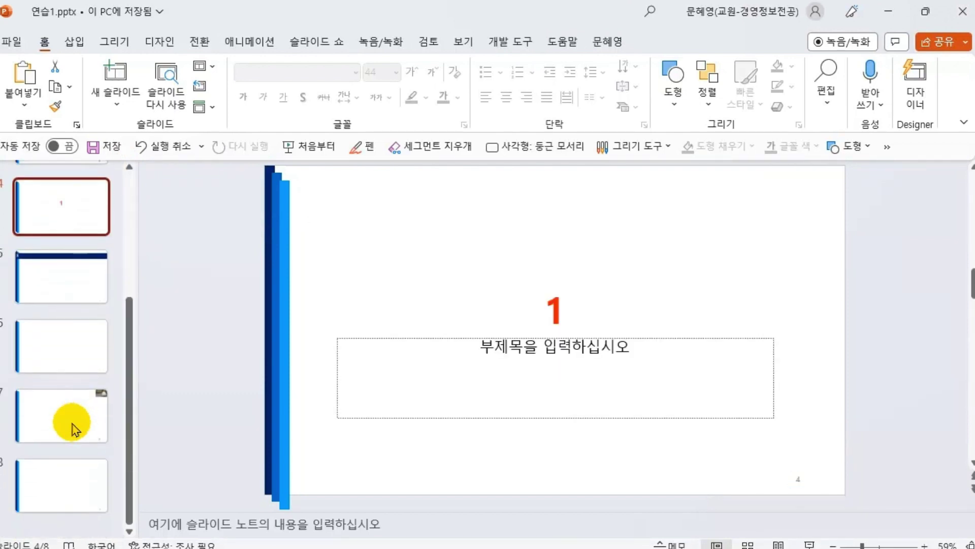
{"action": "left_click", "coordinate": [72, 359]}
- Change the layout of slide 8 to 제목 및 내용 and dismiss the Designer suggestions
{"action": "left_click", "coordinate": [52, 496]}
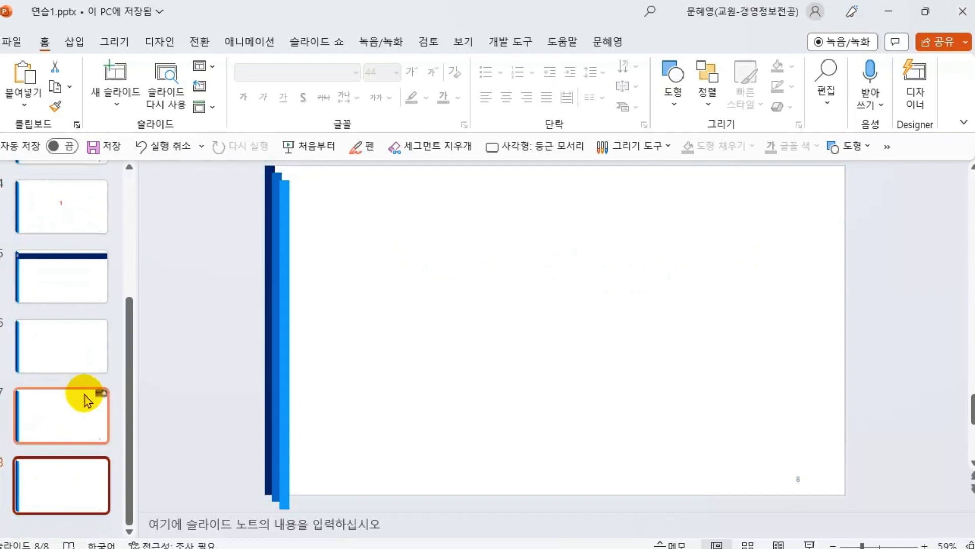
{"action": "left_click", "coordinate": [214, 70]}
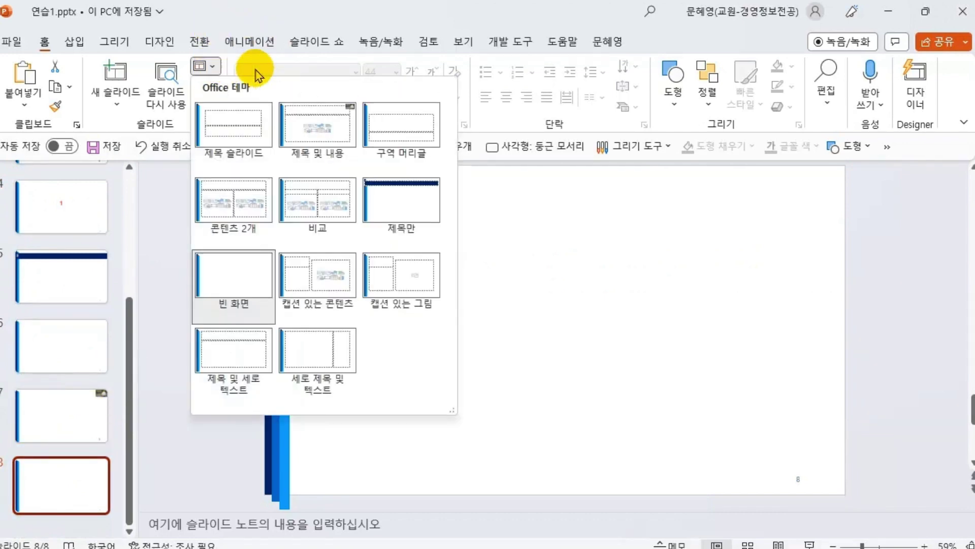
{"action": "left_click", "coordinate": [340, 122]}
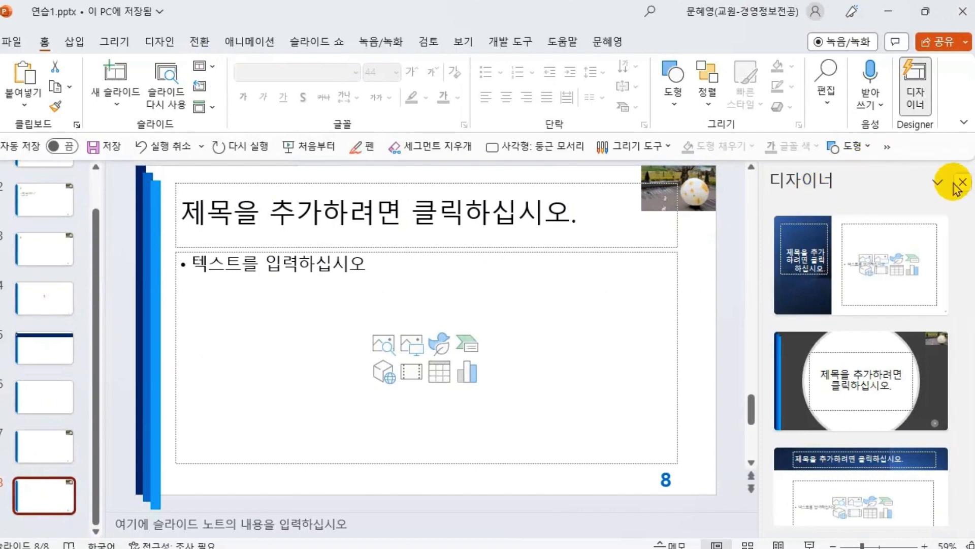
{"action": "left_click", "coordinate": [964, 183]}
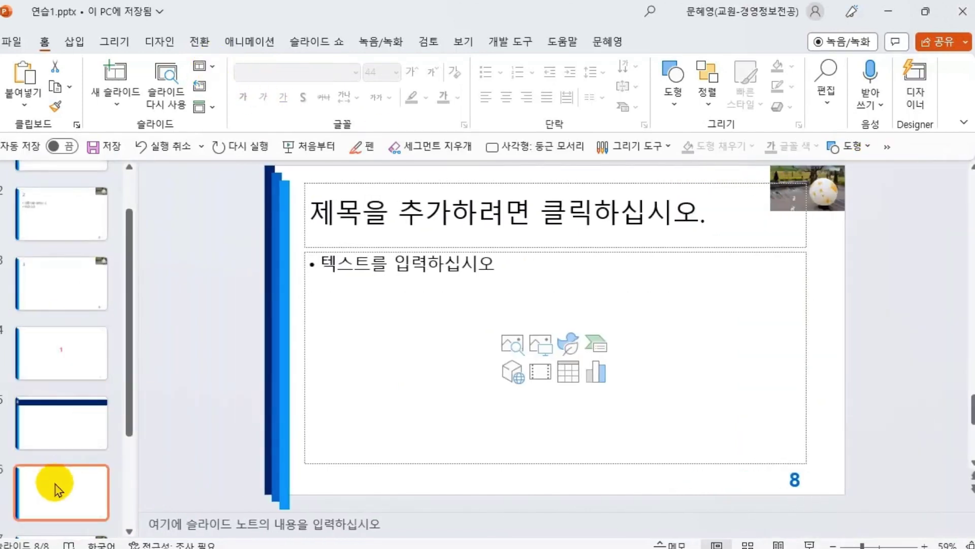
- Change the layout of slide 5 to 제목 및 내용 and dismiss the Designer suggestions
{"action": "left_click", "coordinate": [45, 405]}
{"action": "left_click", "coordinate": [201, 67]}
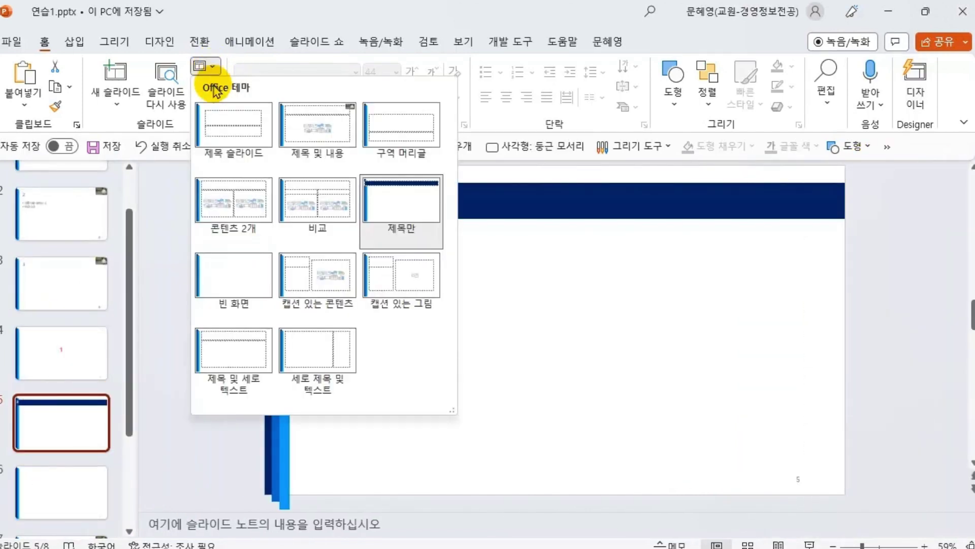
{"action": "left_click", "coordinate": [316, 141]}
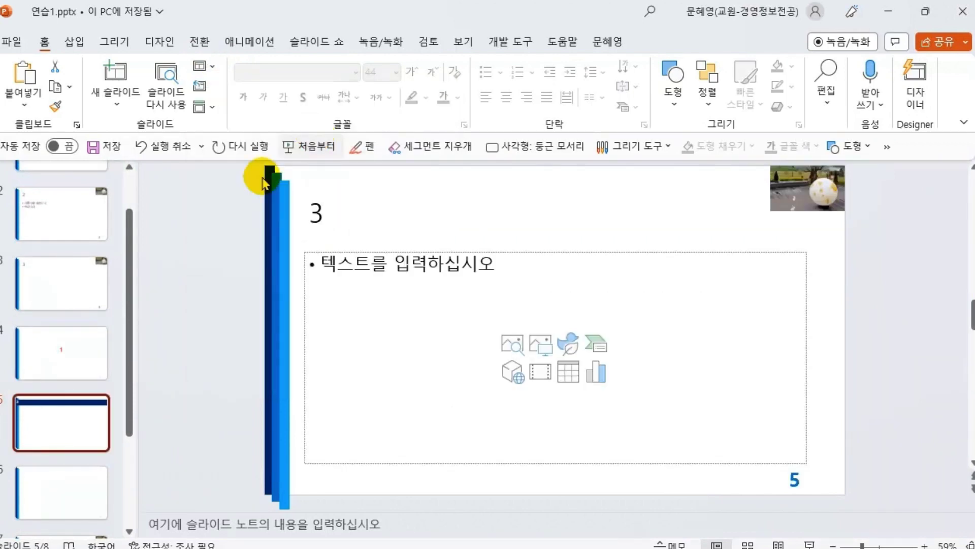
{"action": "left_click", "coordinate": [963, 181]}
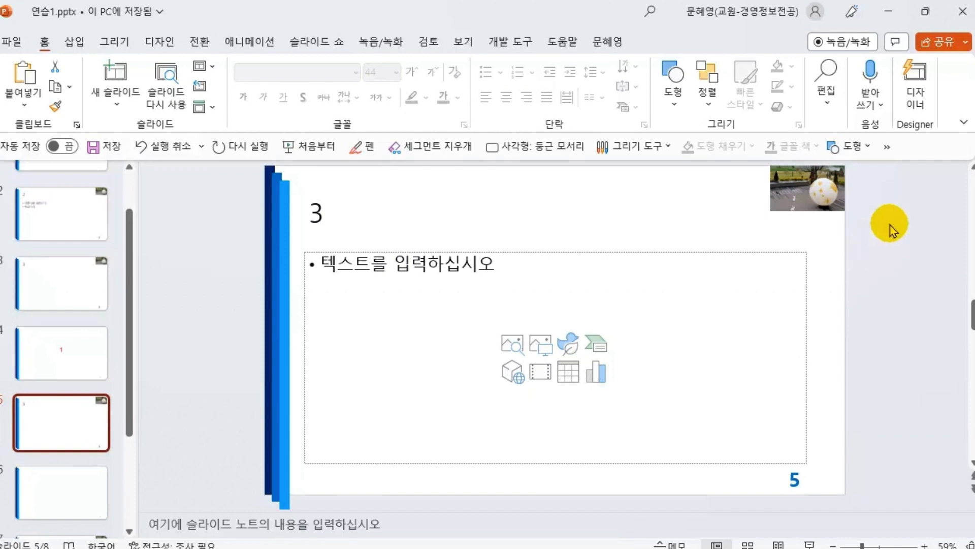
- Look over the Office theme layouts offered for slide 5, leaving its layout as it is
{"action": "left_click", "coordinate": [199, 309]}
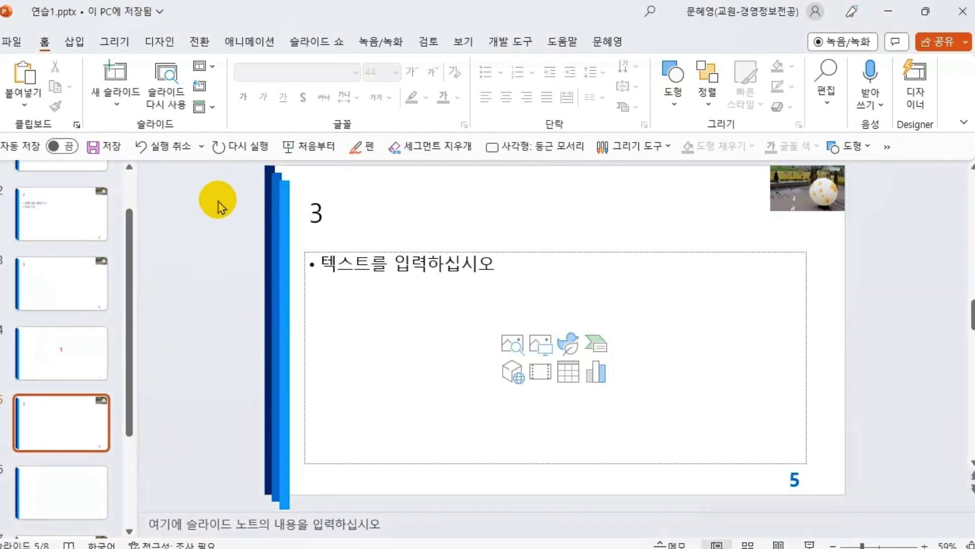
{"action": "left_click", "coordinate": [204, 65]}
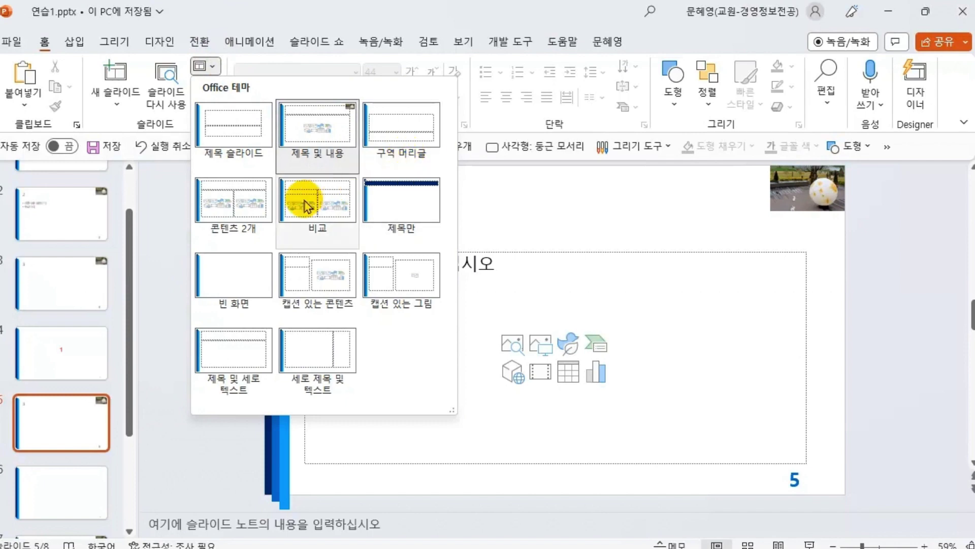
{"action": "left_click", "coordinate": [516, 192]}
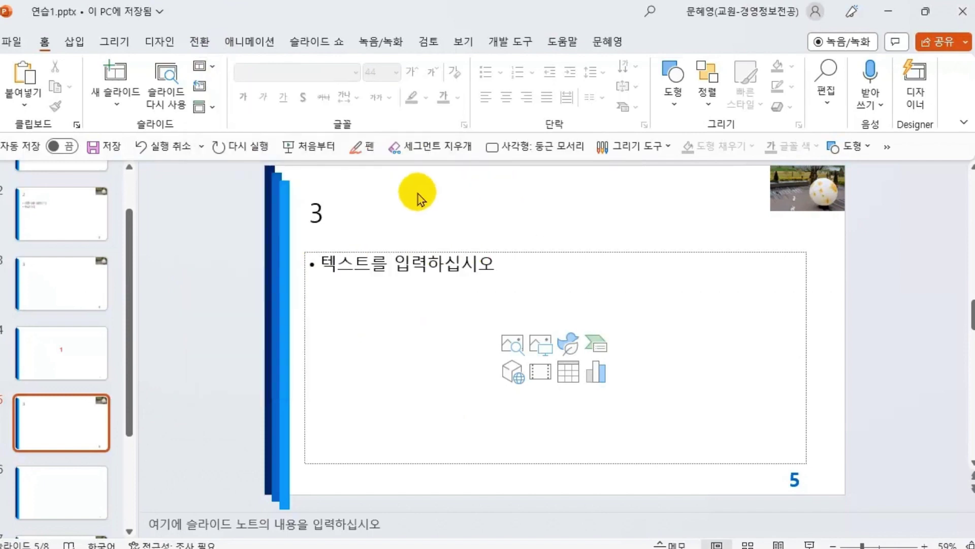
- Open slide master view and delete the light blue bar from the top-level slide master
{"action": "left_click", "coordinate": [464, 41]}
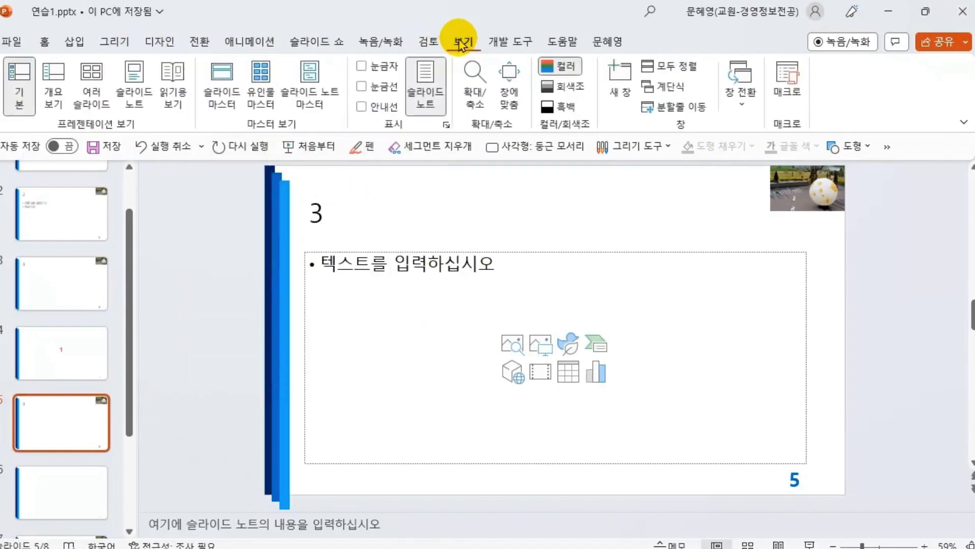
{"action": "left_click", "coordinate": [218, 97]}
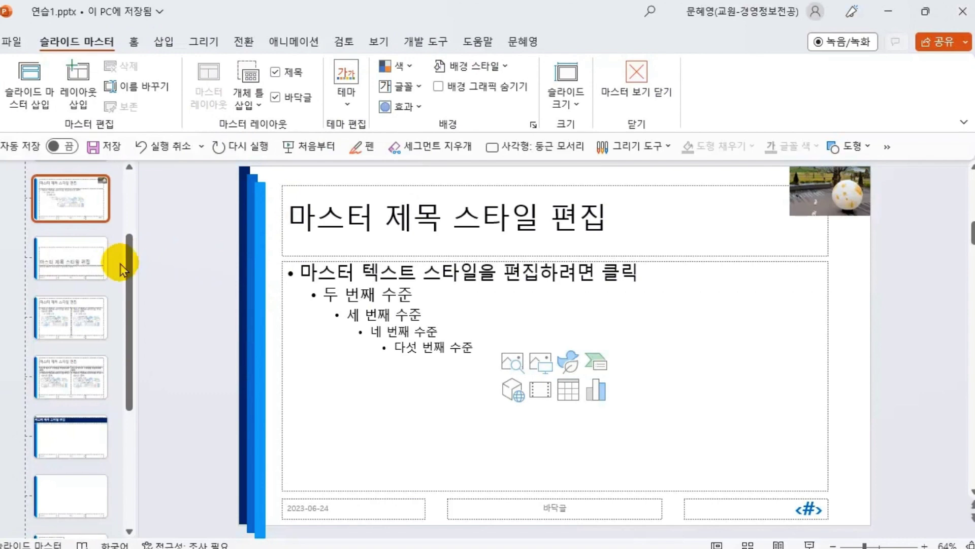
{"action": "left_click_drag", "start_coordinate": [130, 250], "coordinate": [98, 205]}
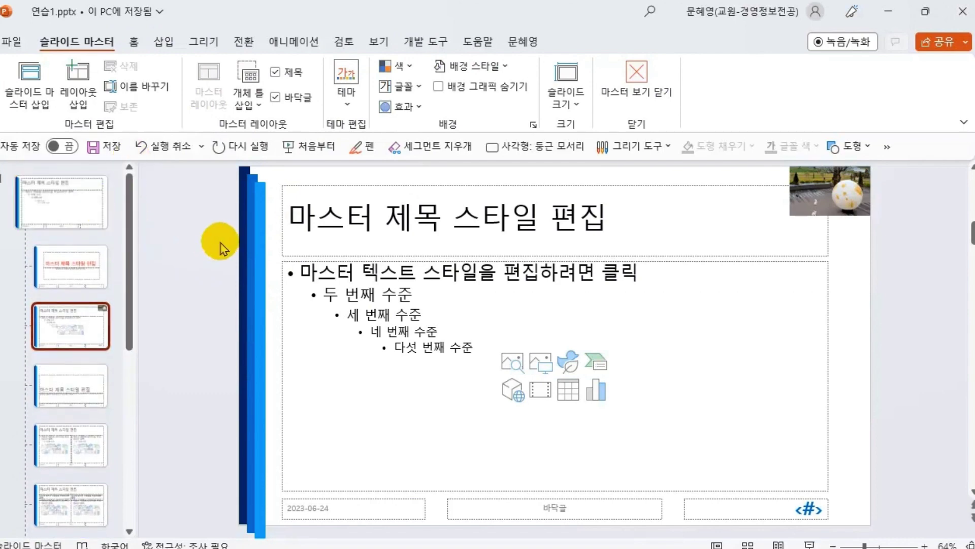
{"action": "left_click", "coordinate": [67, 194]}
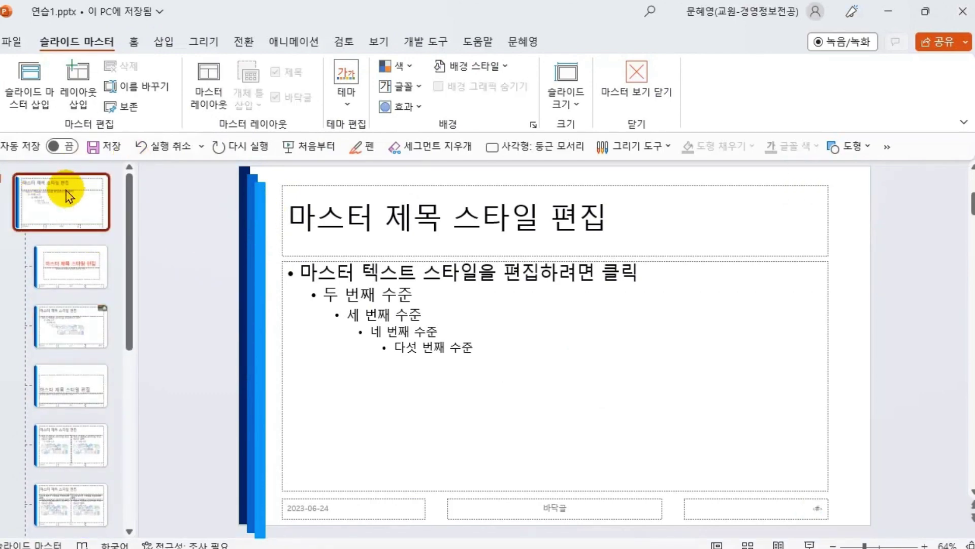
{"action": "left_click", "coordinate": [259, 198]}
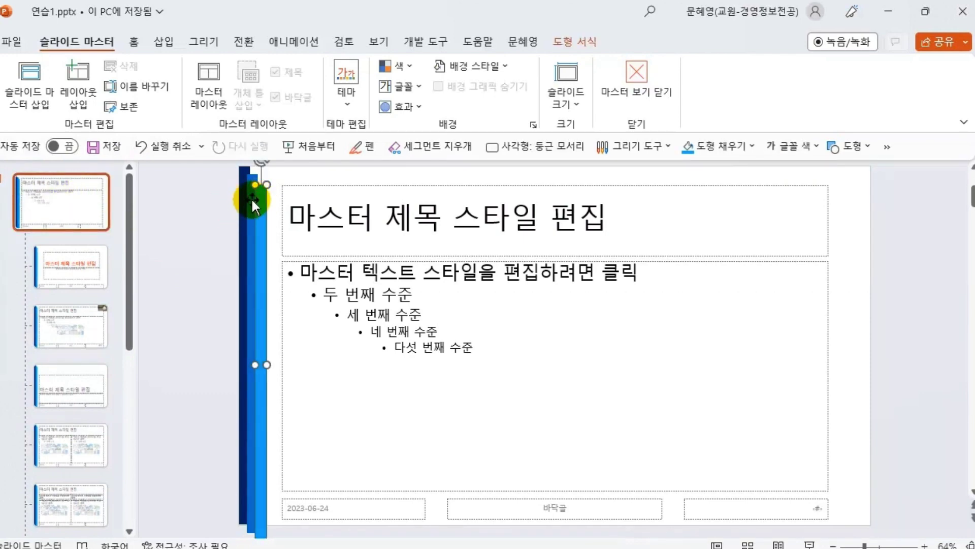
{"action": "key", "text": "Delete"}
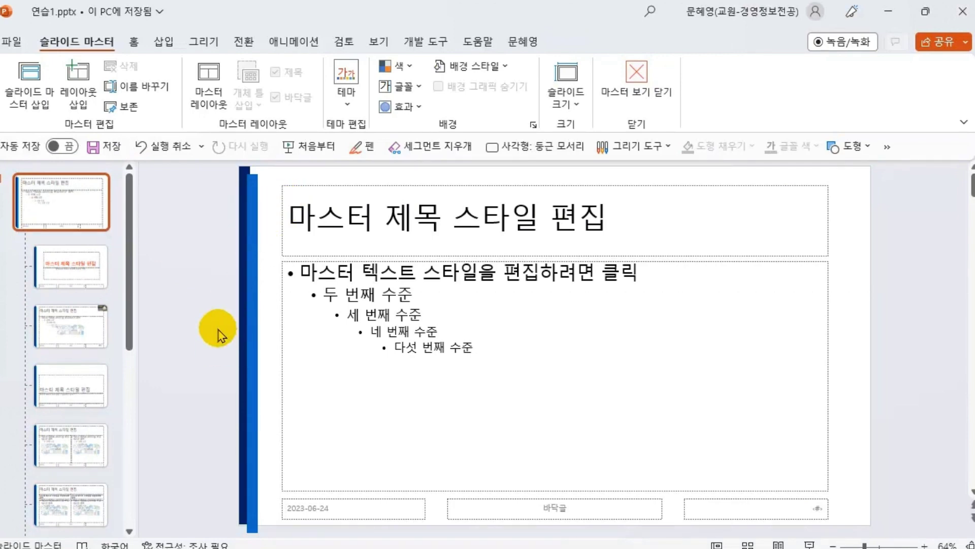
- Duplicate the 제목 및 내용 layout, placing the copy directly after the original
{"action": "left_click", "coordinate": [67, 329]}
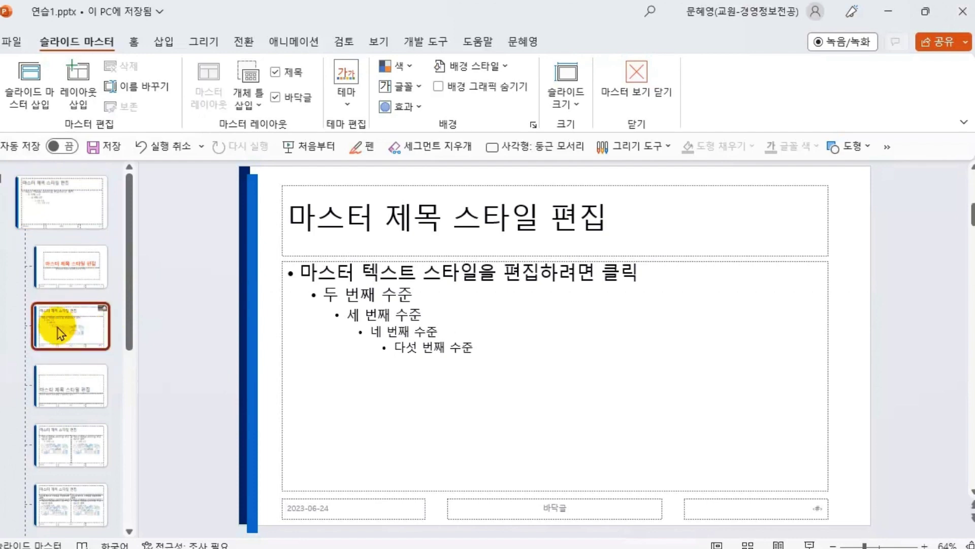
{"action": "left_click", "coordinate": [73, 358]}
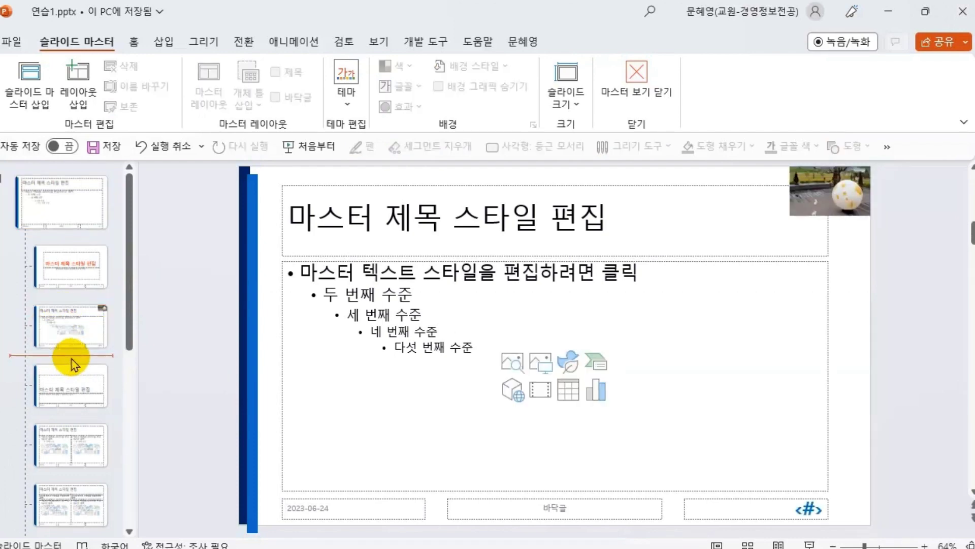
{"action": "key", "text": "ctrl+v"}
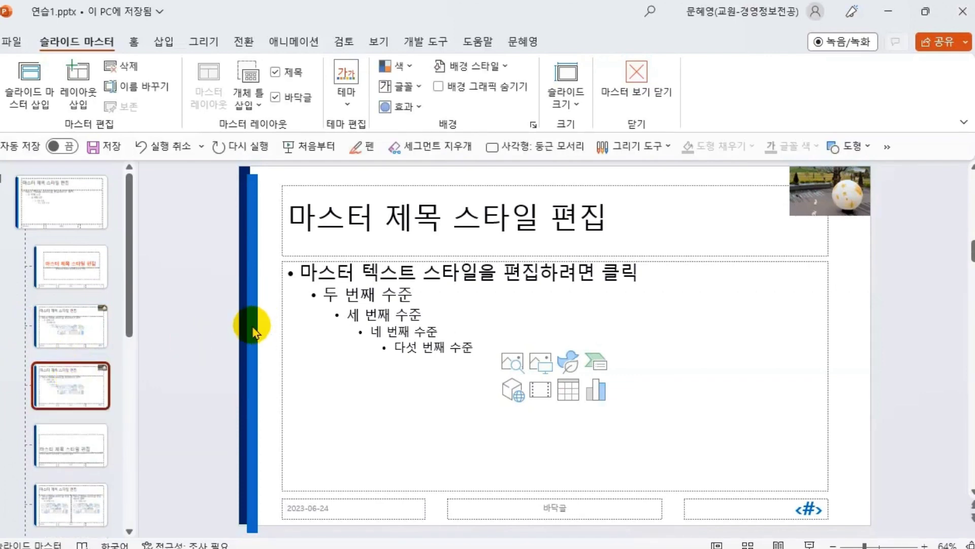
- Delete the photo from the duplicated layout, shorten its title placeholder and extend the content placeholder up to just below the title
{"action": "left_click", "coordinate": [832, 198]}
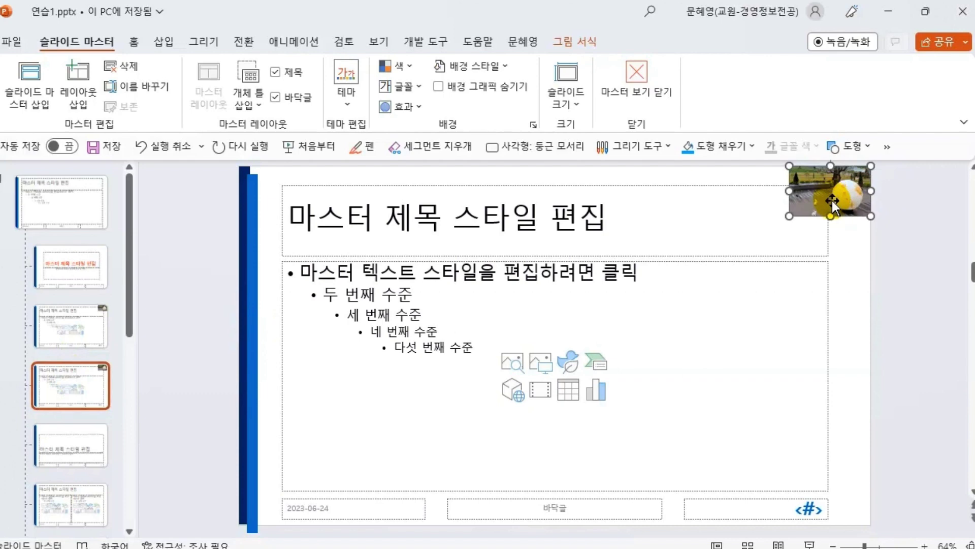
{"action": "key", "text": "Delete"}
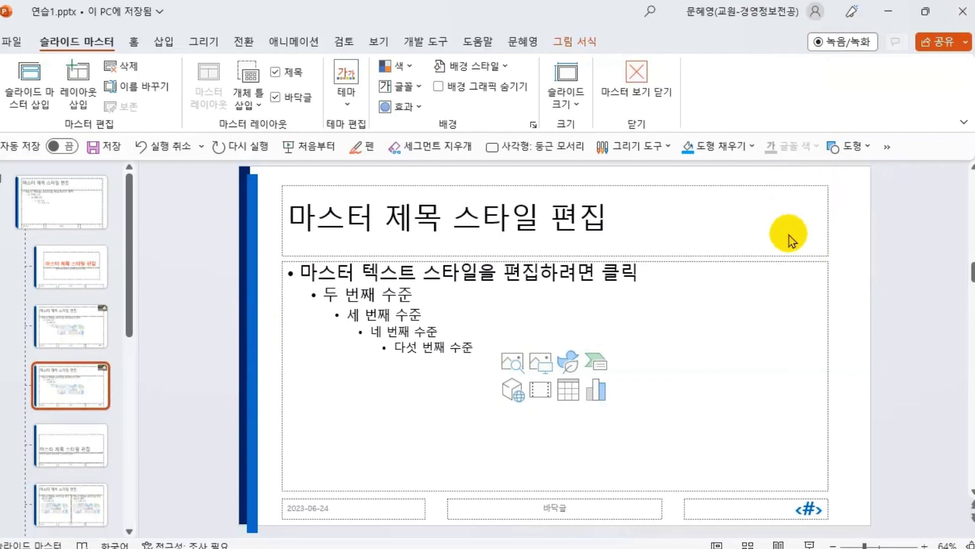
{"action": "left_click", "coordinate": [647, 186]}
{"action": "left_click_drag", "start_coordinate": [554, 254], "coordinate": [569, 213]}
{"action": "left_click", "coordinate": [566, 260]}
{"action": "left_click_drag", "start_coordinate": [555, 261], "coordinate": [554, 228]}
- Set the layout title's font size to 36 and fill its placeholder with the standard dark blue
{"action": "left_click", "coordinate": [611, 187]}
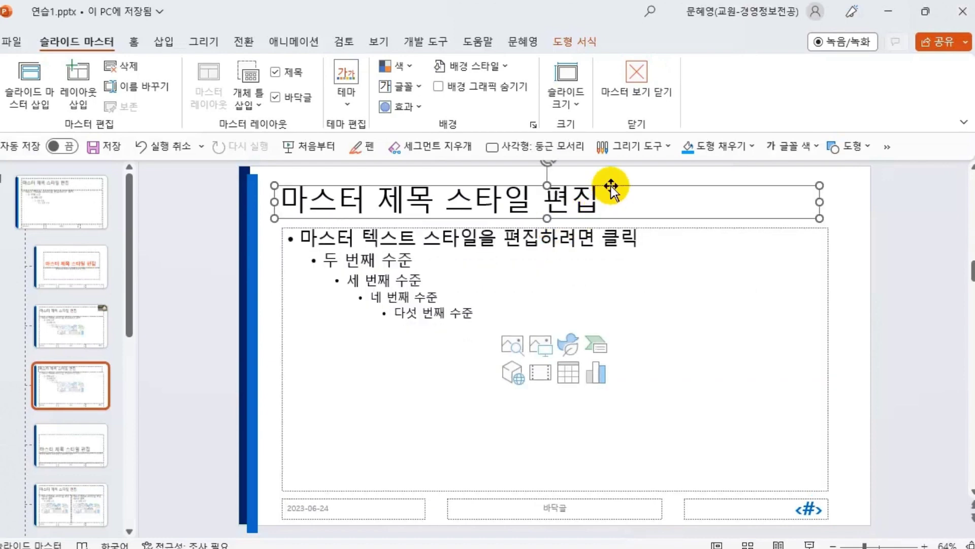
{"action": "left_click", "coordinate": [136, 43]}
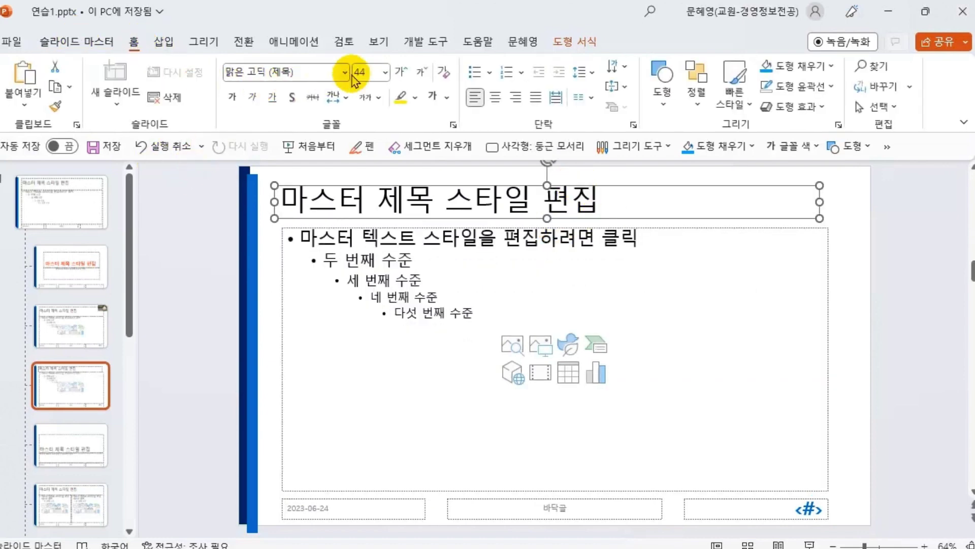
{"action": "left_click", "coordinate": [386, 74]}
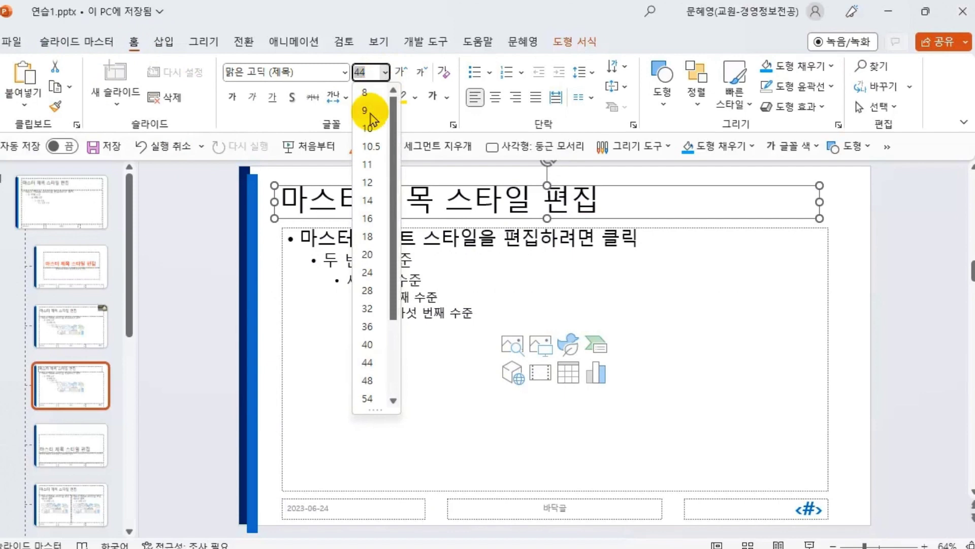
{"action": "left_click", "coordinate": [369, 328]}
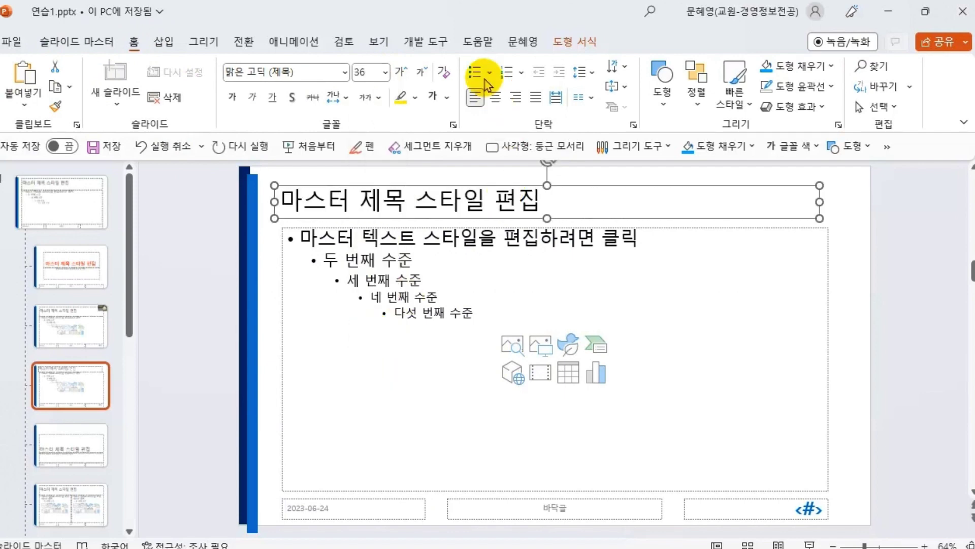
{"action": "left_click", "coordinate": [833, 68]}
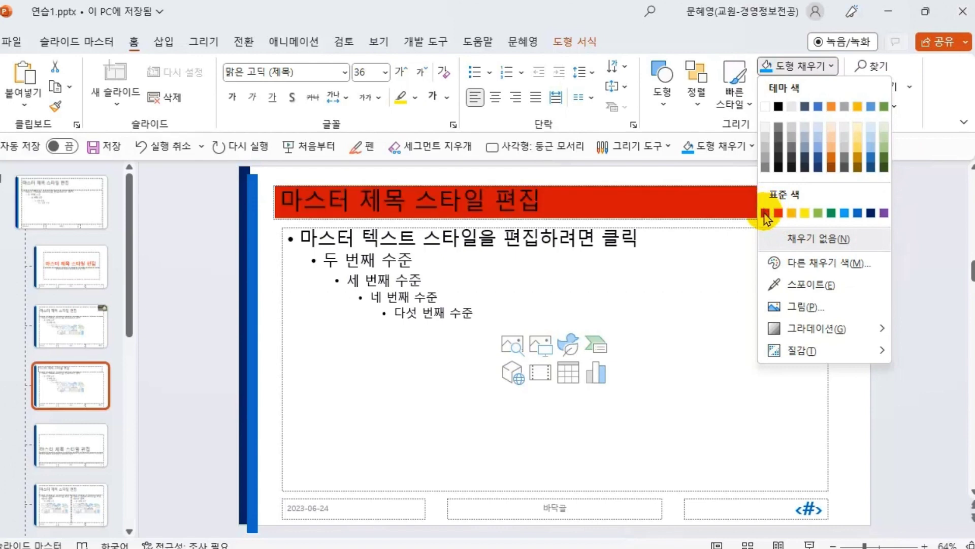
{"action": "left_click", "coordinate": [870, 213]}
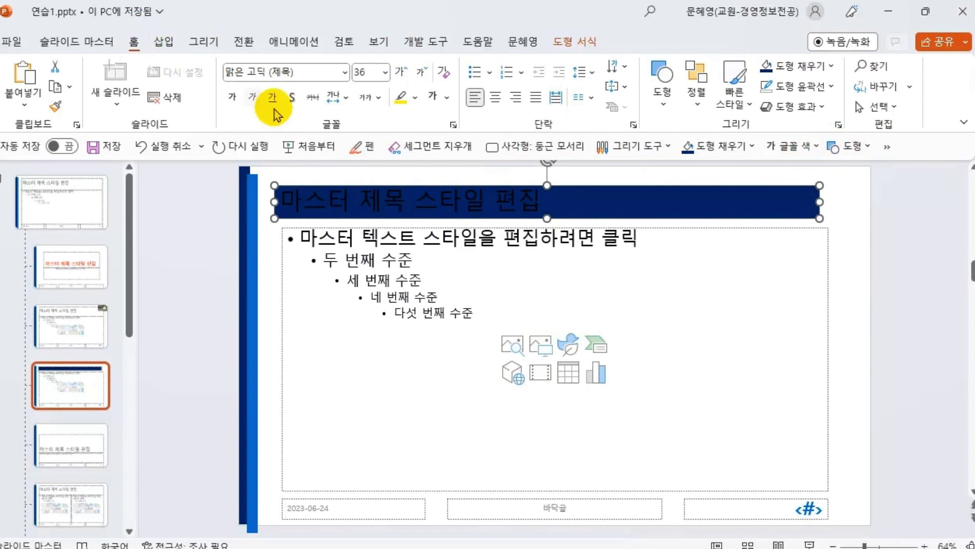
- Format the layout's title text in orange with bold and text shadow
{"action": "left_click", "coordinate": [446, 97]}
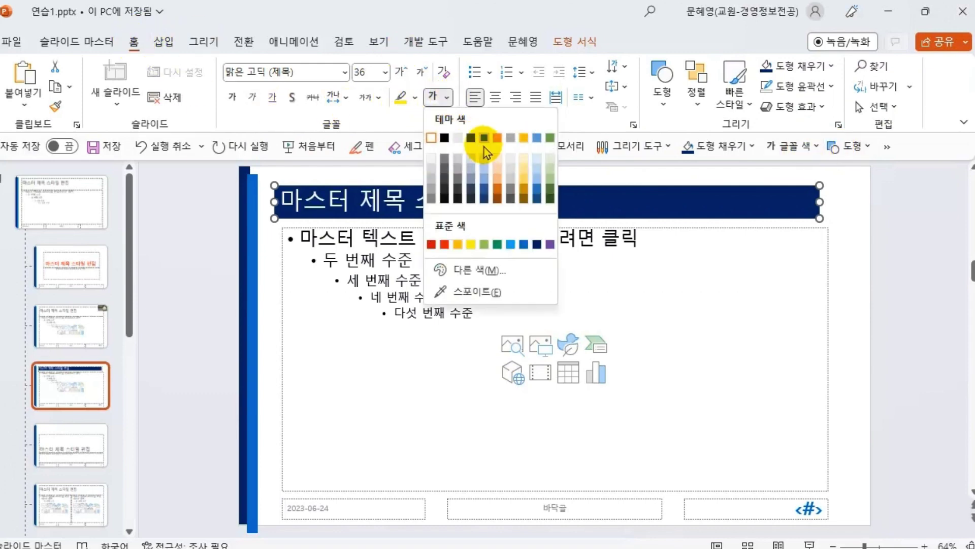
{"action": "left_click", "coordinate": [232, 97]}
{"action": "left_click", "coordinate": [293, 99]}
- Nudge the dark blue title placeholder slightly upward and widen it to line up with the content placeholder's right edge
{"action": "left_click_drag", "start_coordinate": [597, 187], "coordinate": [593, 176]}
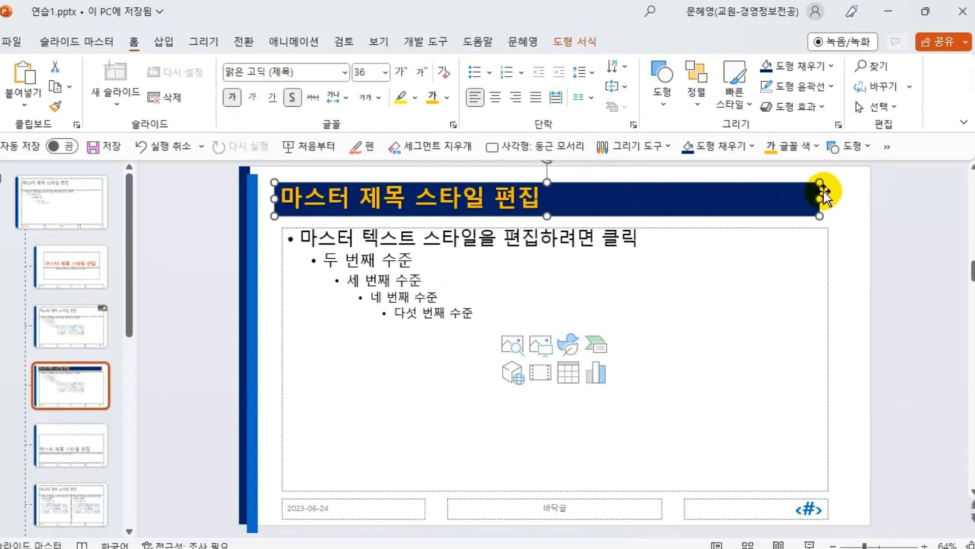
{"action": "left_click_drag", "start_coordinate": [820, 199], "coordinate": [828, 197]}
{"action": "left_click", "coordinate": [866, 239]}
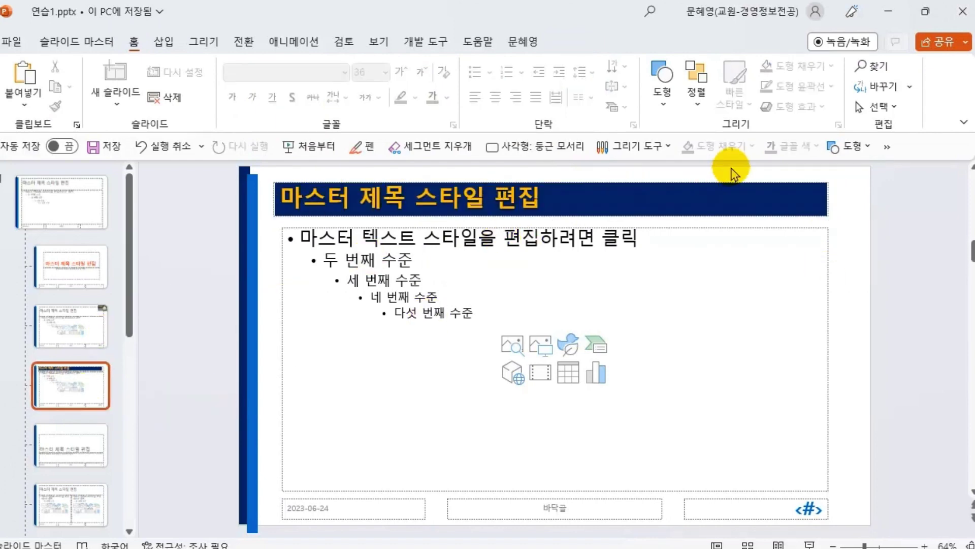
- Close the slide master view and select slide 6 in the normal view
{"action": "left_click", "coordinate": [91, 49]}
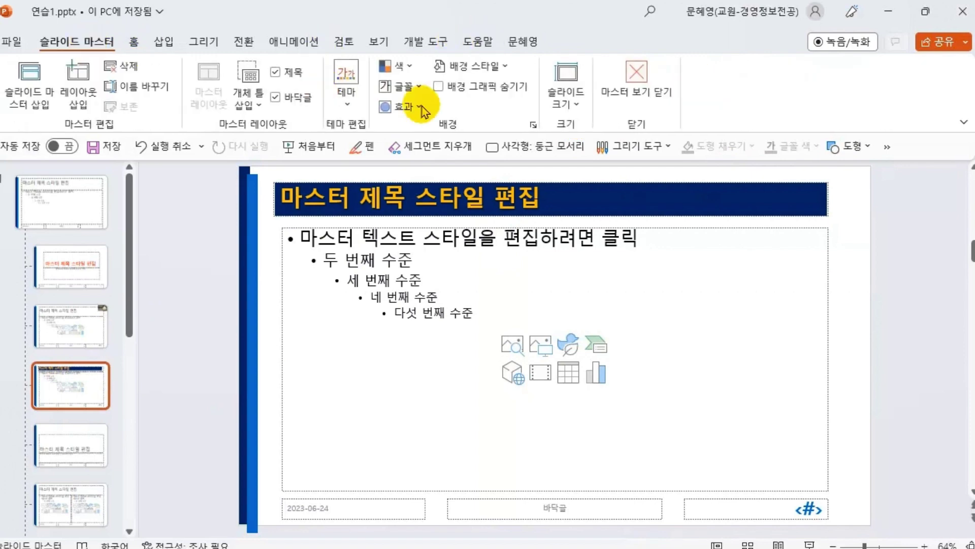
{"action": "left_click", "coordinate": [643, 75]}
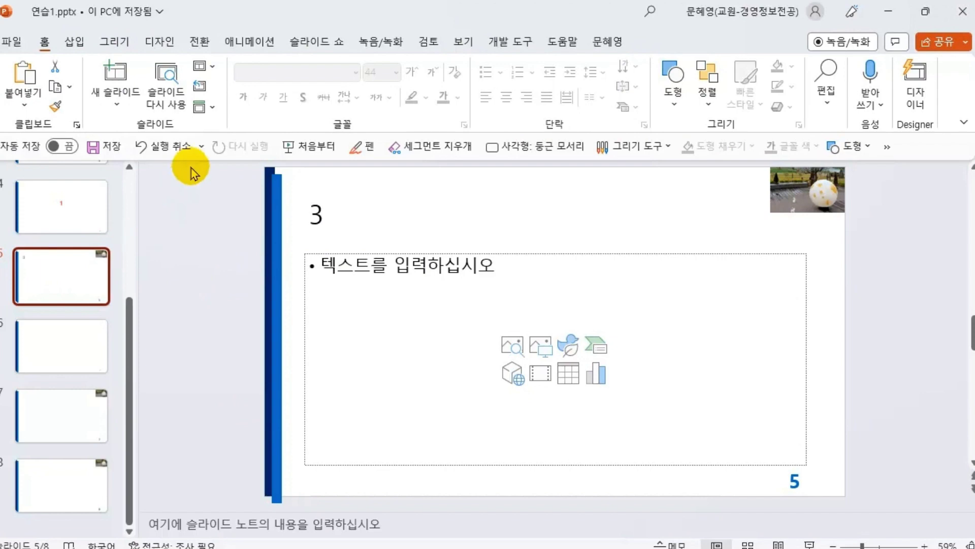
{"action": "left_click", "coordinate": [69, 344]}
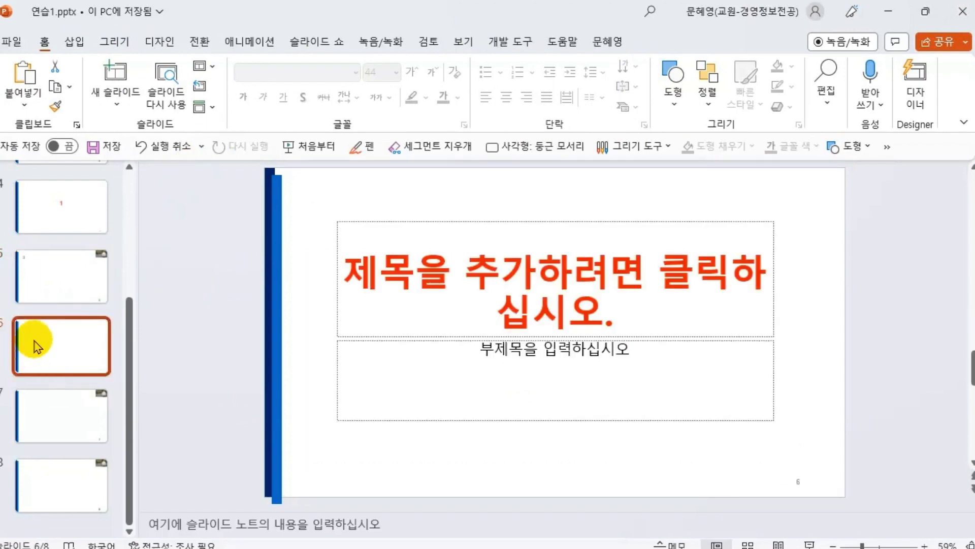